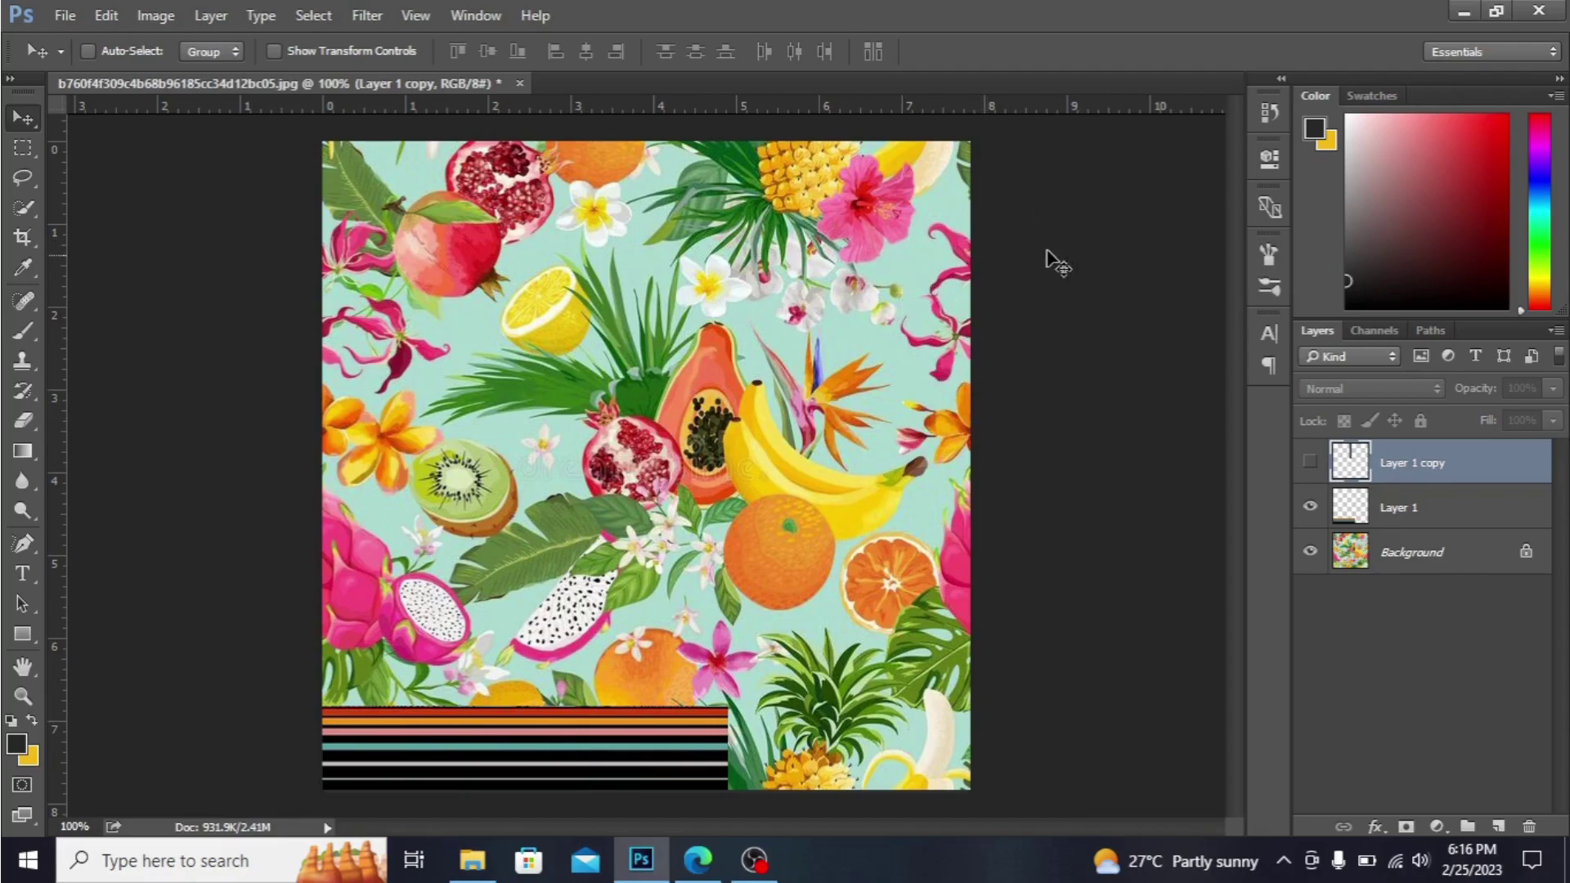
# - Unlock the fruit print background and nudge it, then move Layer 1's striped band upward
pyautogui.click(1527, 553)
pyautogui.moveTo(552, 267)
pyautogui.mouseDown()
pyautogui.moveTo(819, 278)
pyautogui.moveTo(553, 286)
pyautogui.moveTo(578, 292)
pyautogui.mouseUp()
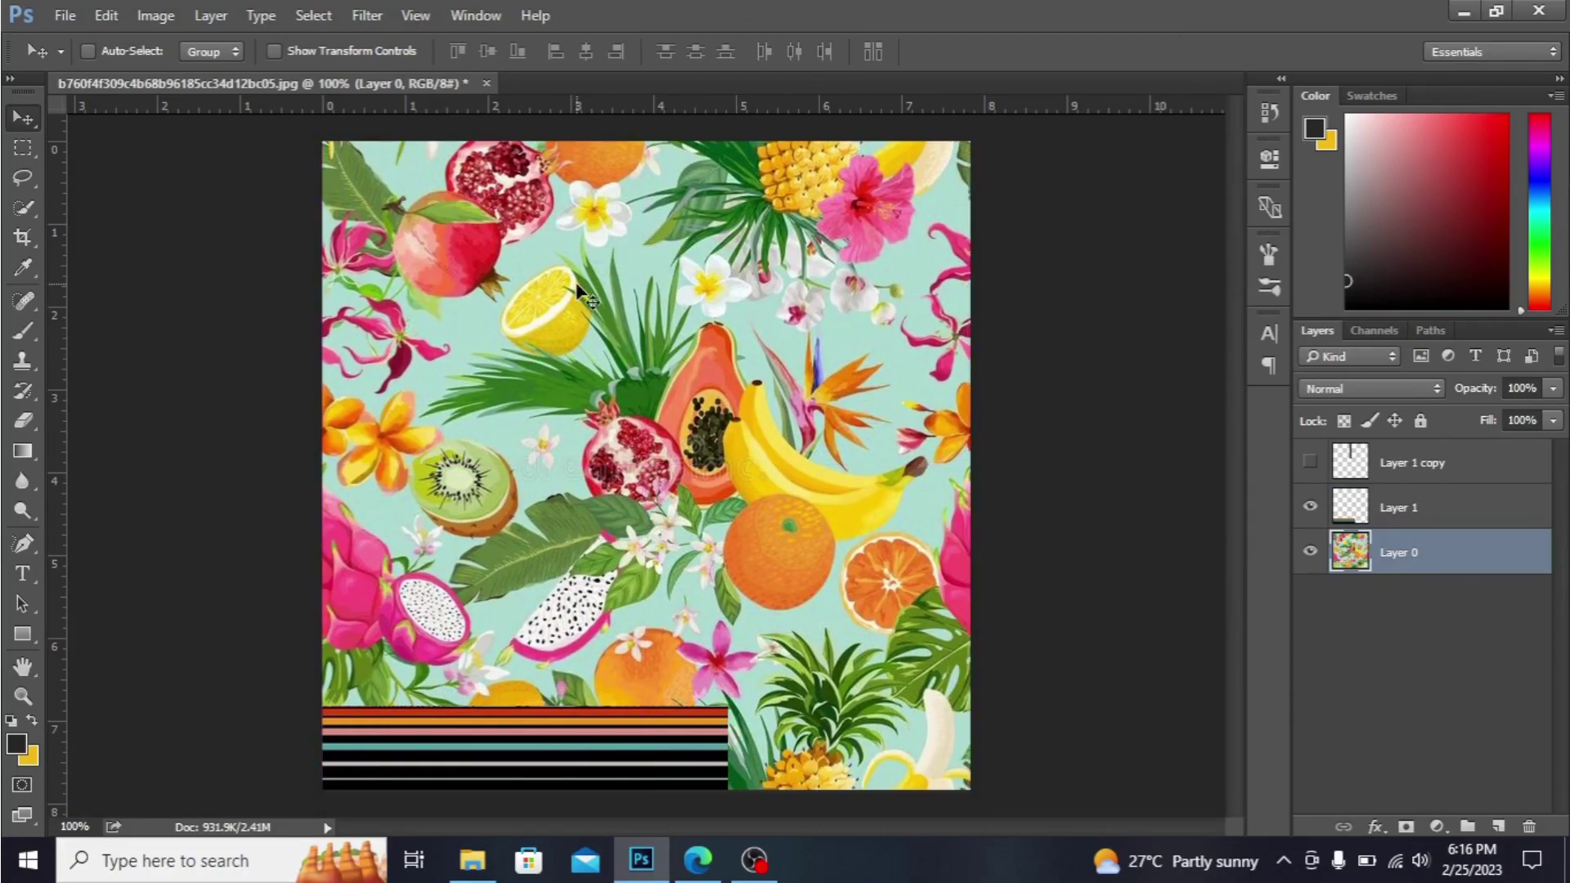
pyautogui.click(1459, 460)
pyautogui.click(1439, 533)
pyautogui.click(1438, 516)
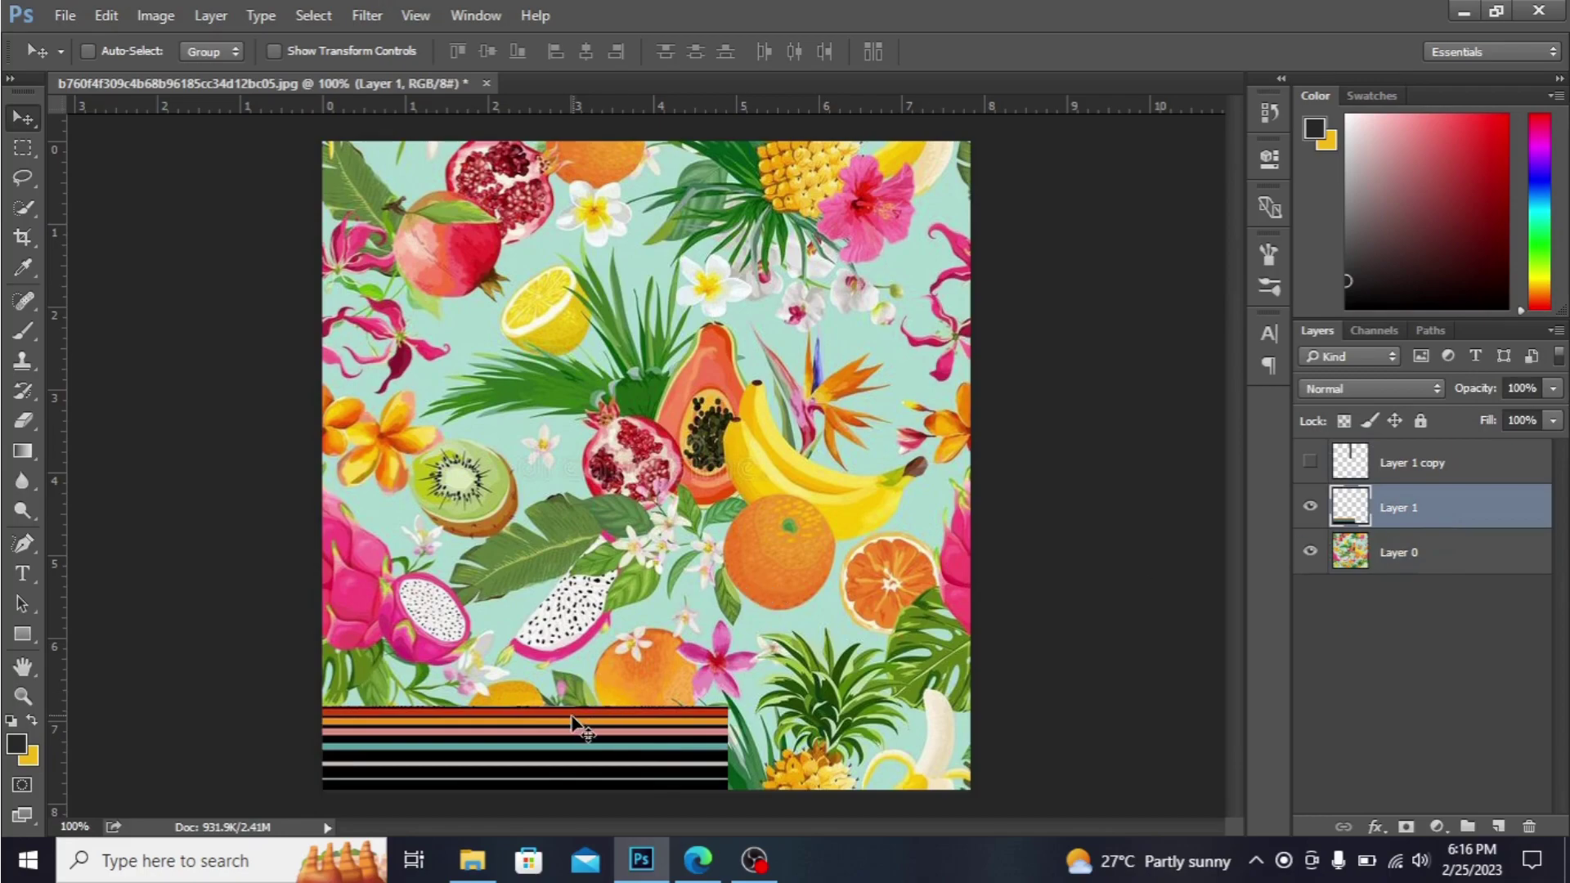
pyautogui.moveTo(594, 697)
pyautogui.mouseDown()
pyautogui.moveTo(645, 572)
pyautogui.moveTo(577, 651)
pyautogui.mouseUp()
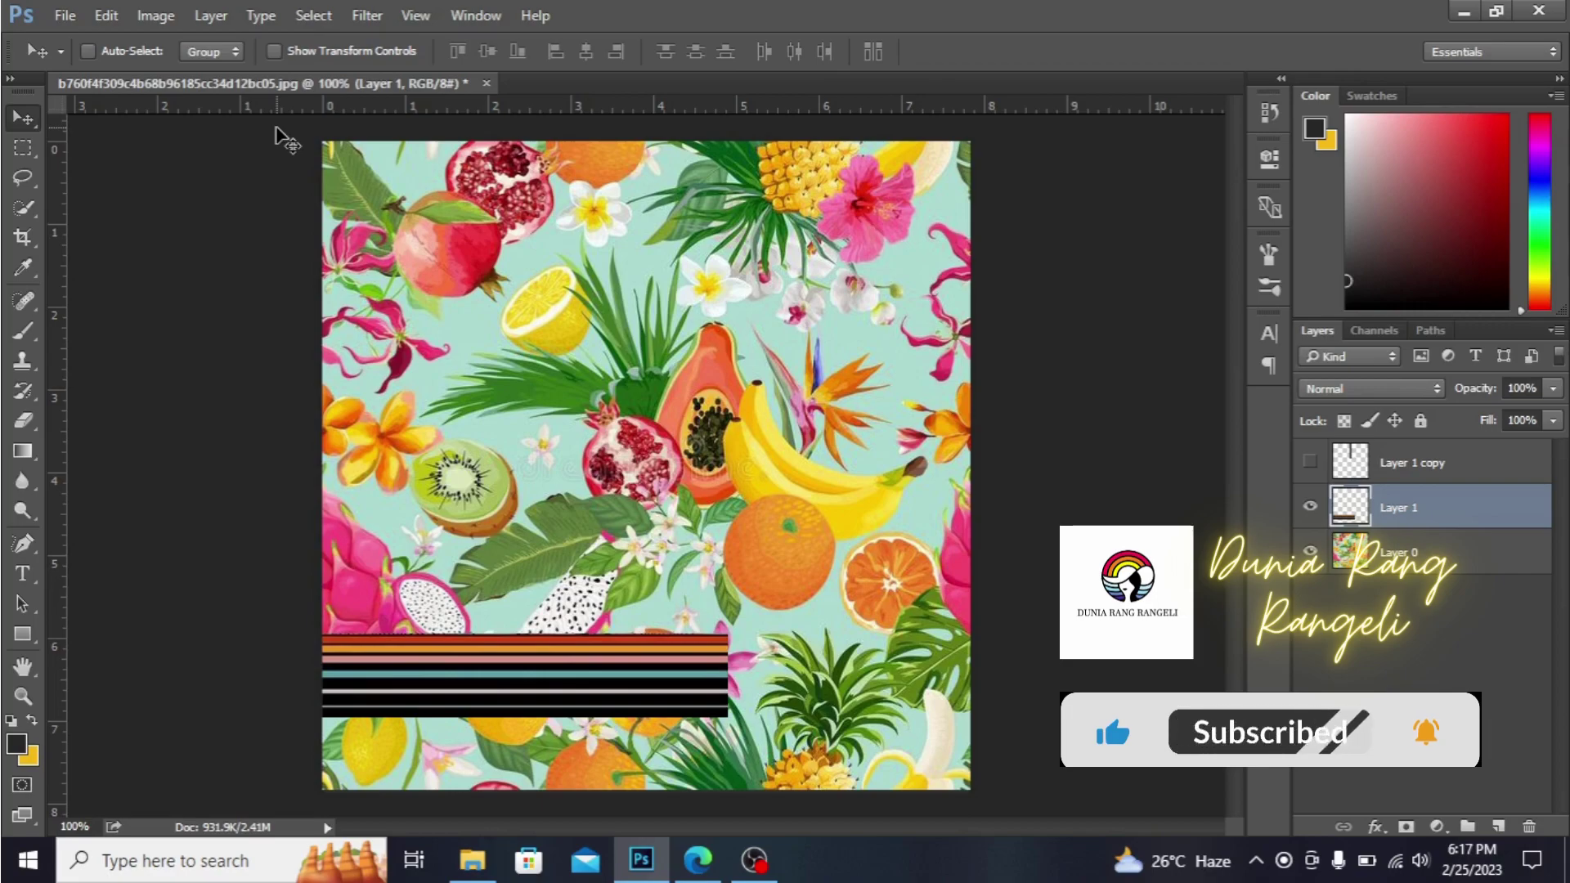
# - Create a new white document named Fruits, 40 x 42 inches at 300 ppi
pyautogui.click(64, 15)
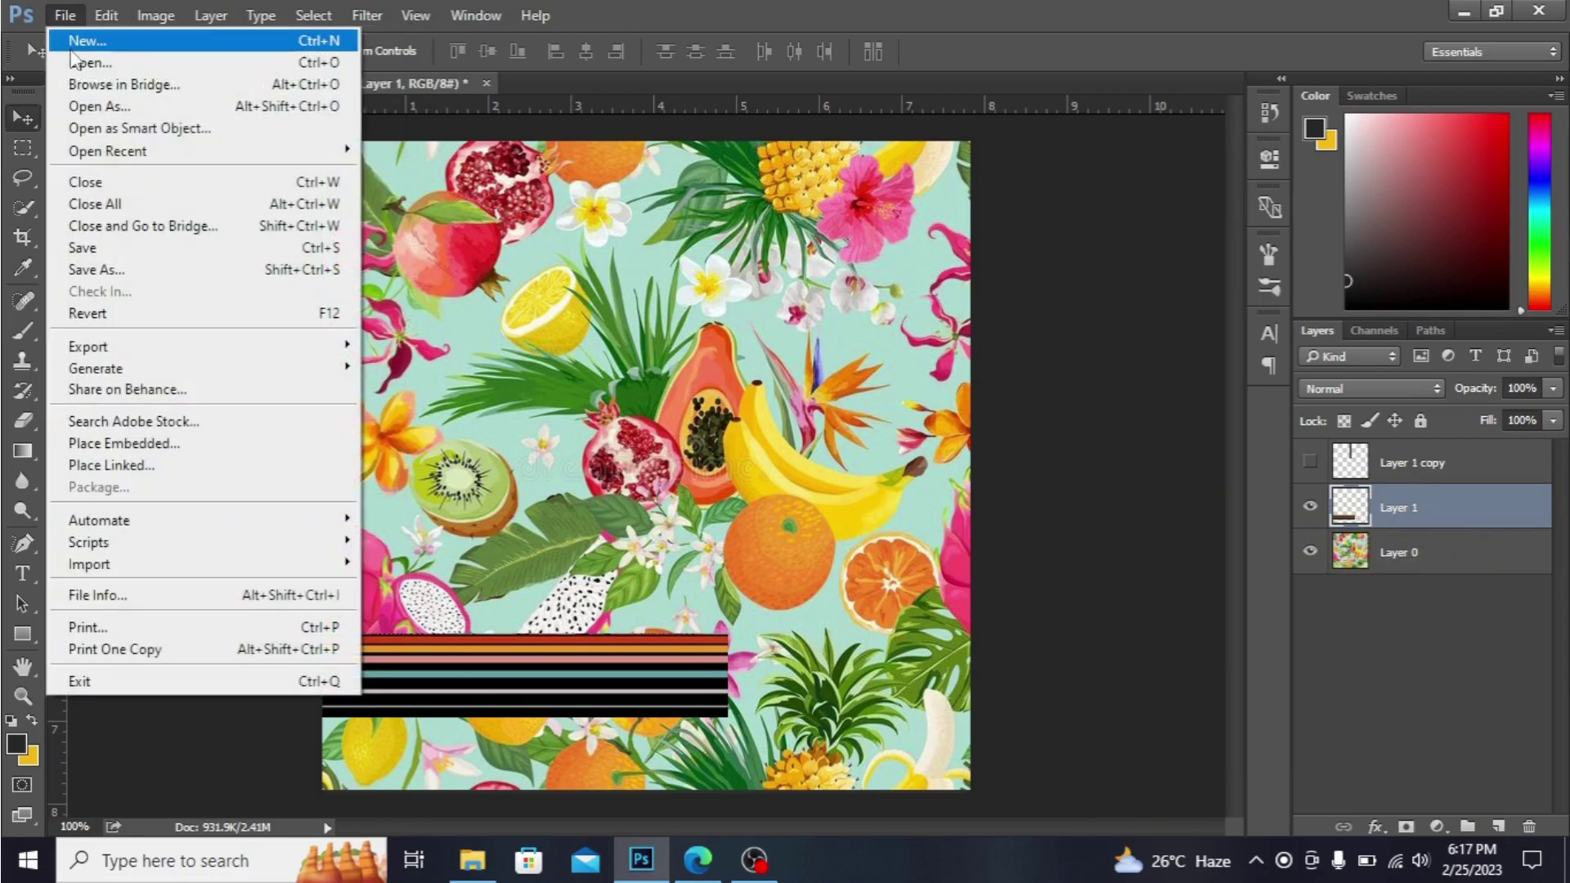
pyautogui.click(74, 44)
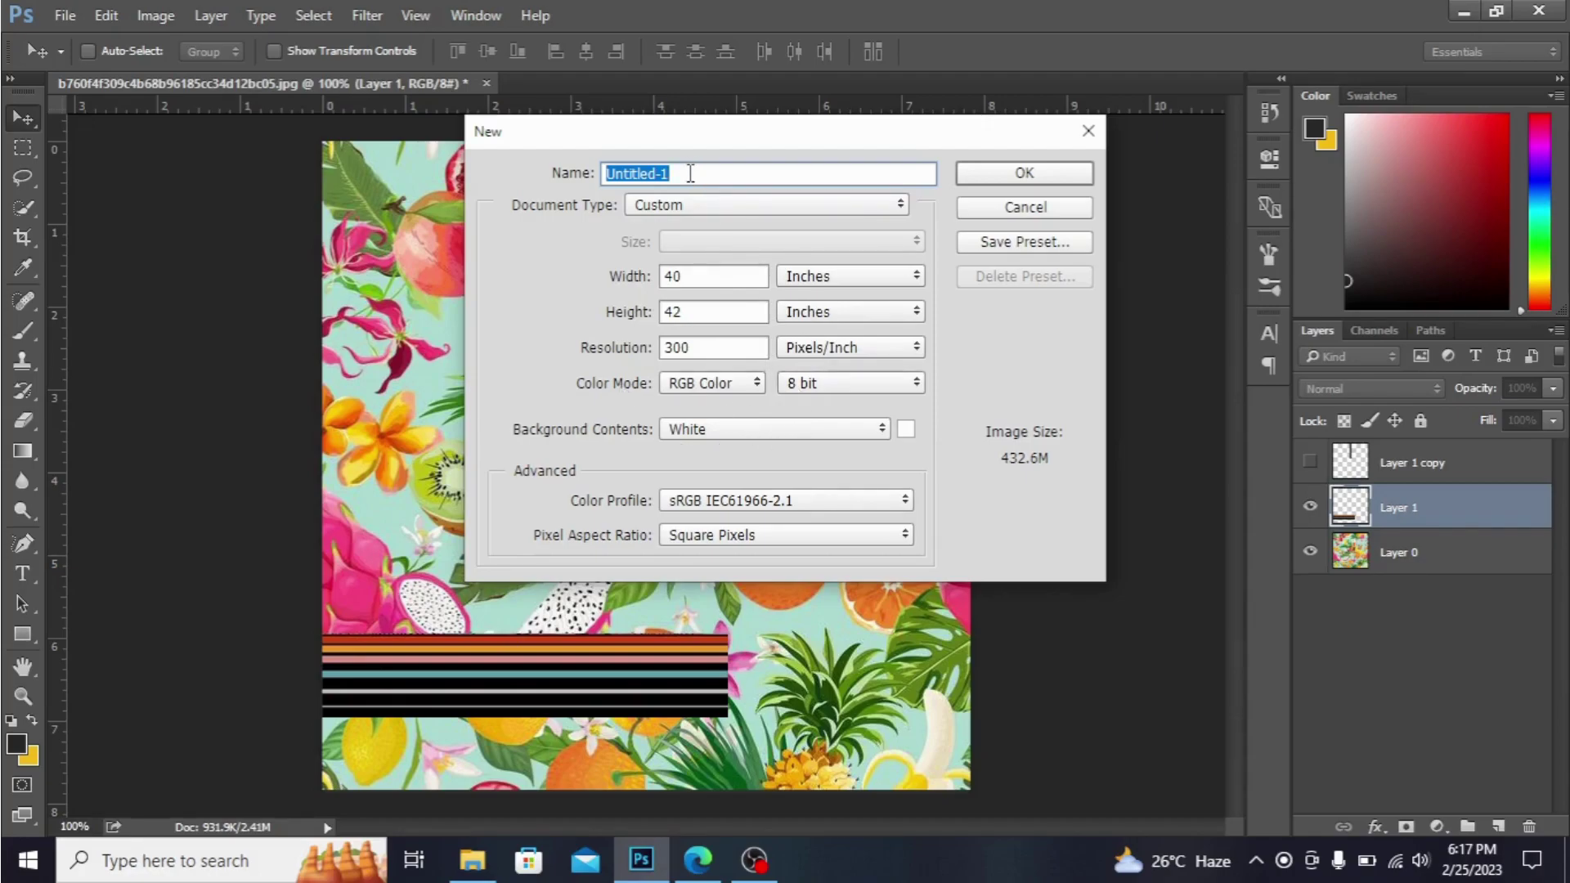
pyautogui.press('BackSpace')
pyautogui.click(1013, 173)
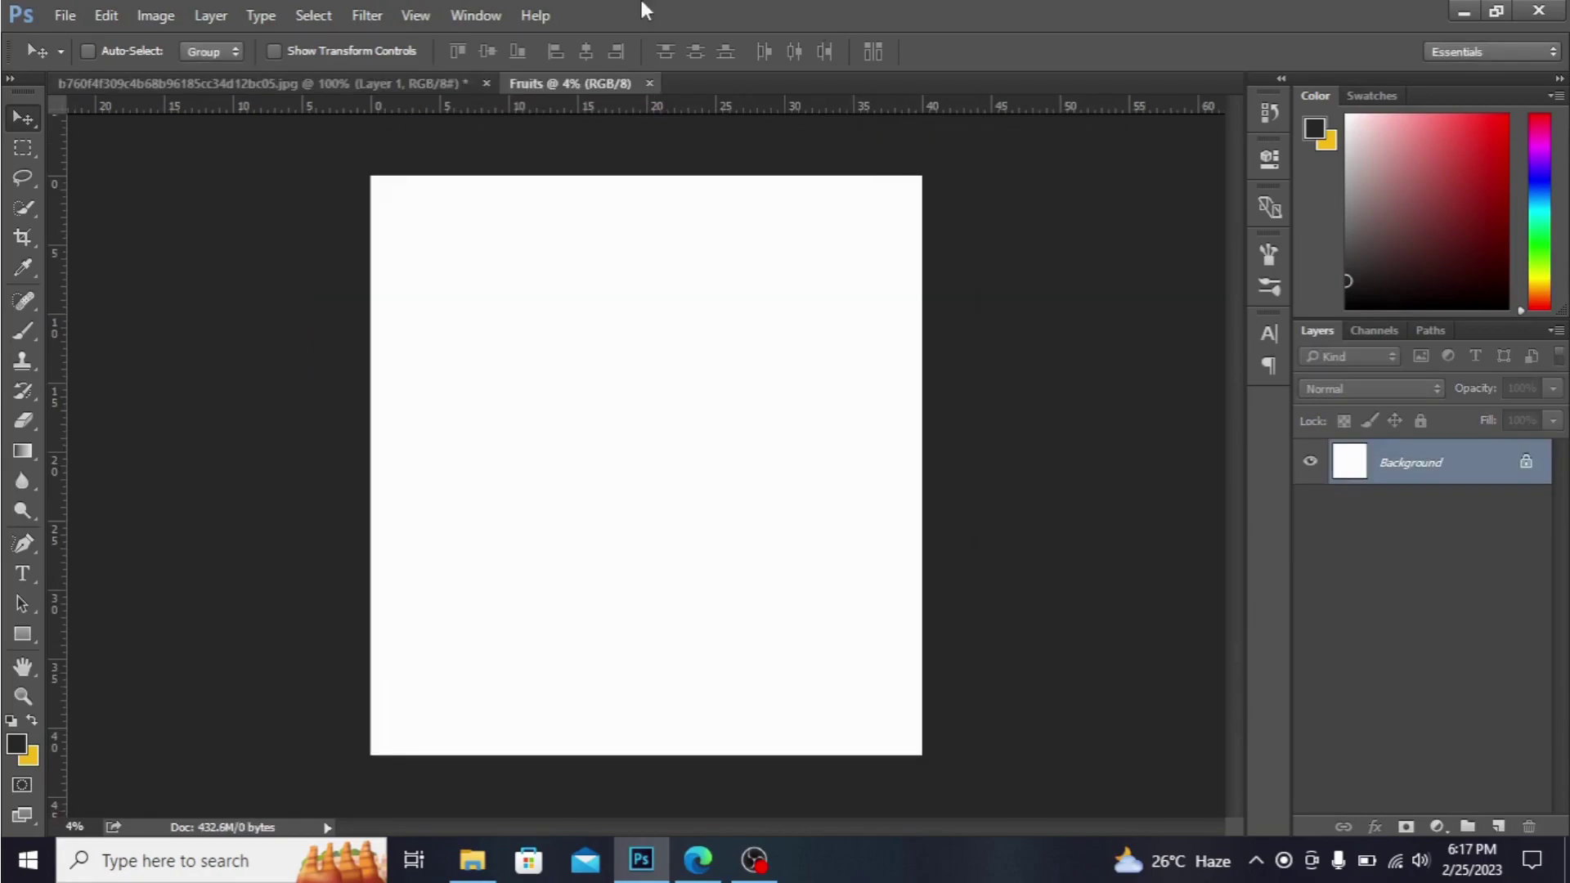
# - Unlock the Fruits background into Layer 0, then return to the fruit print's Layer 0
pyautogui.click(1525, 474)
pyautogui.press('h')
pyautogui.doubleClick(1542, 459)
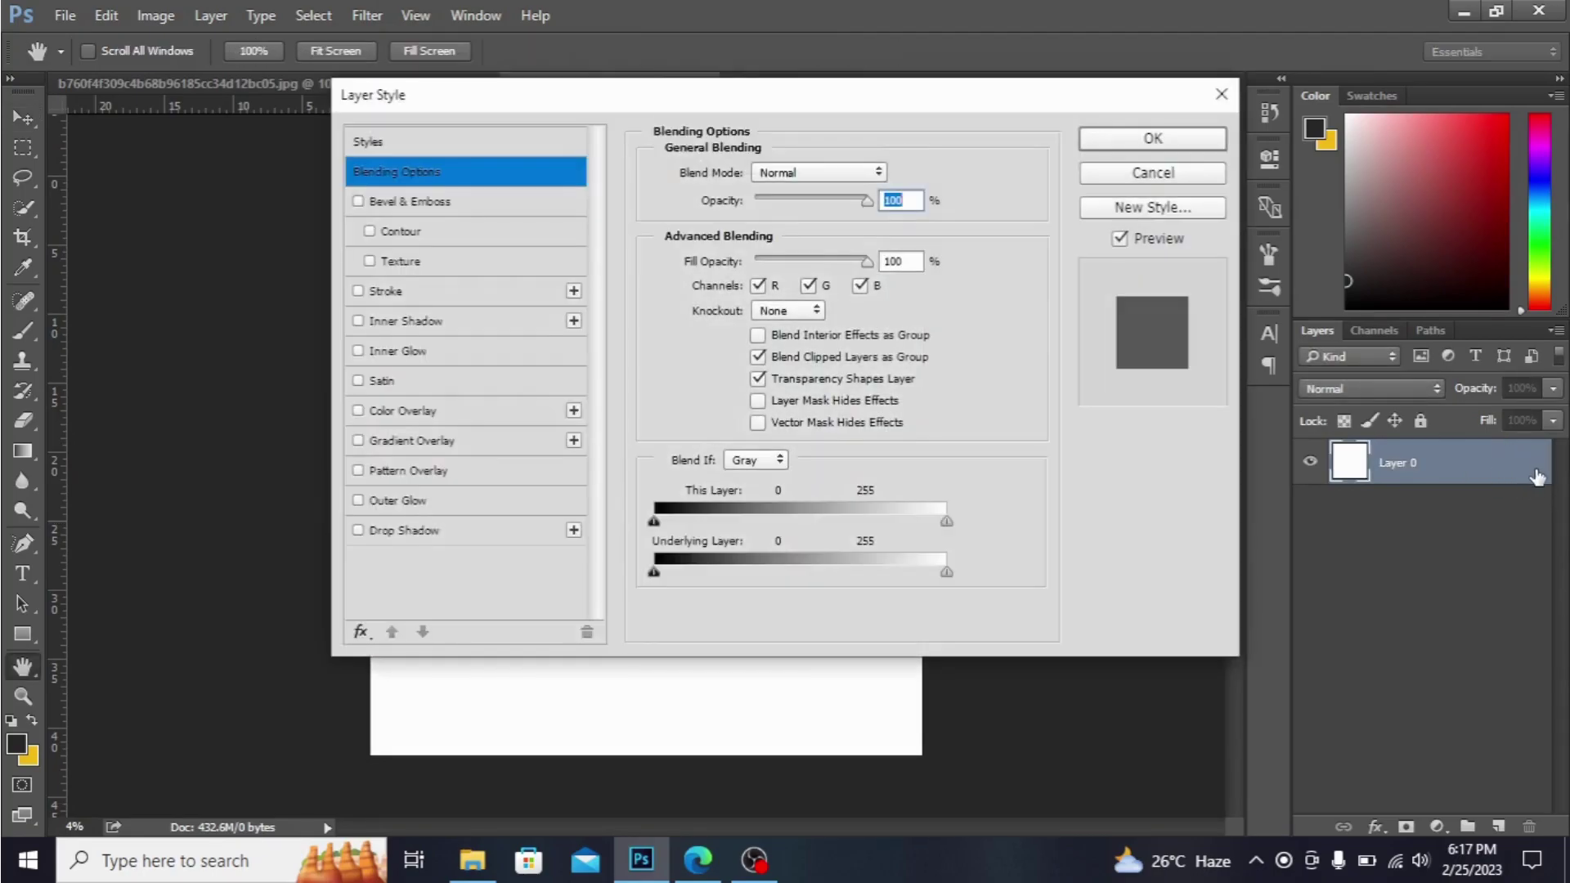
pyautogui.click(1219, 96)
pyautogui.press('v')
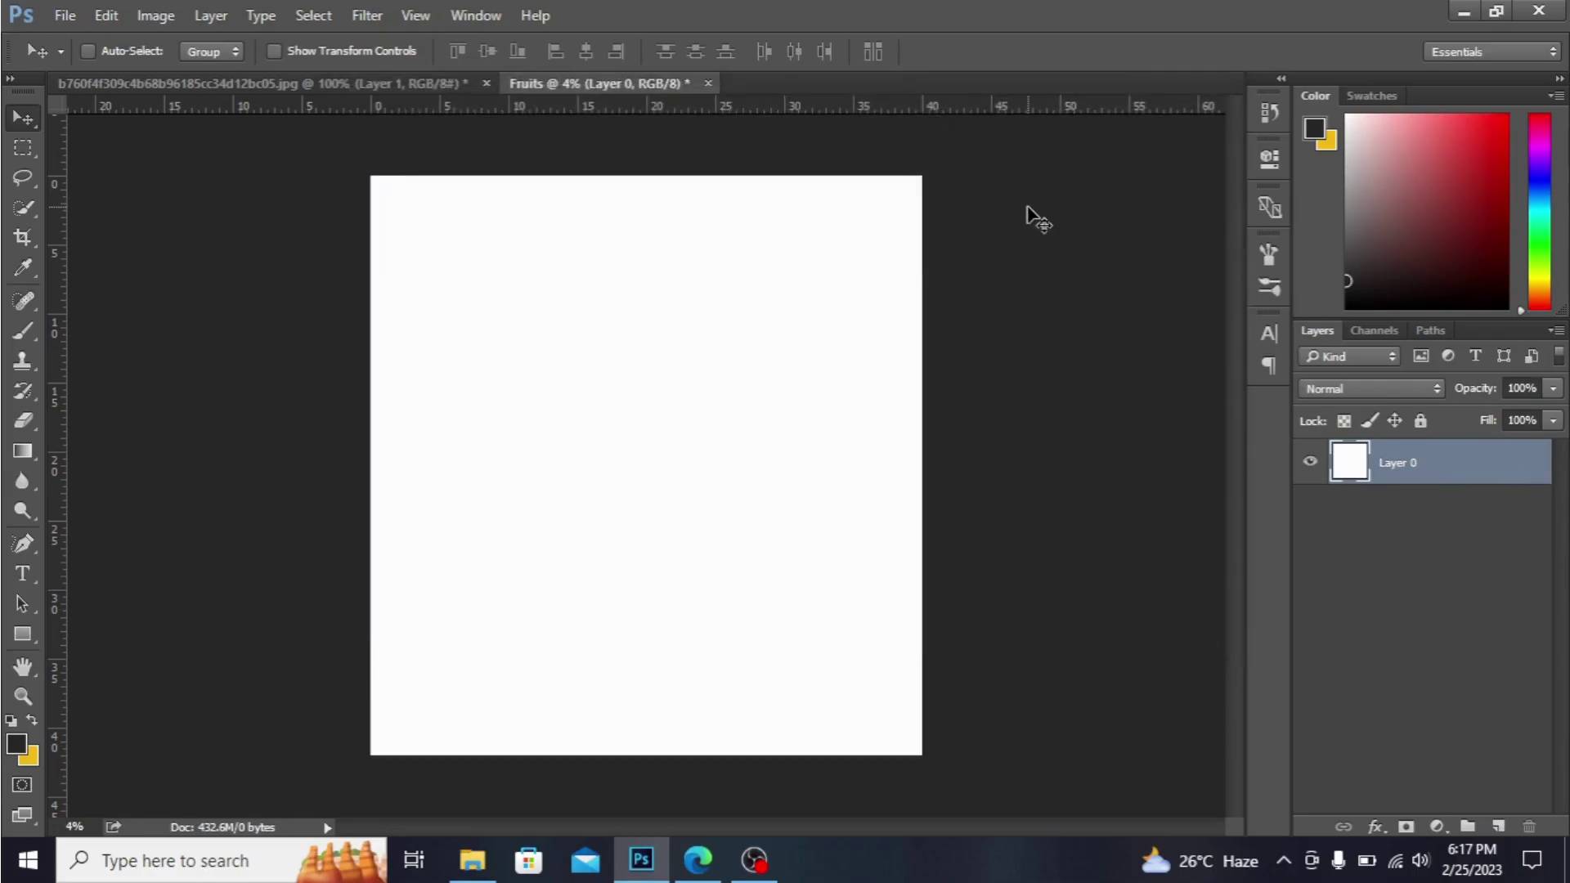
pyautogui.click(352, 81)
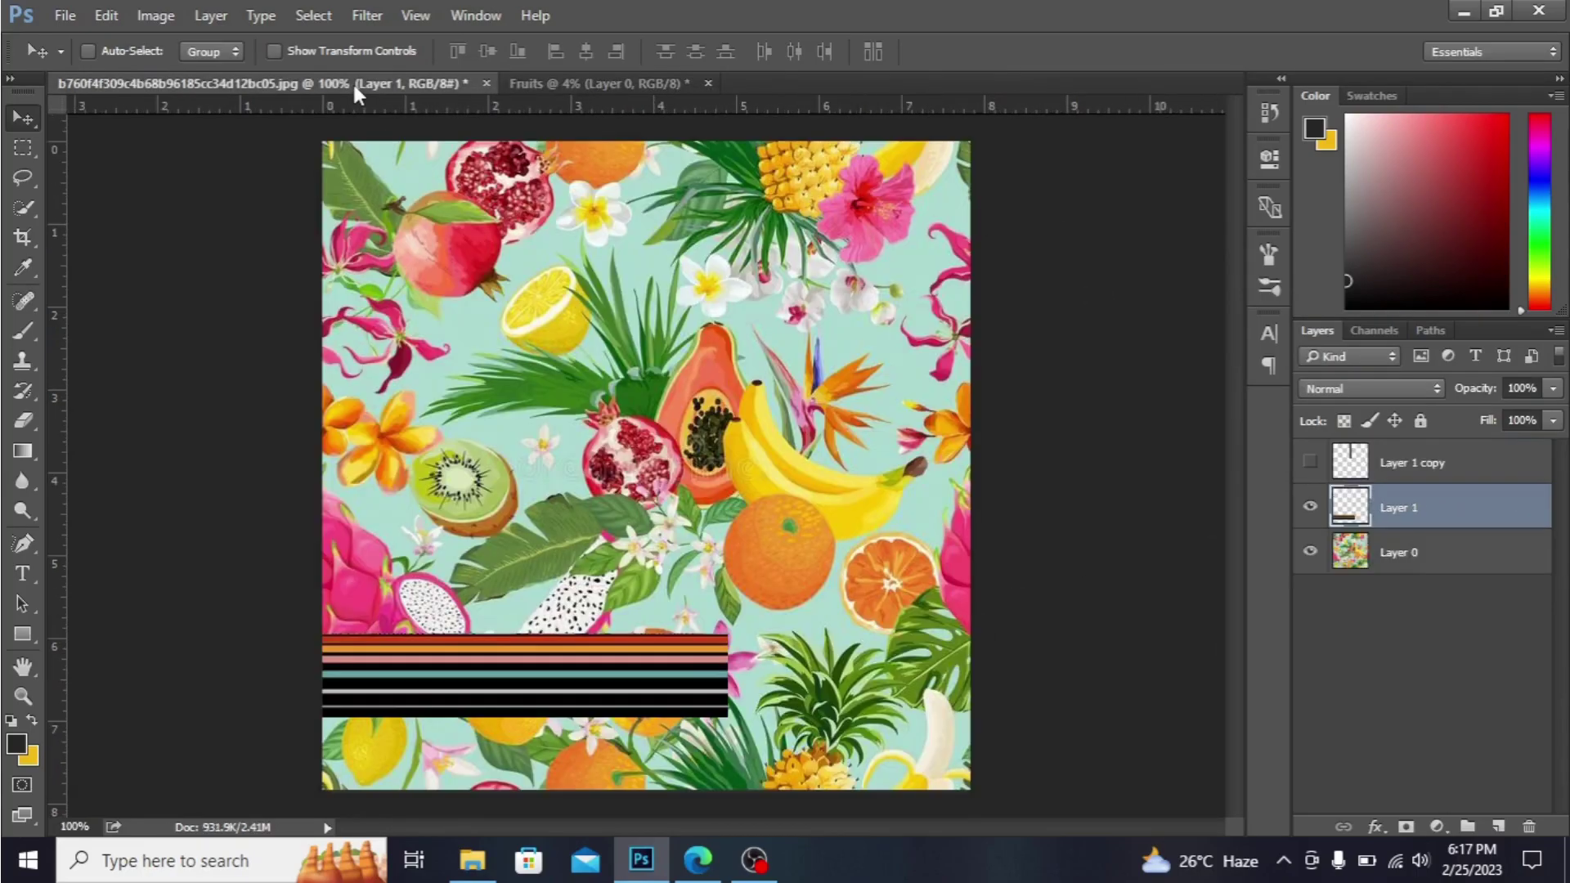
pyautogui.click(1468, 562)
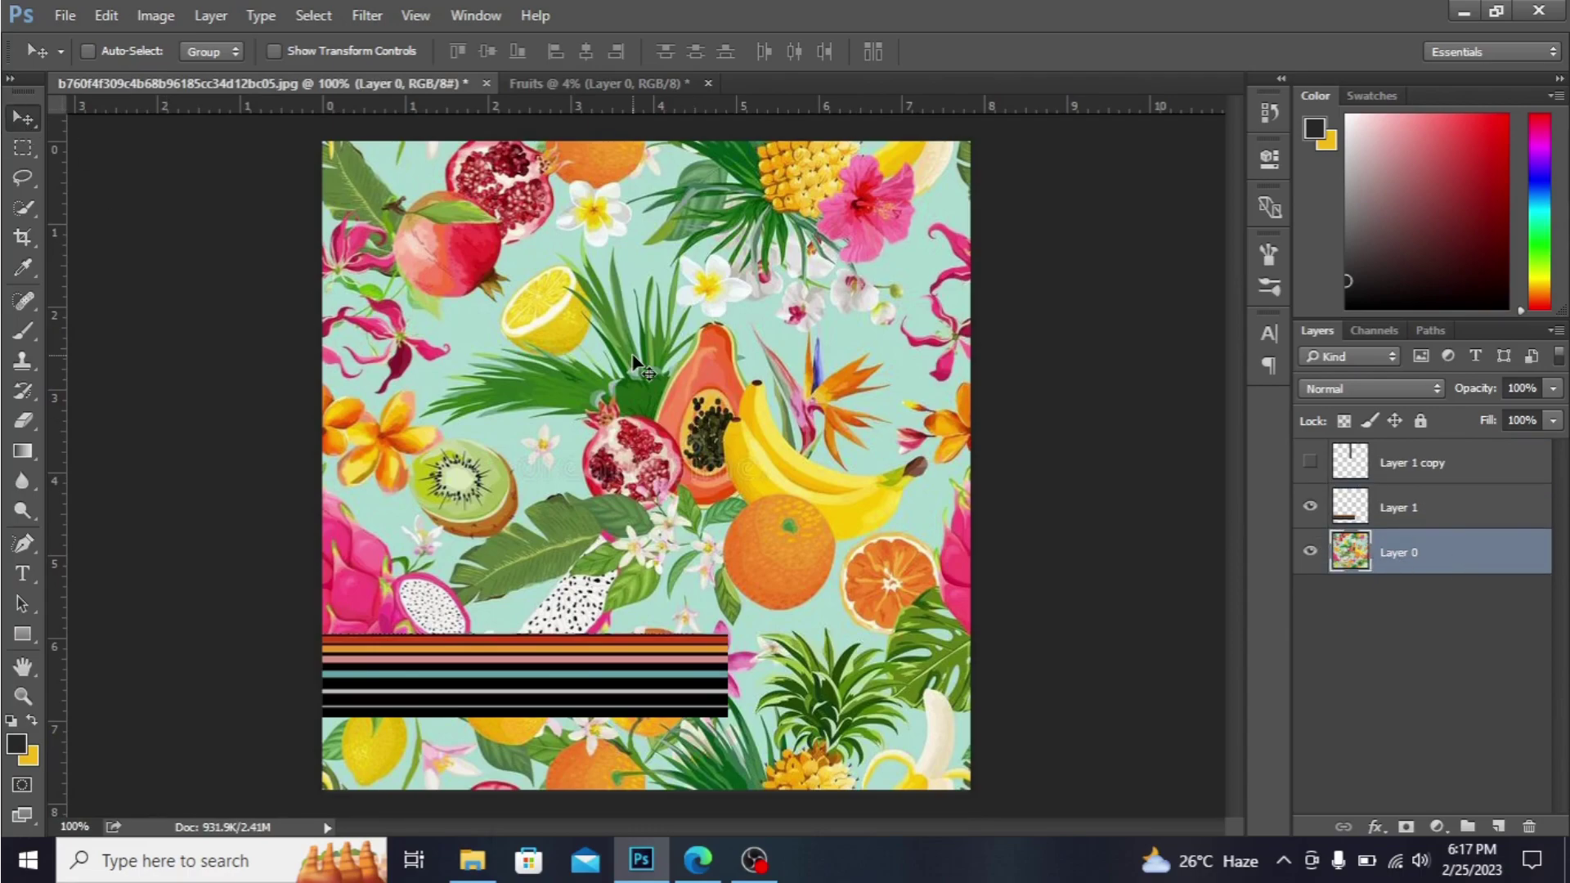
# - Drag the fruit print into the Fruits document and scale it up with Free Transform
pyautogui.moveTo(636, 363); pyautogui.dragTo(604, 95)
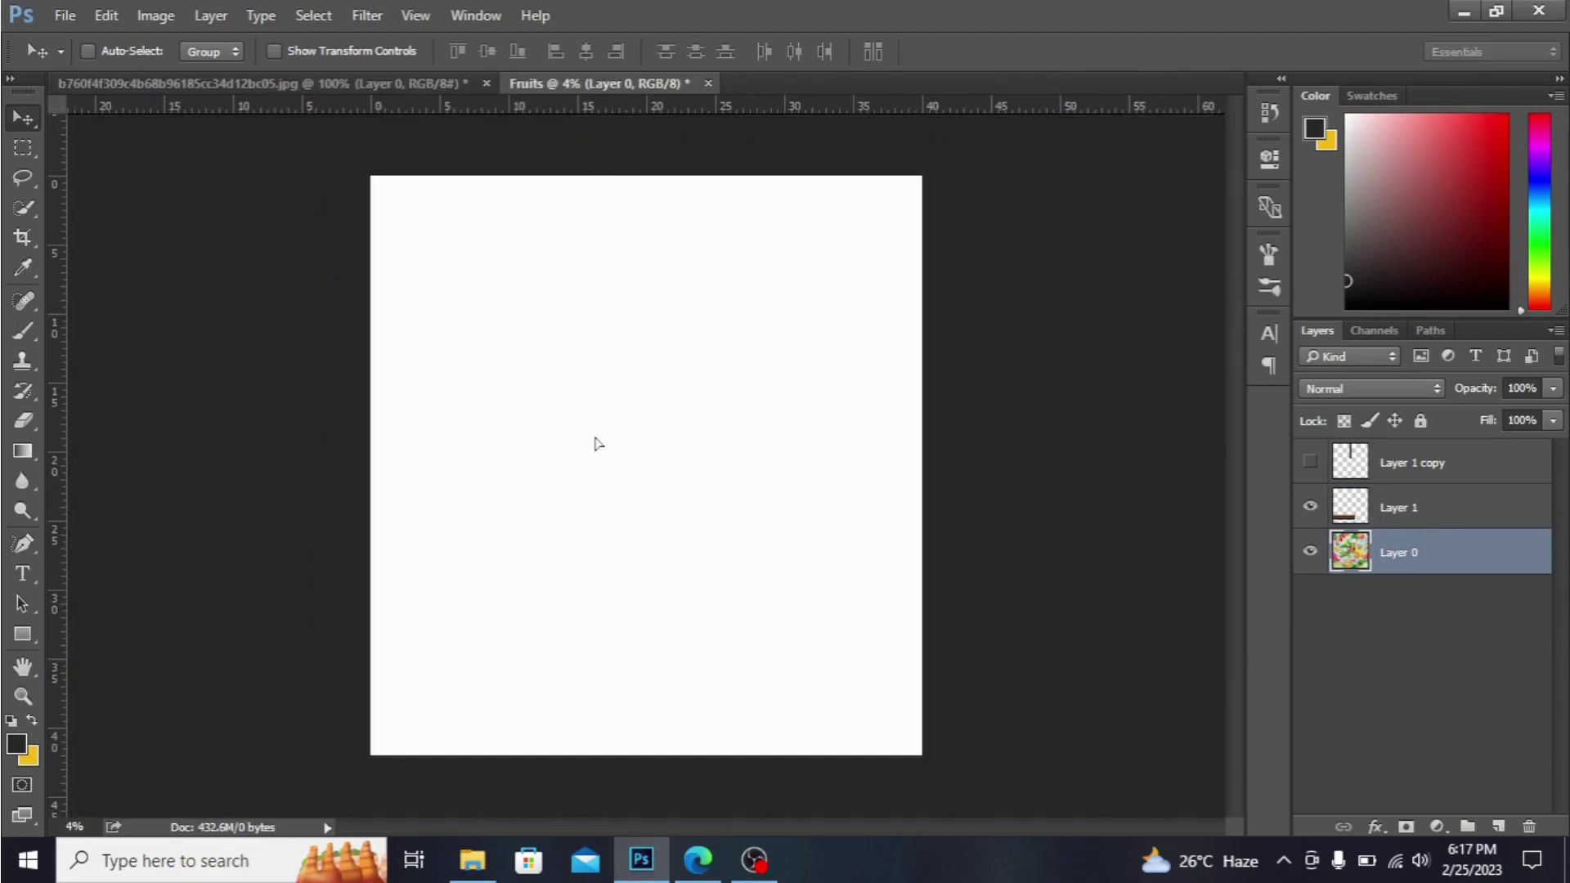
pyautogui.moveTo(604, 94); pyautogui.dragTo(595, 444)
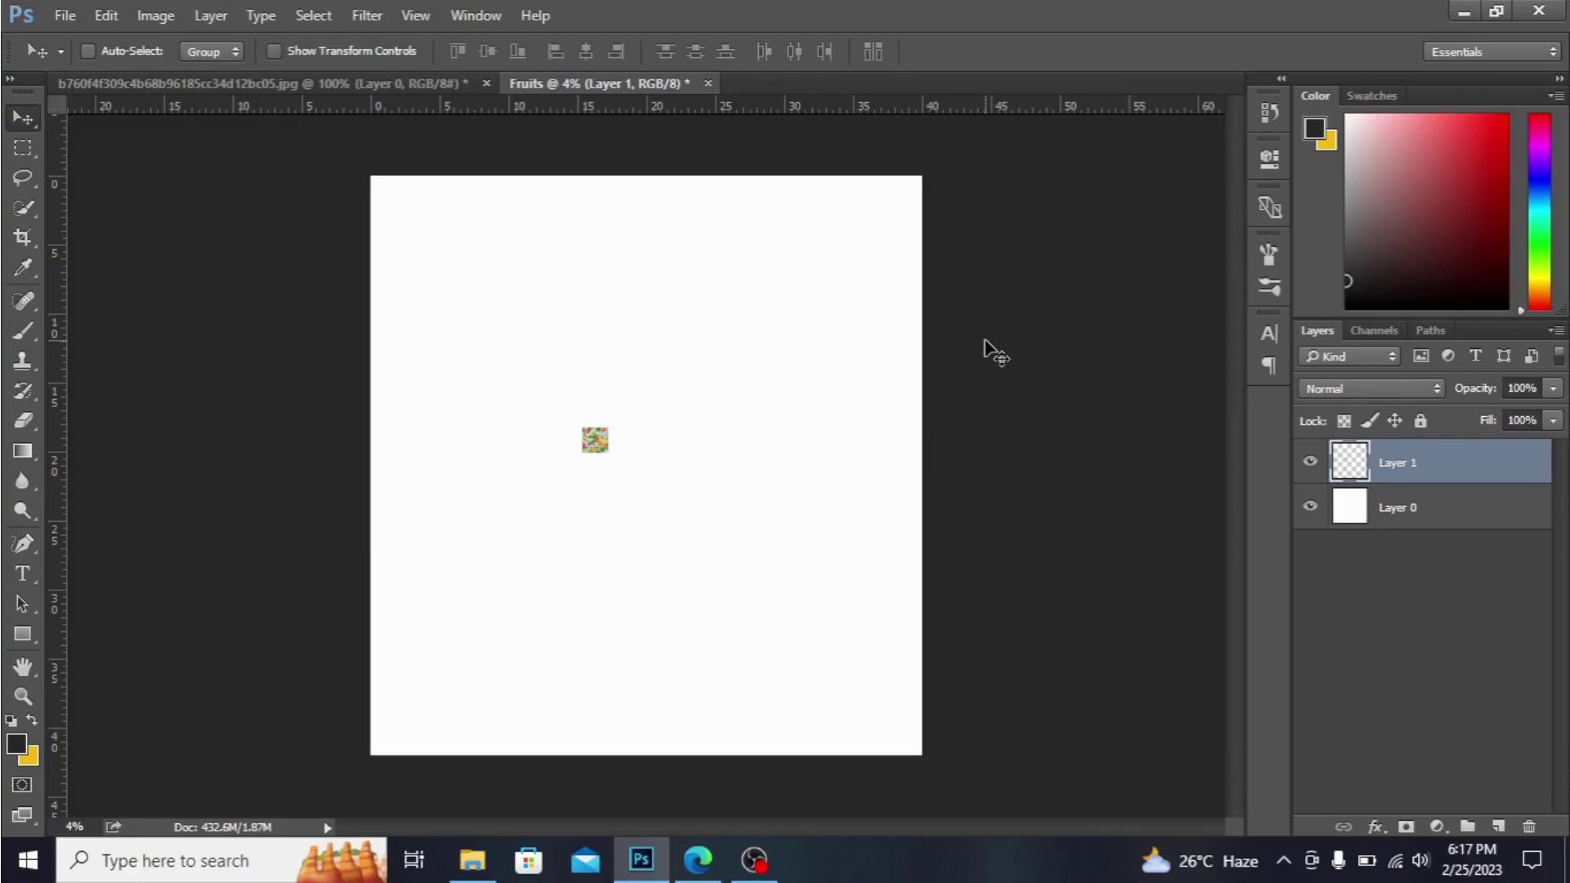
pyautogui.press('ctrl')
pyautogui.hotkey('ctrl', 't')
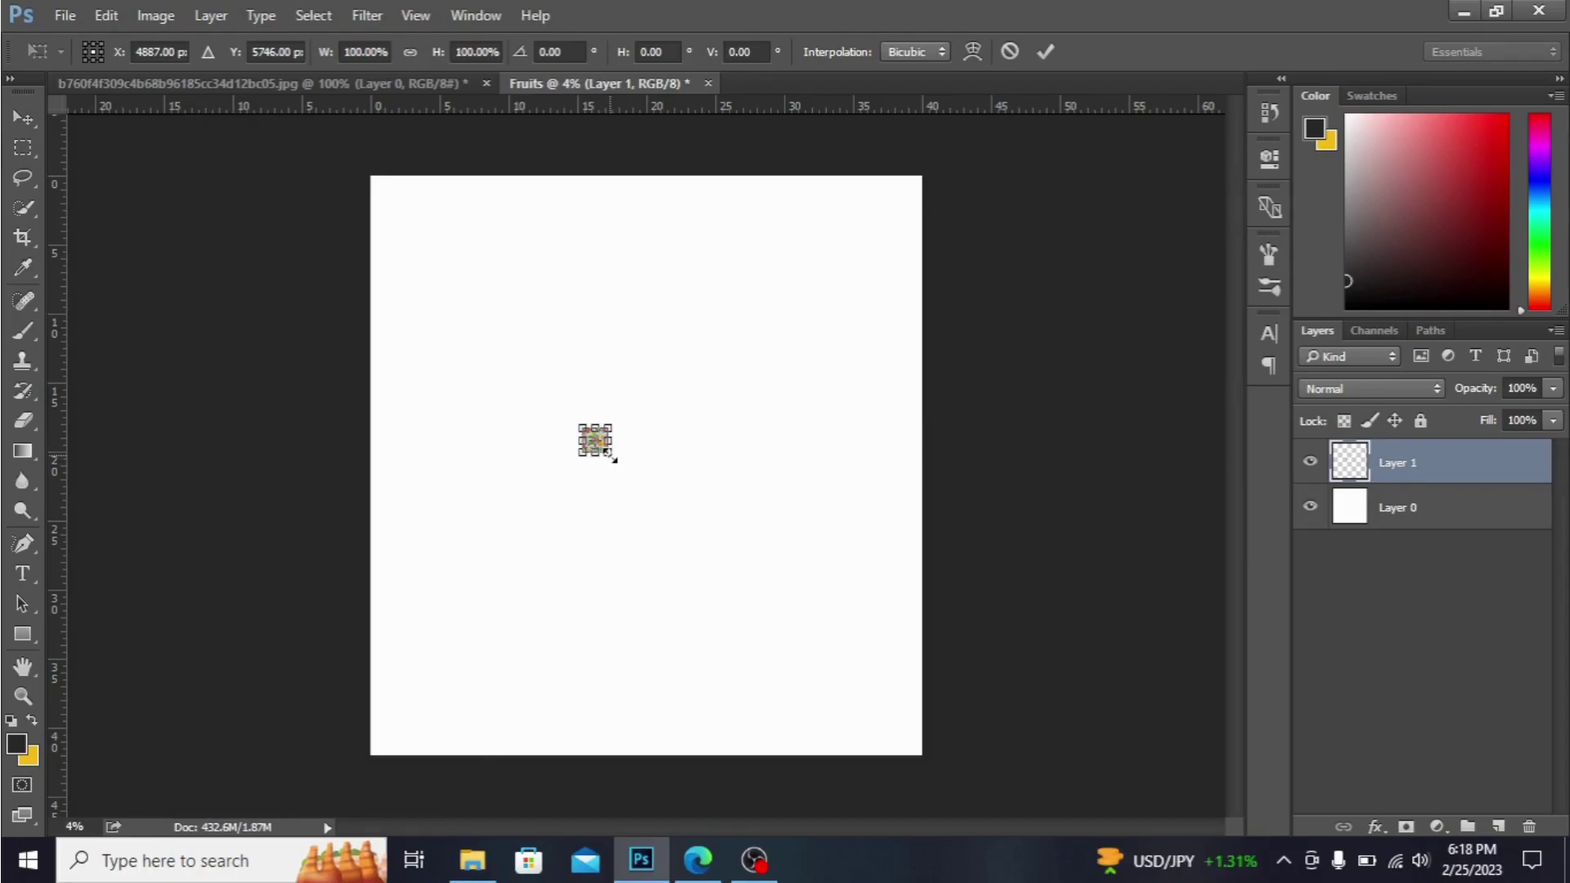
pyautogui.moveTo(614, 458); pyautogui.dragTo(661, 506)
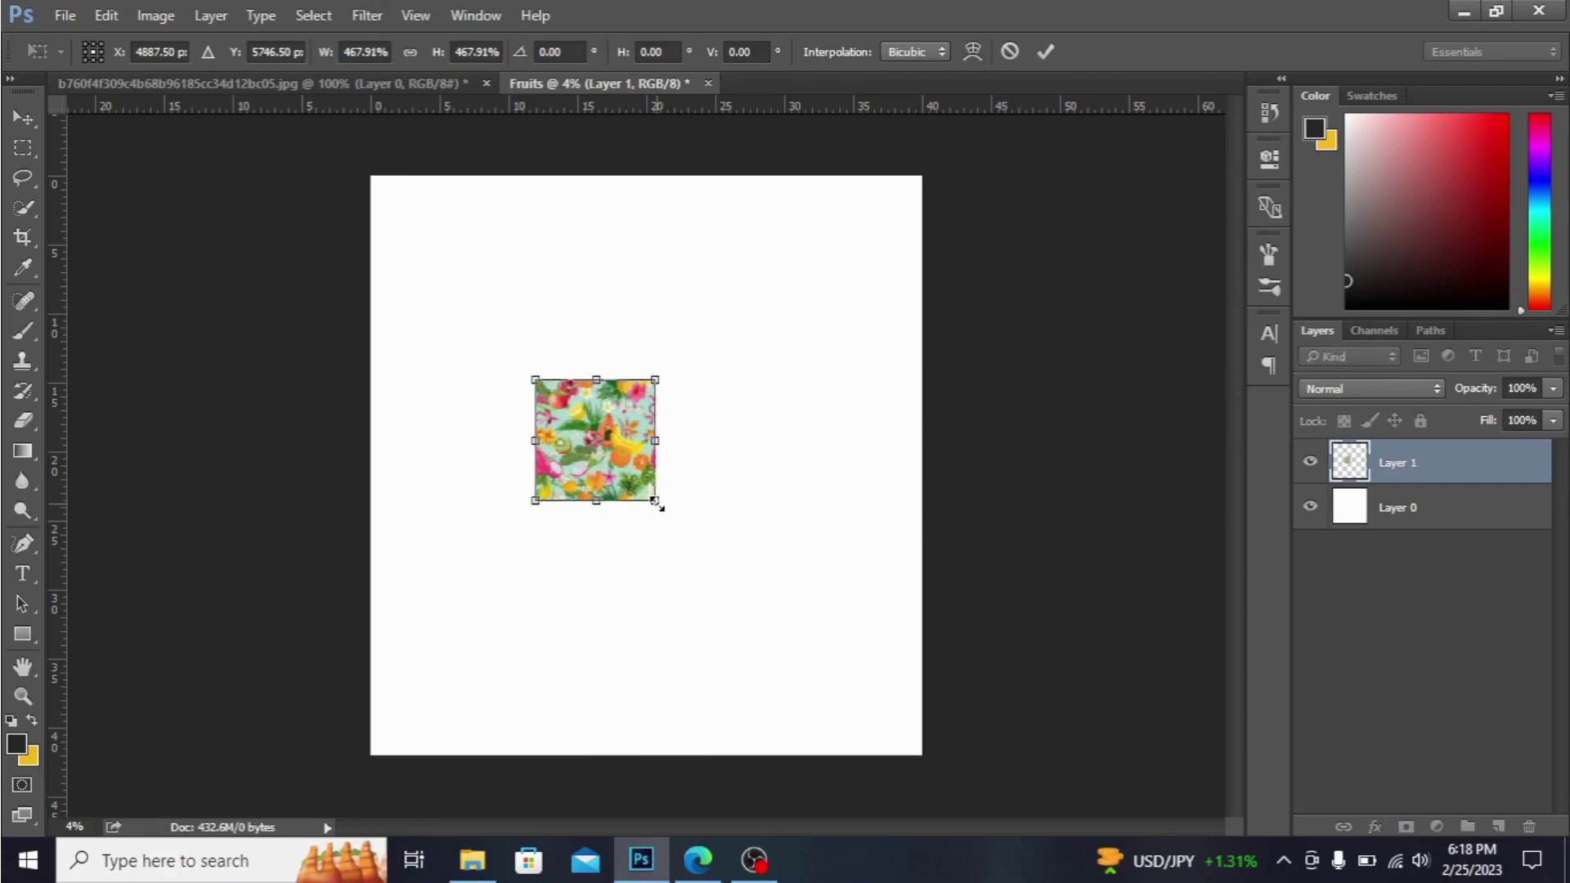
pyautogui.press('Return')
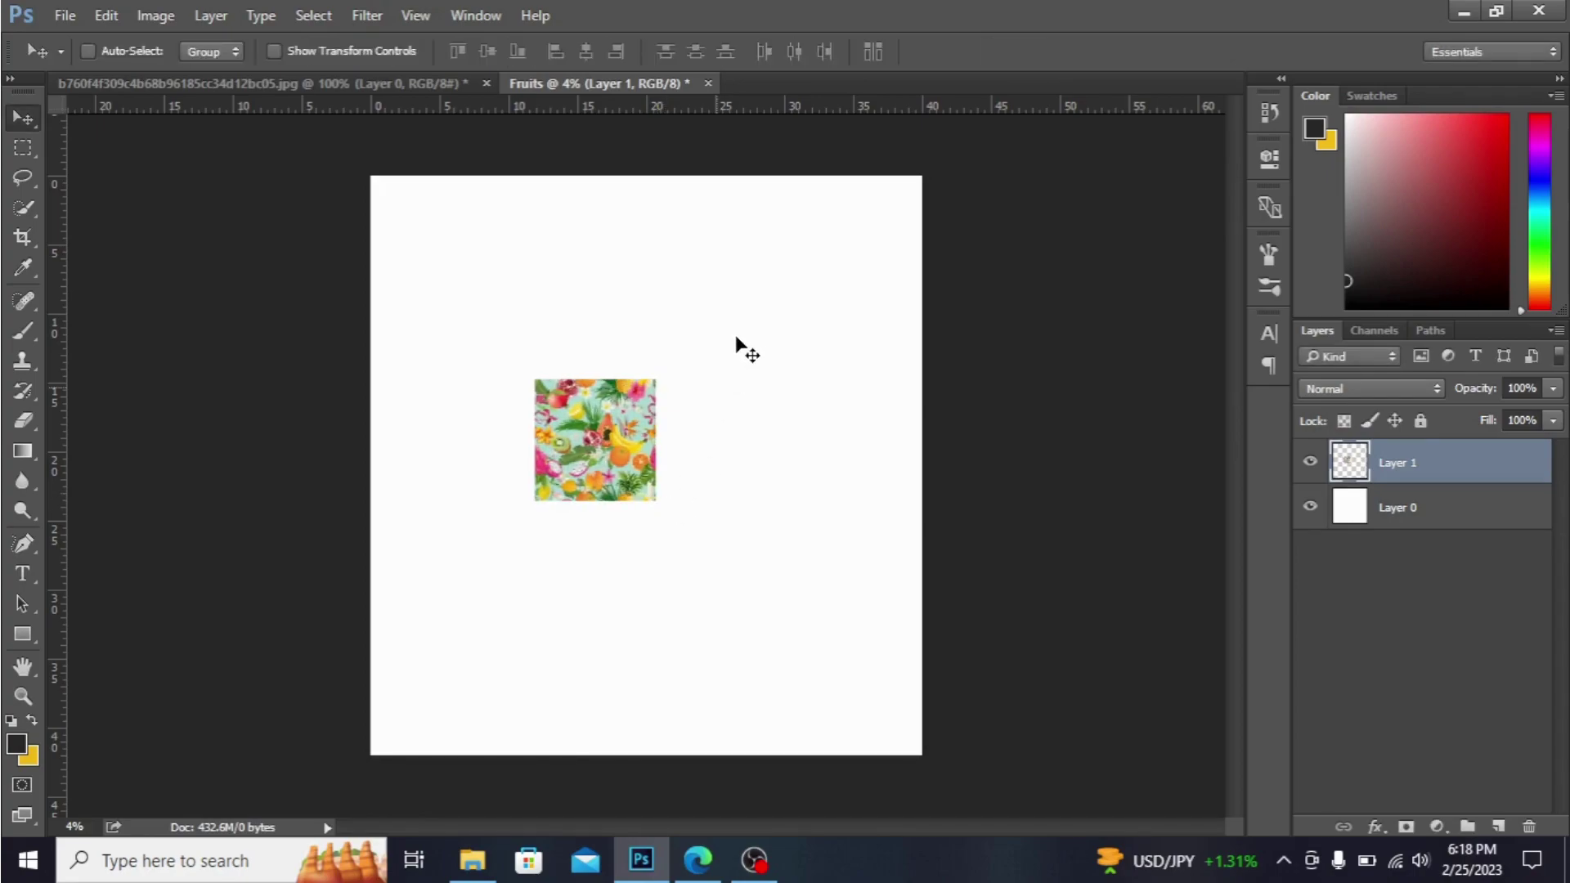
# - Move the fruit tile to the top-left corner, enlarging it further to about 182%
pyautogui.moveTo(597, 456); pyautogui.dragTo(444, 272)
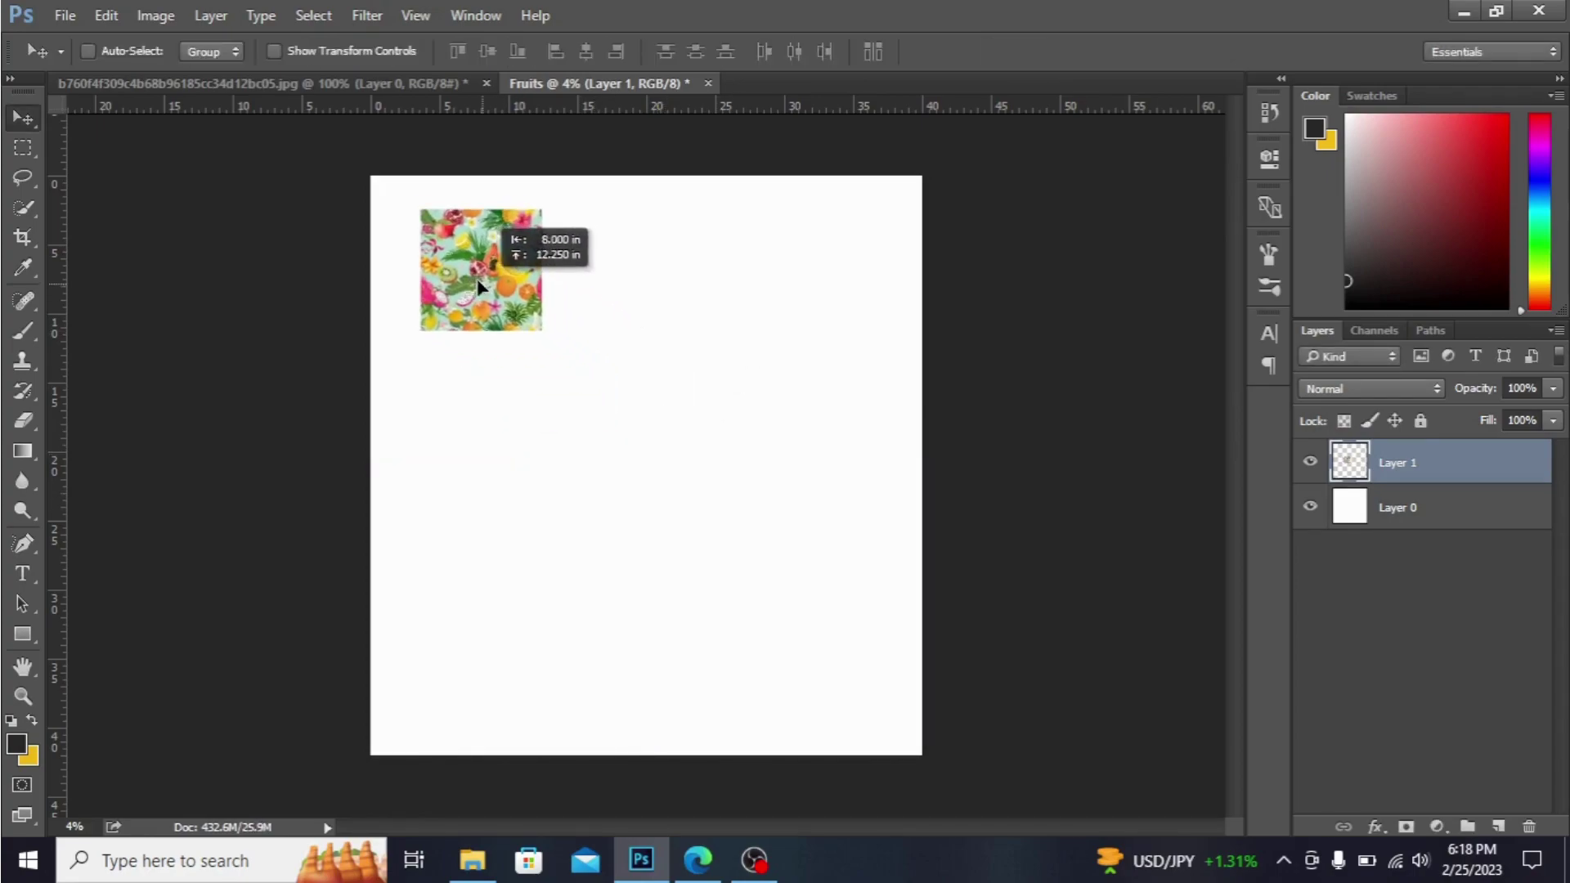
pyautogui.press('ctrl')
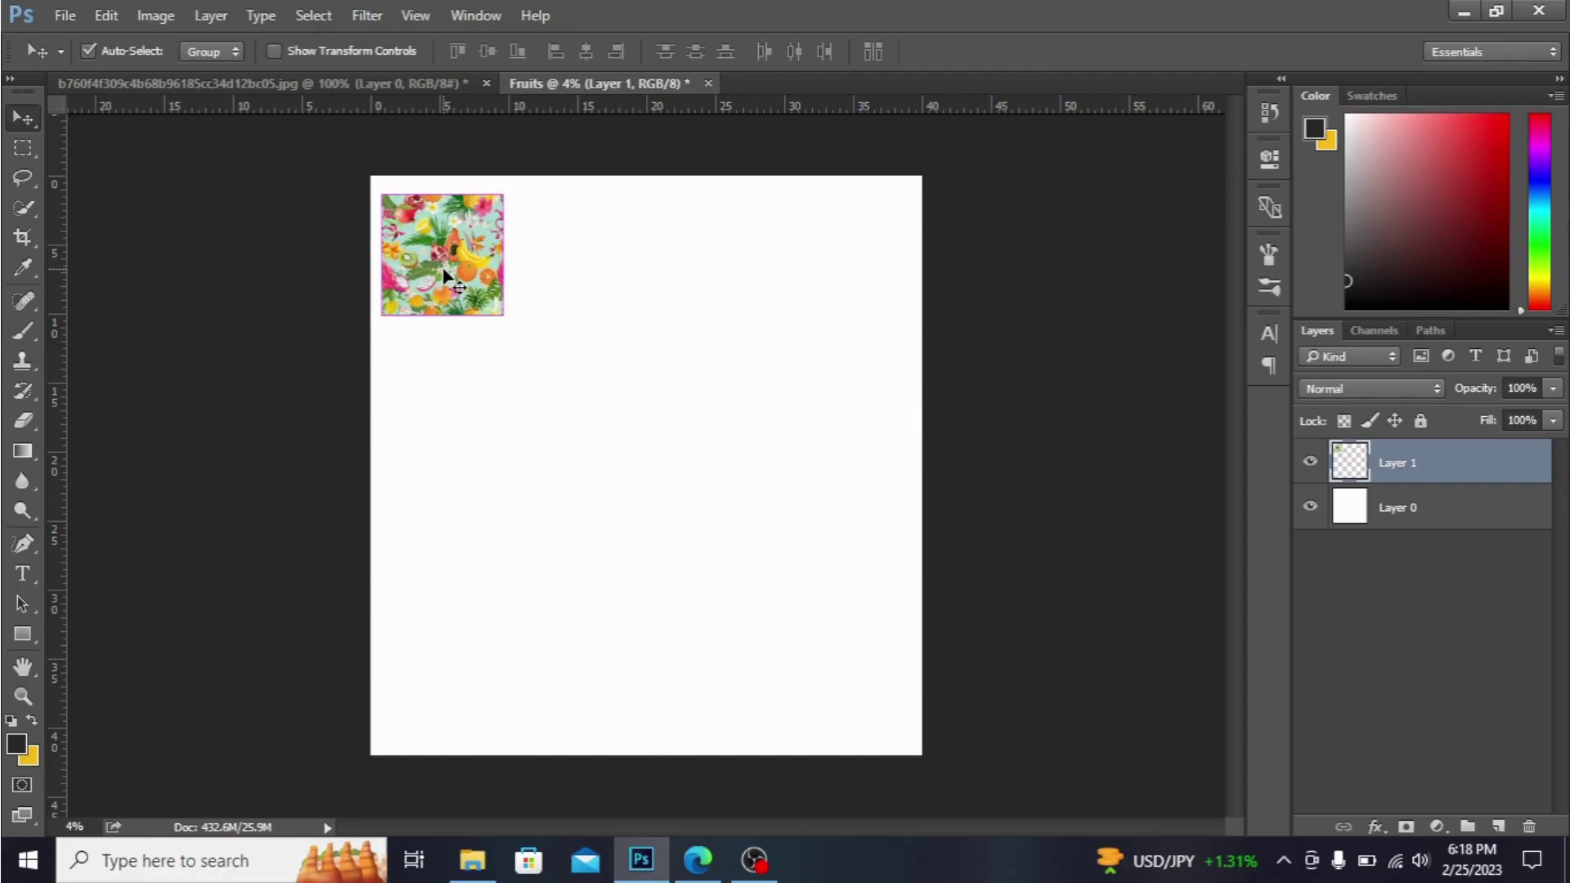
pyautogui.hotkey('ctrl', 't')
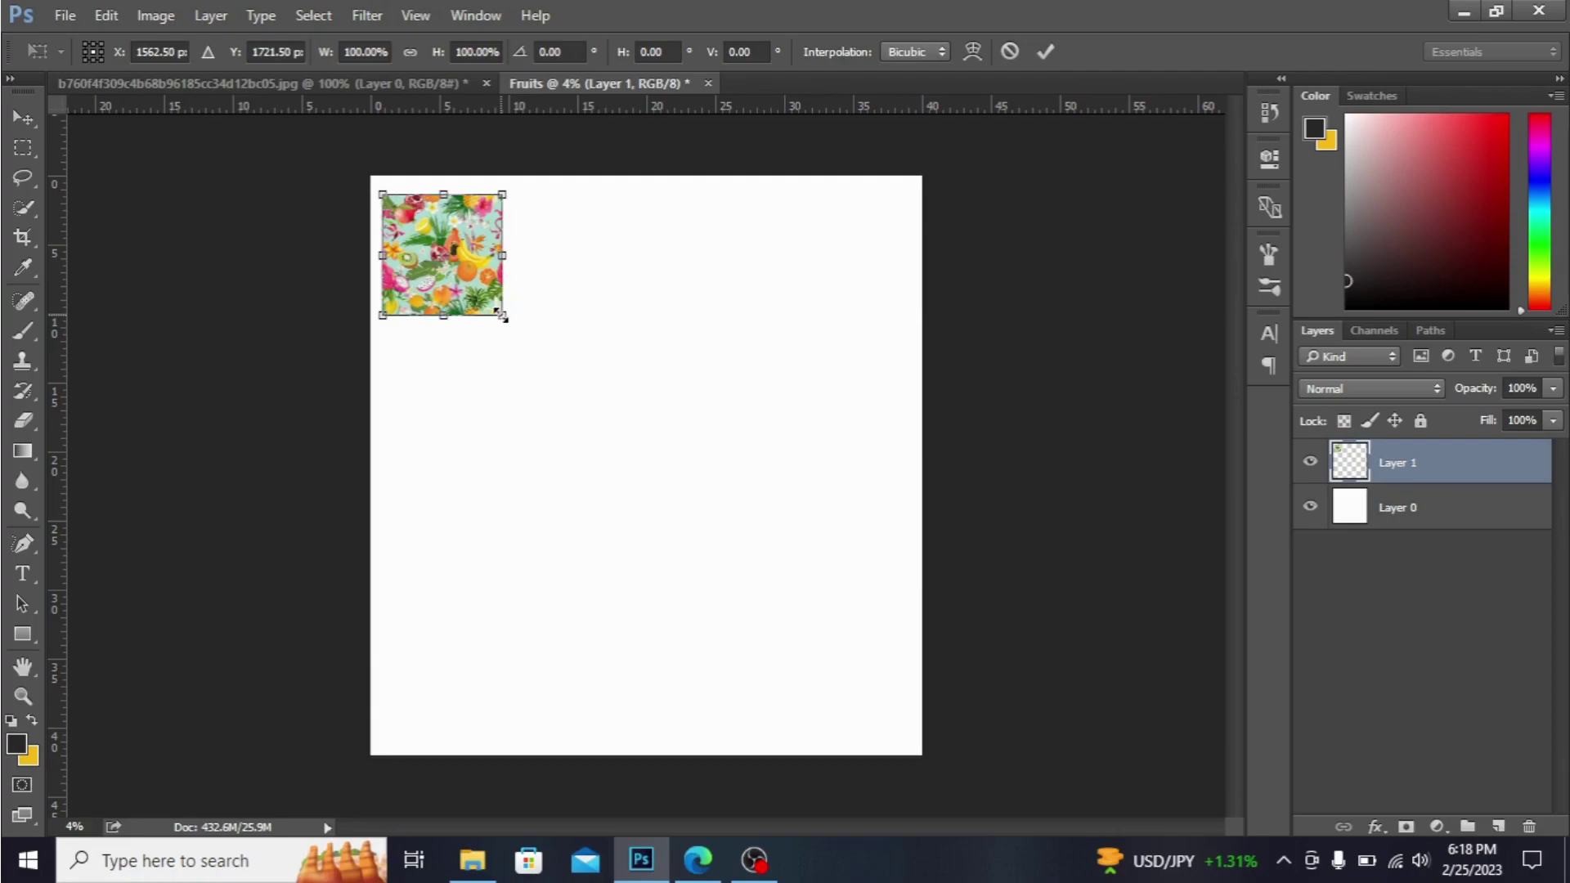
pyautogui.moveTo(502, 317); pyautogui.dragTo(535, 351)
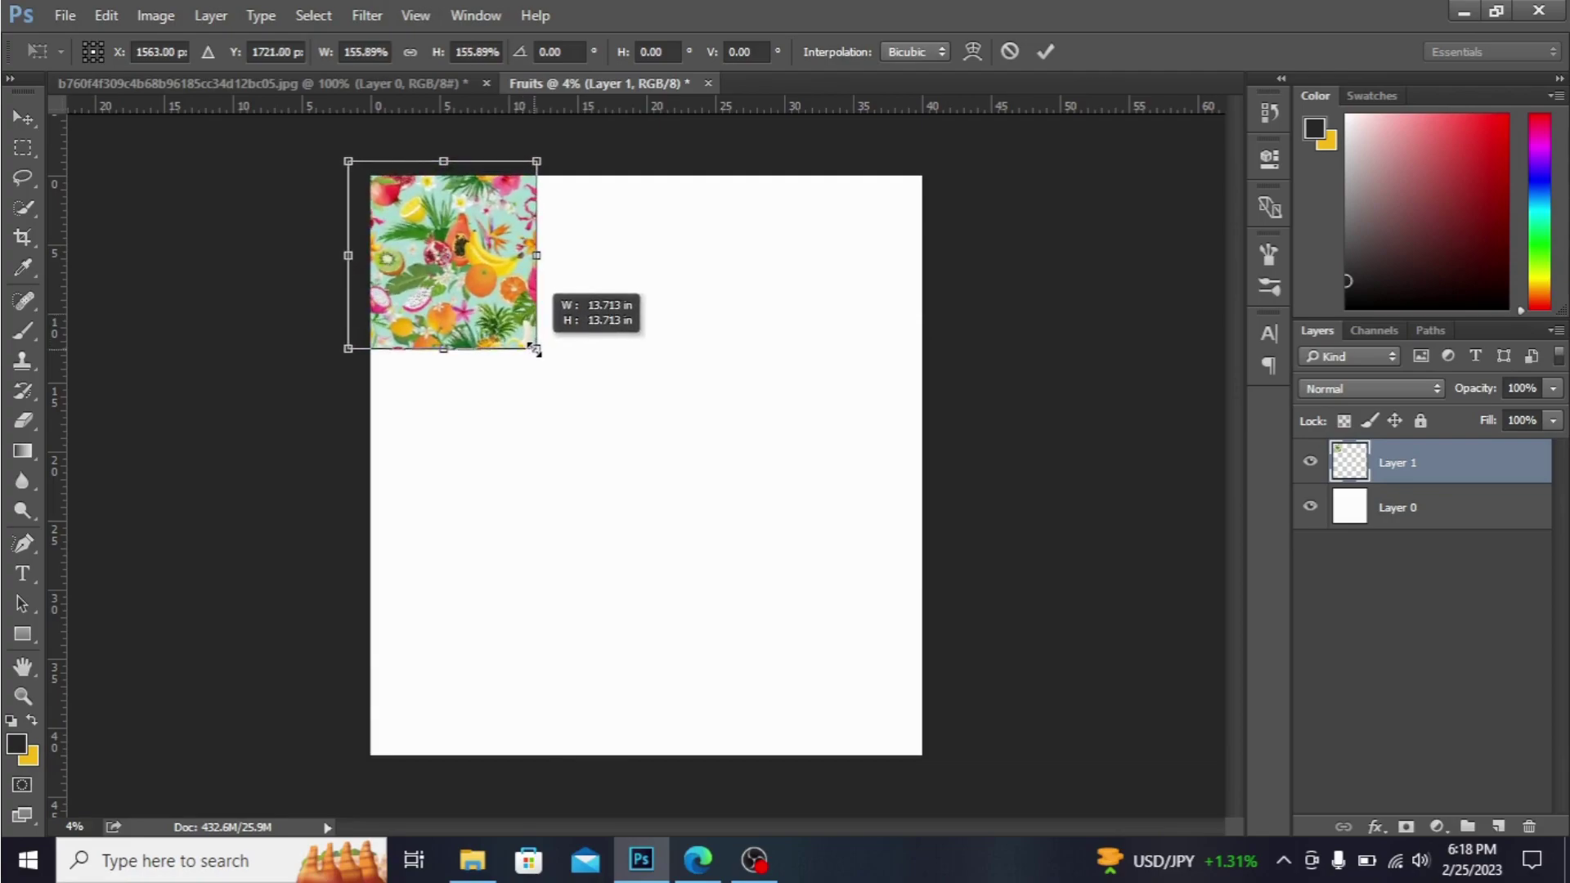
pyautogui.moveTo(535, 350); pyautogui.dragTo(555, 367)
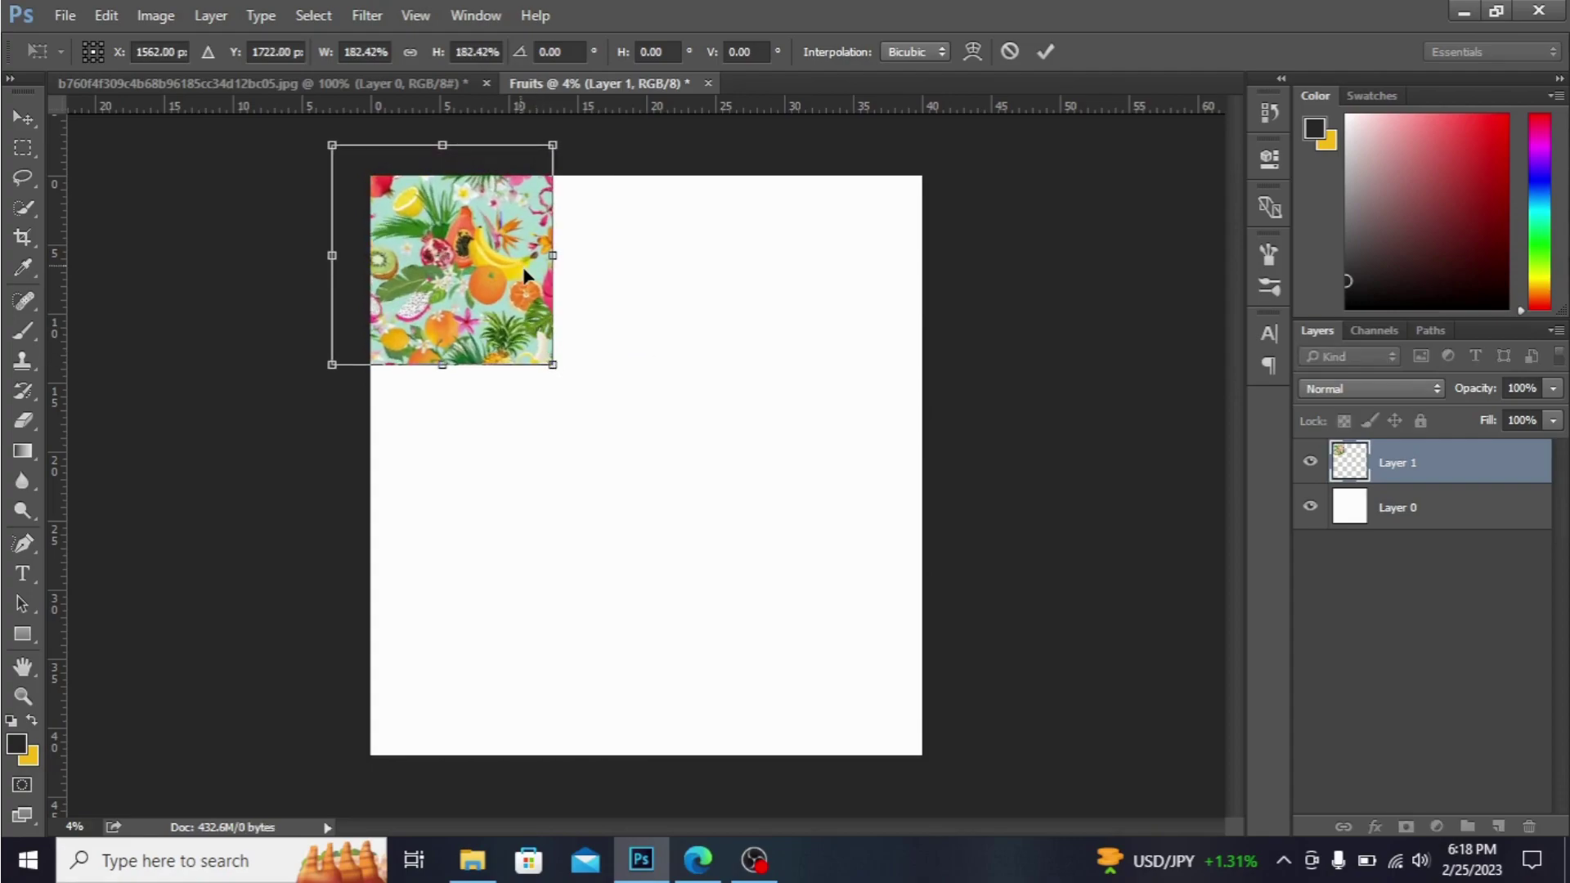
pyautogui.moveTo(523, 267); pyautogui.dragTo(560, 299)
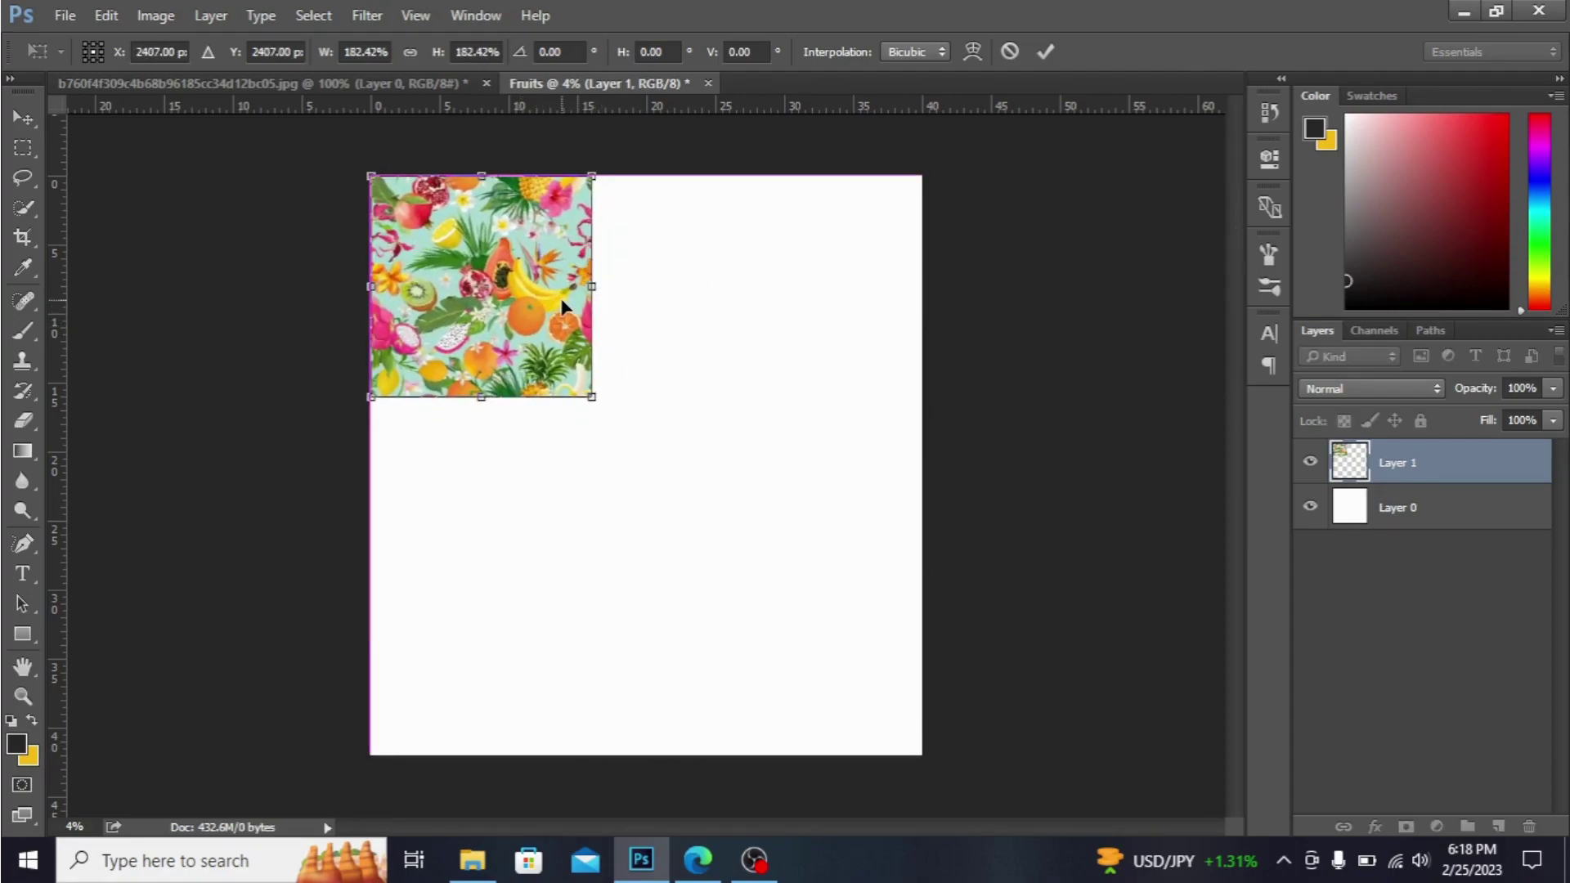
# - Commit the fruit tile's new size and position, and check the View menu
pyautogui.press('Return')
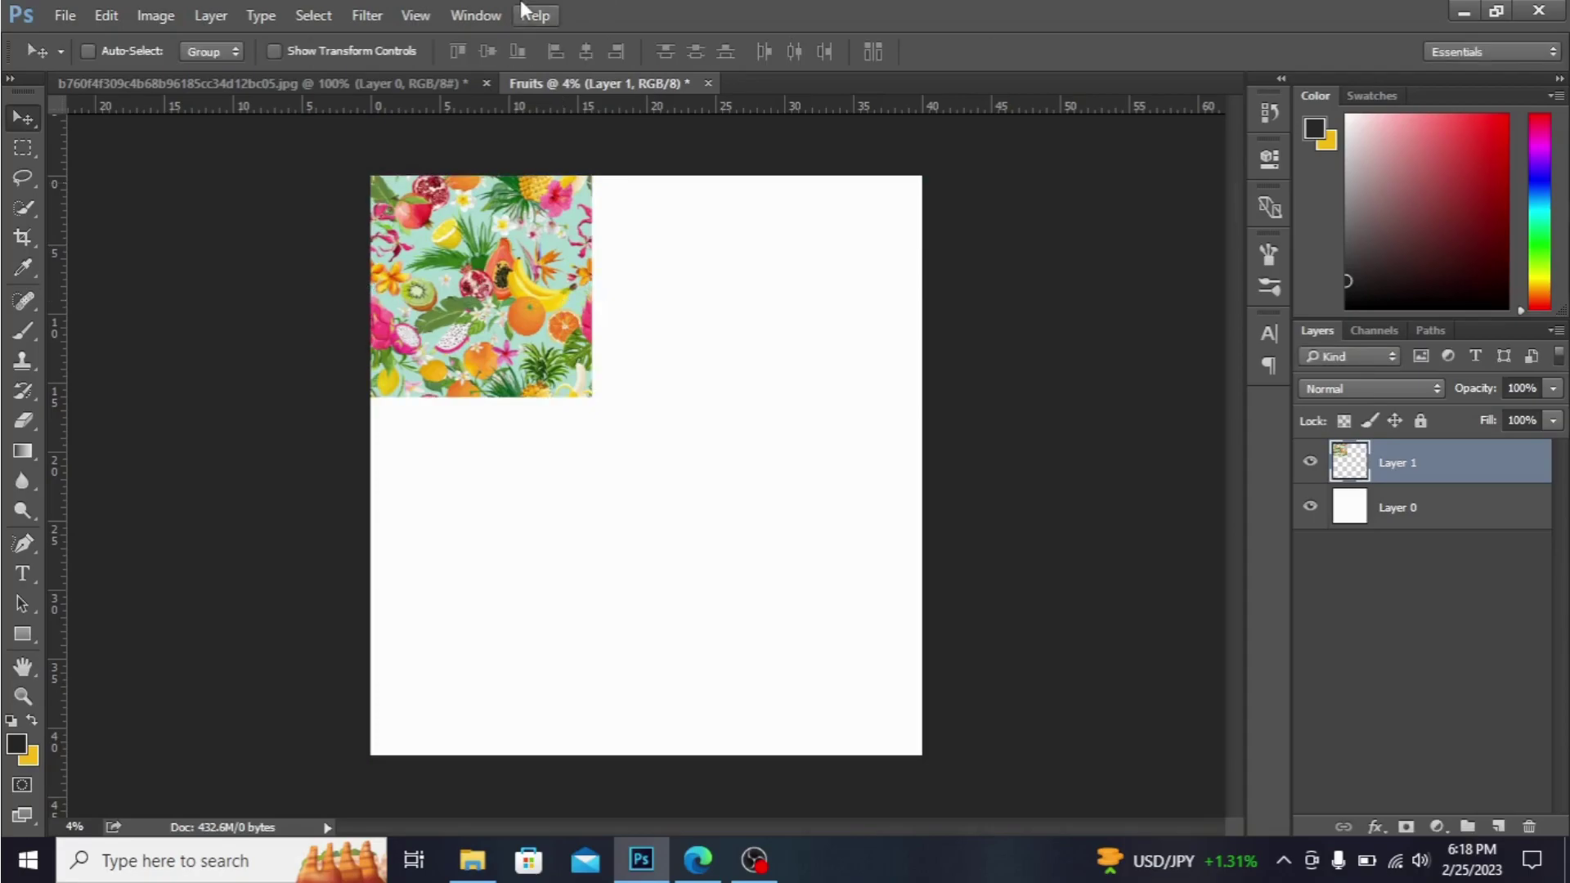
pyautogui.click(417, 13)
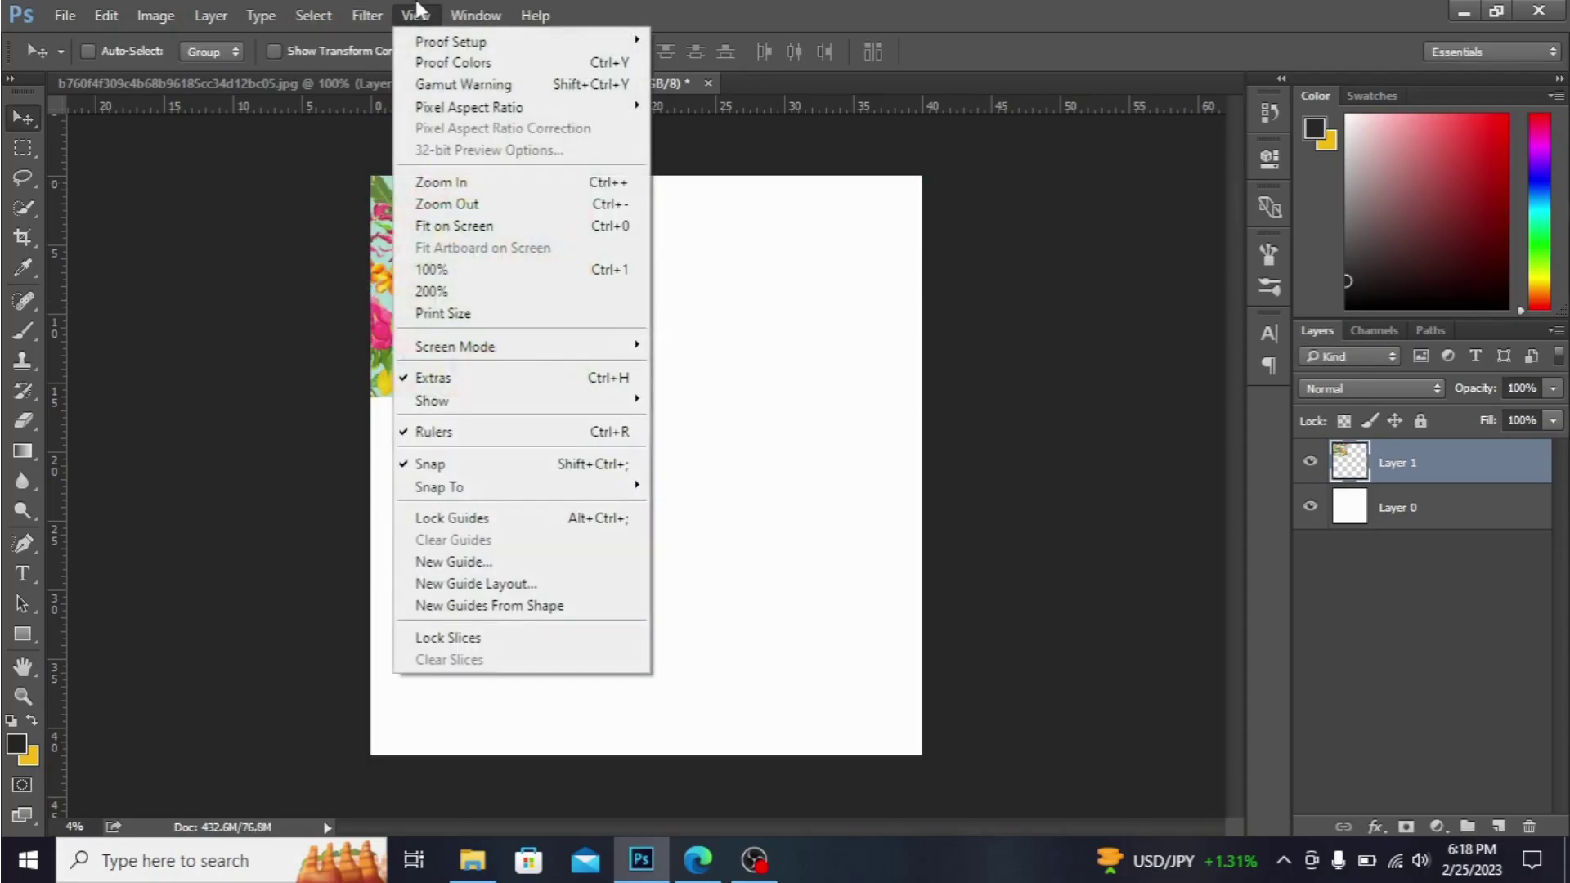
pyautogui.click(1118, 282)
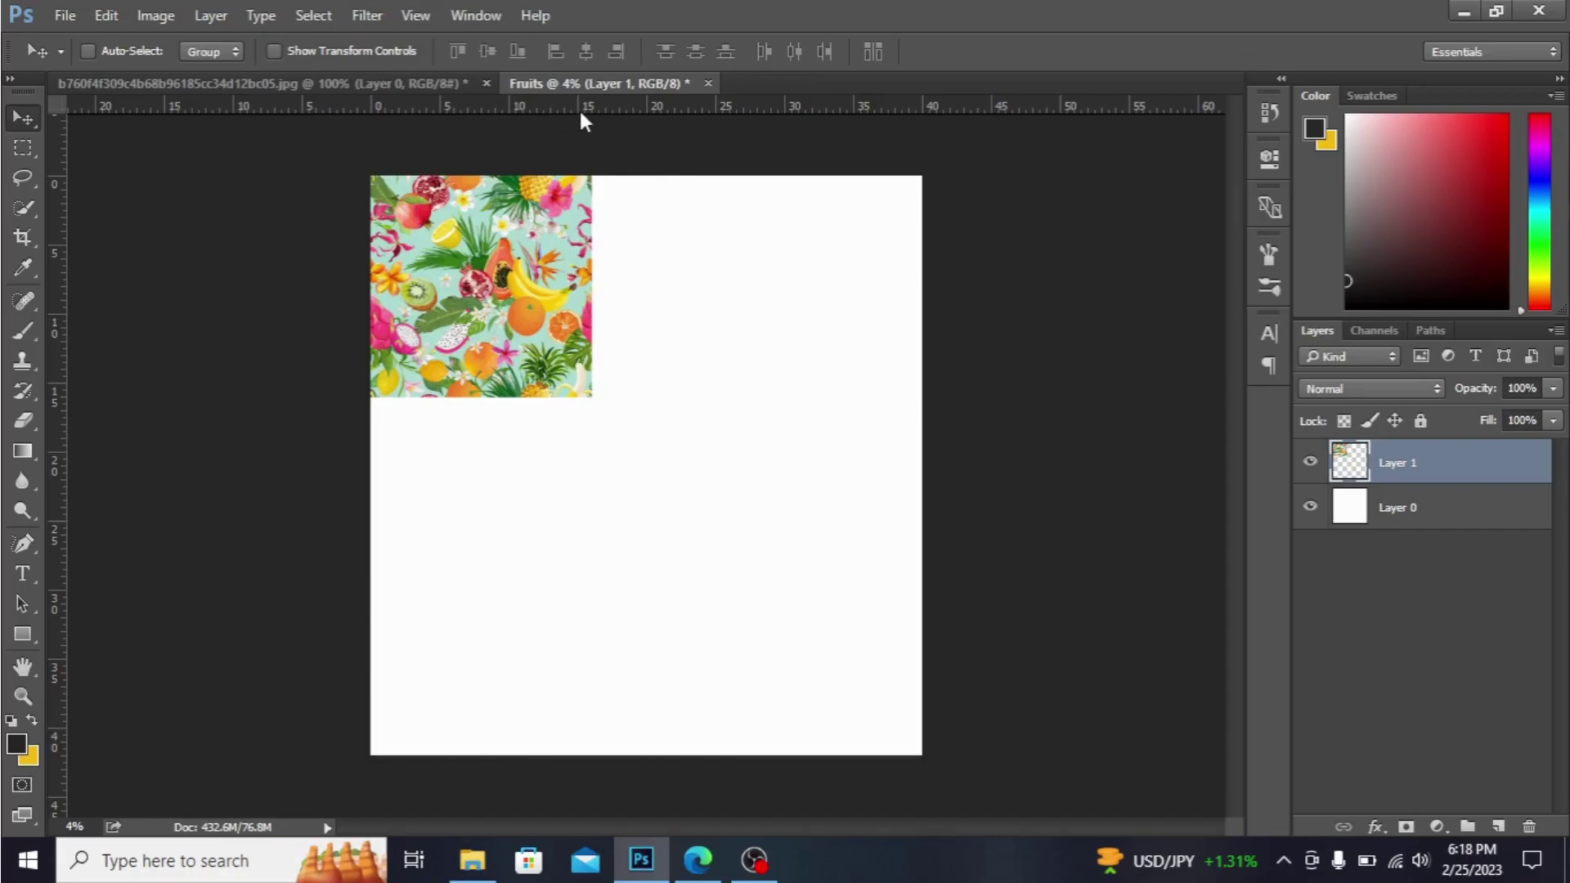
# - Add a vertical guide at 20 inches and a horizontal guide near 21–22 inches
pyautogui.moveTo(583, 110); pyautogui.dragTo(686, 429)
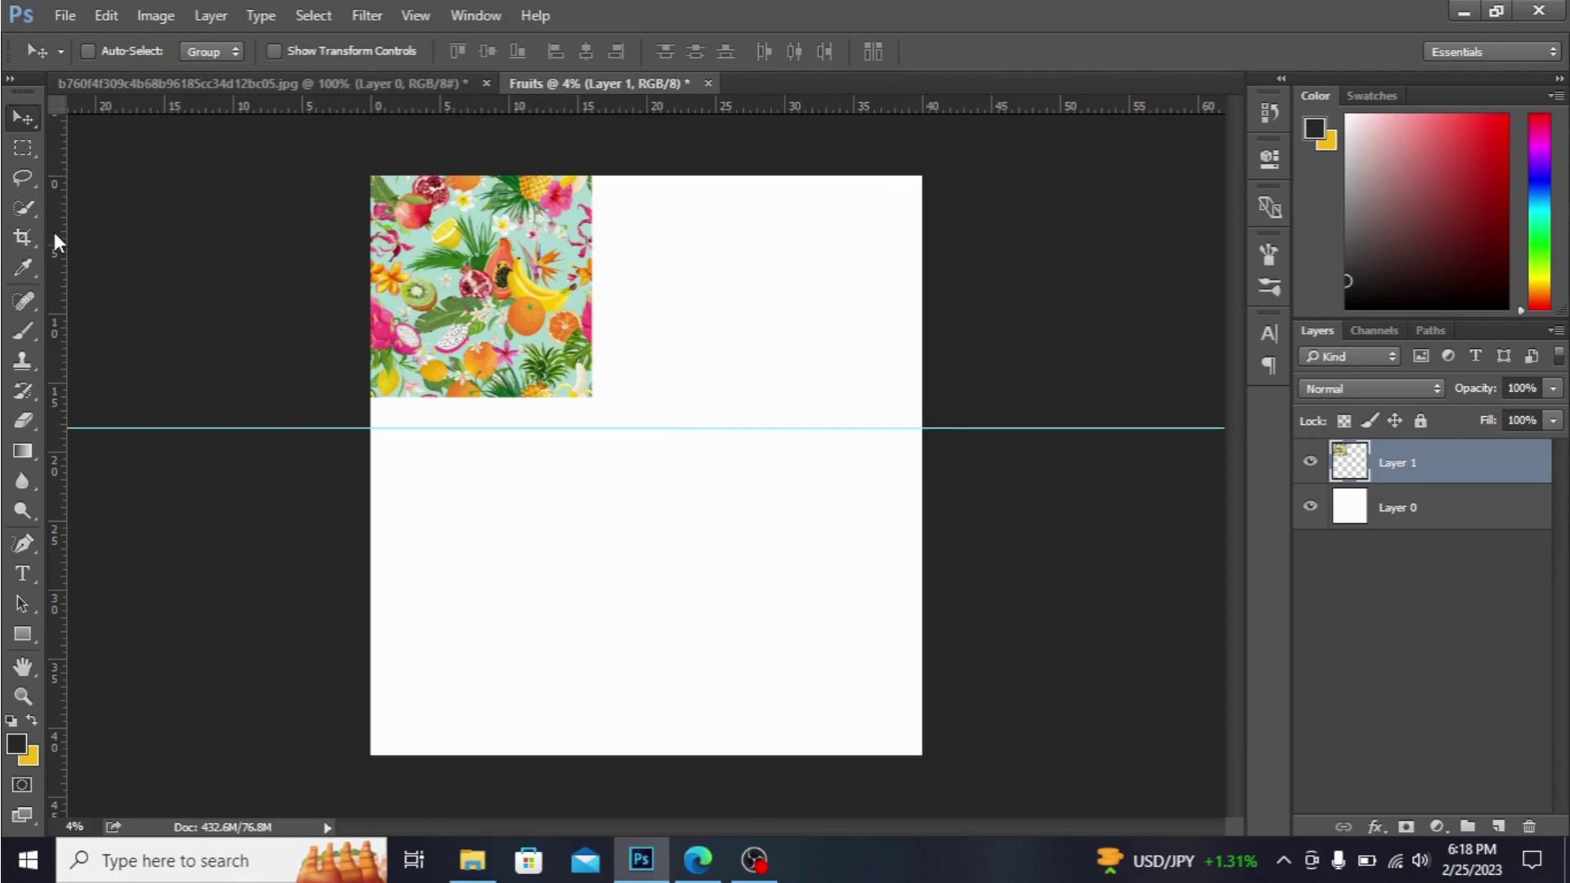
pyautogui.moveTo(55, 233); pyautogui.dragTo(644, 239)
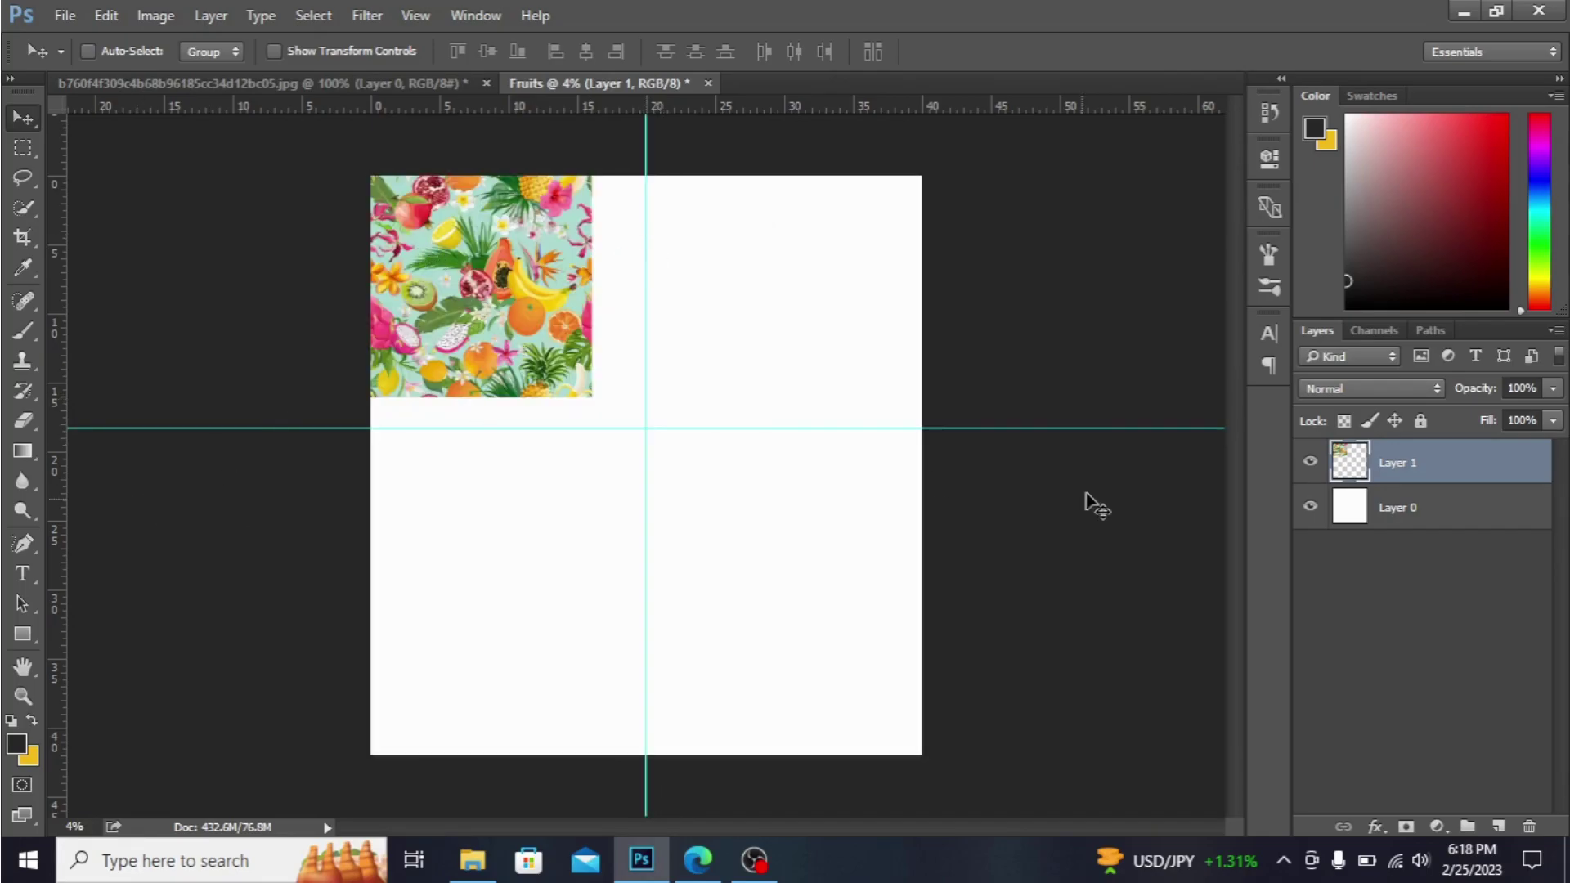
pyautogui.moveTo(1088, 427)
pyautogui.mouseDown()
pyautogui.moveTo(1104, 501)
pyautogui.moveTo(1098, 483)
pyautogui.mouseUp()
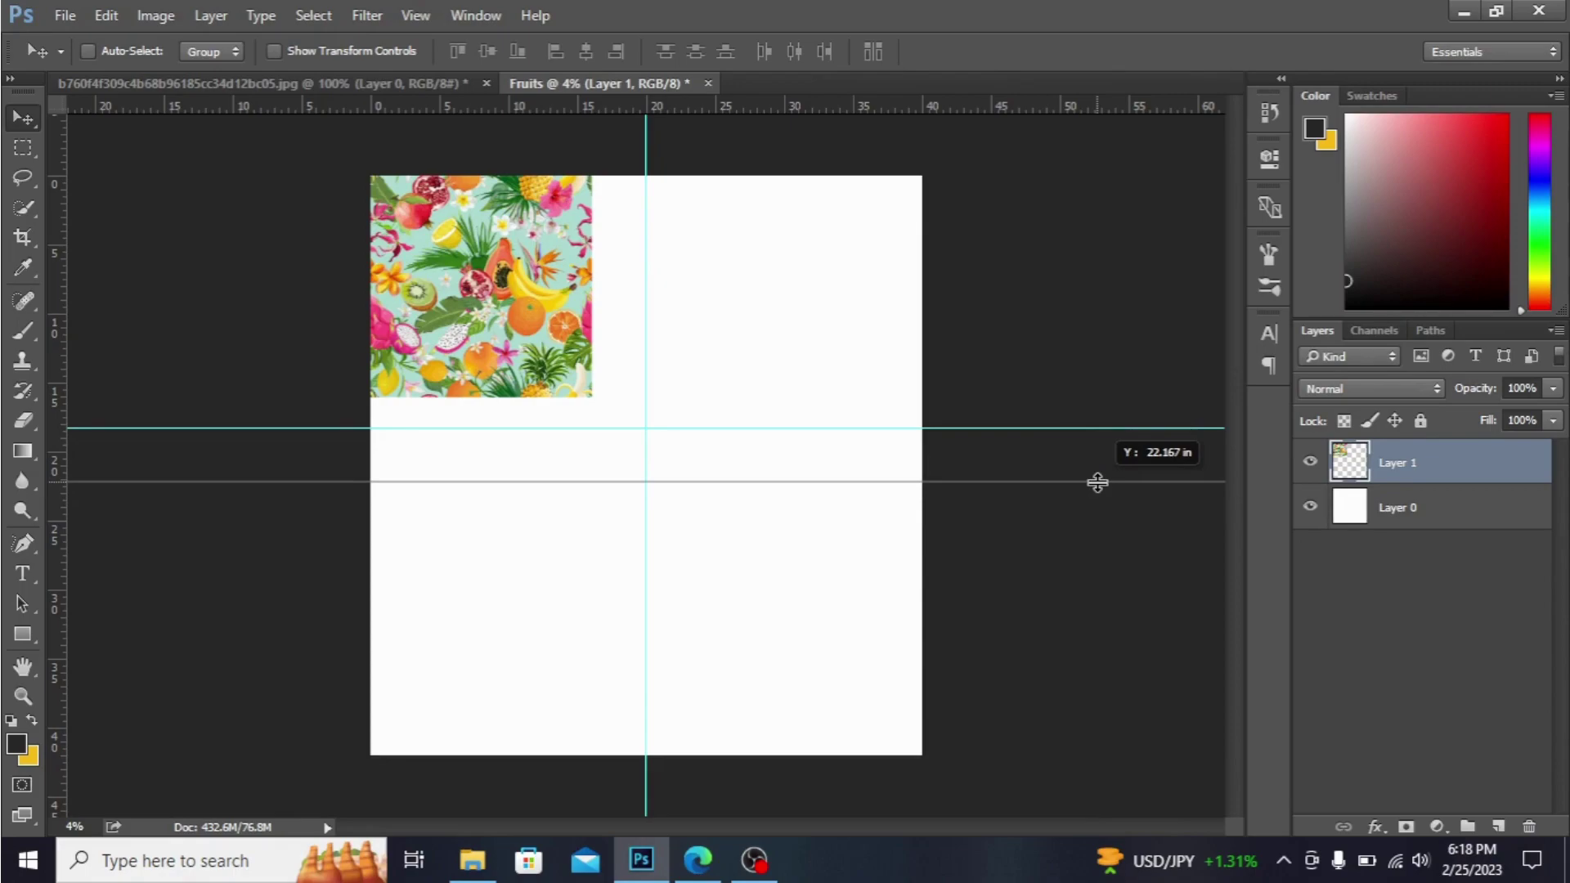
pyautogui.moveTo(1098, 482)
pyautogui.mouseDown()
pyautogui.moveTo(1102, 465)
pyautogui.moveTo(1159, 499)
pyautogui.moveTo(1146, 480)
pyautogui.moveTo(1174, 532)
pyautogui.moveTo(1136, 476)
pyautogui.mouseUp()
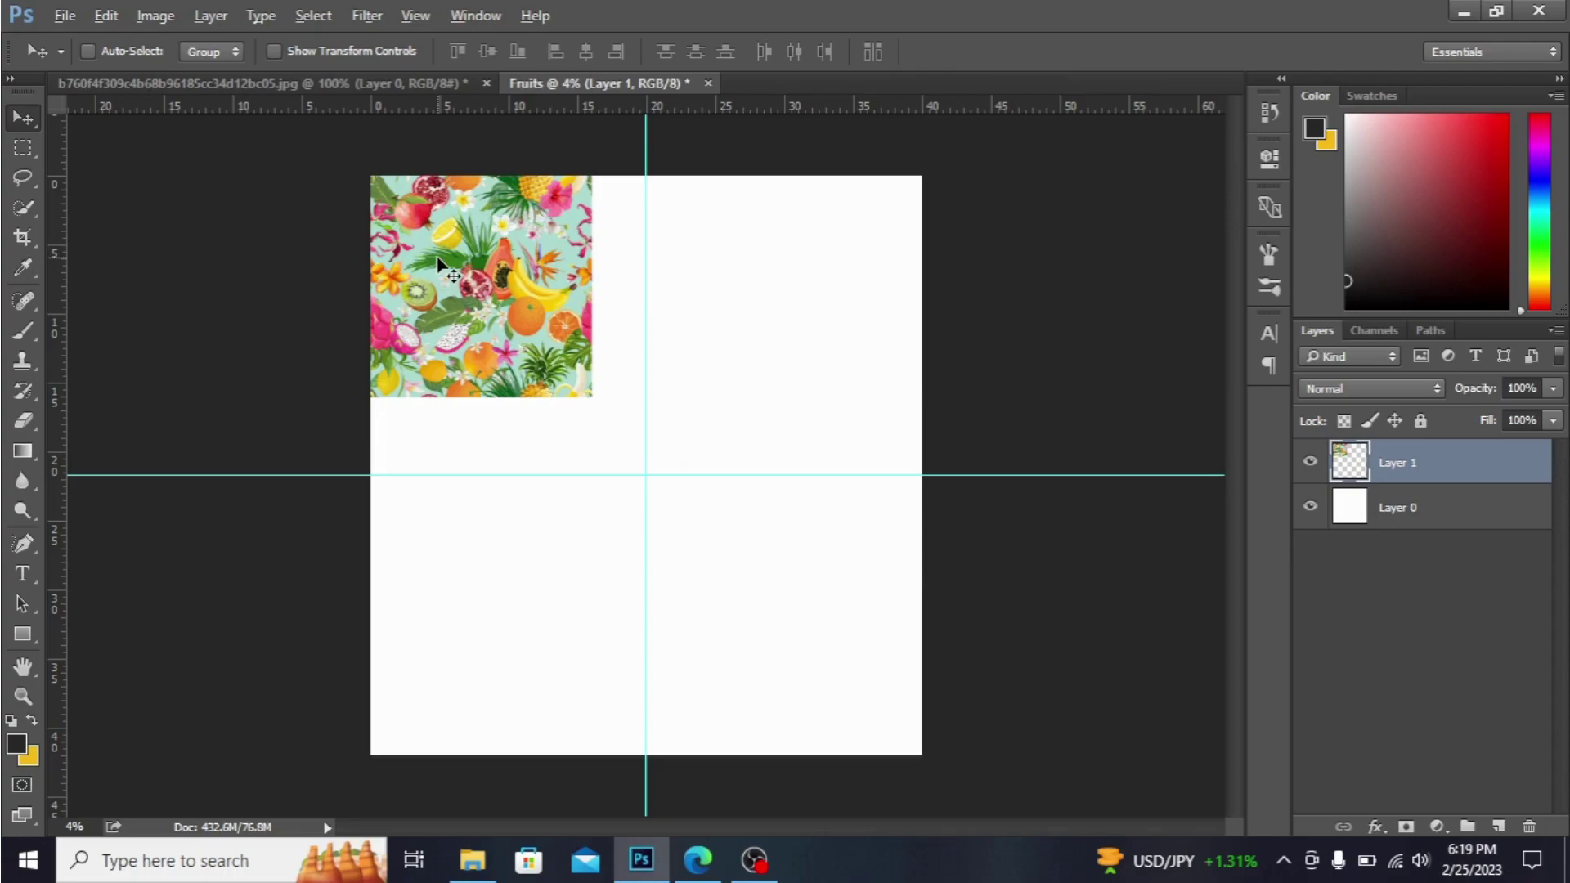
# - Duplicate the fruit tile to its right, align the copy, and merge both into one layer
pyautogui.moveTo(439, 263); pyautogui.dragTo(664, 273)
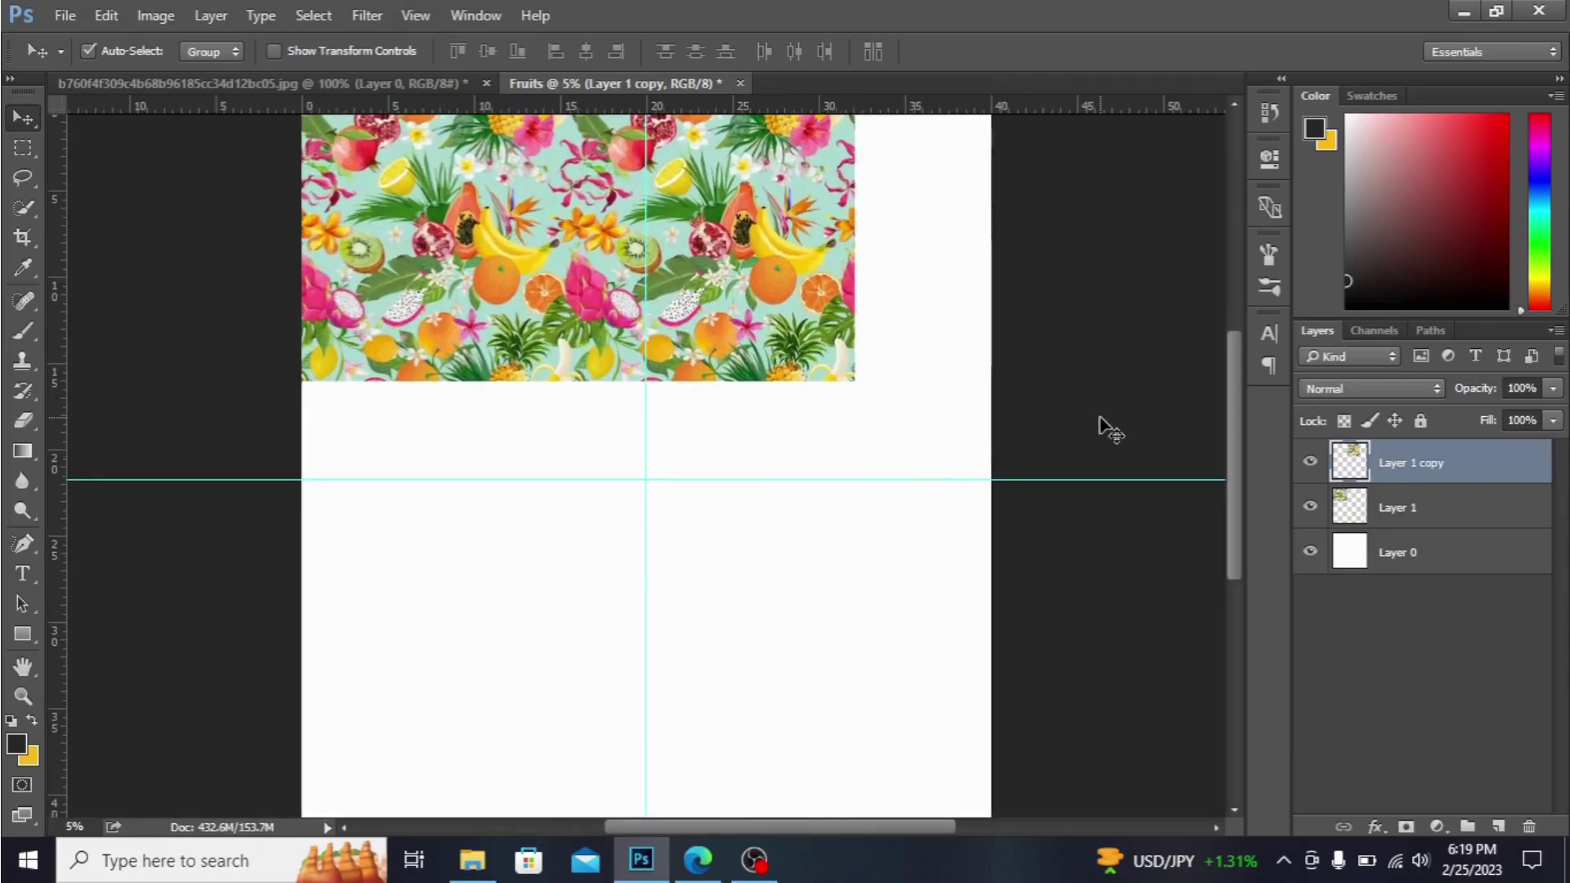
pyautogui.hotkey('ctrl', '+')
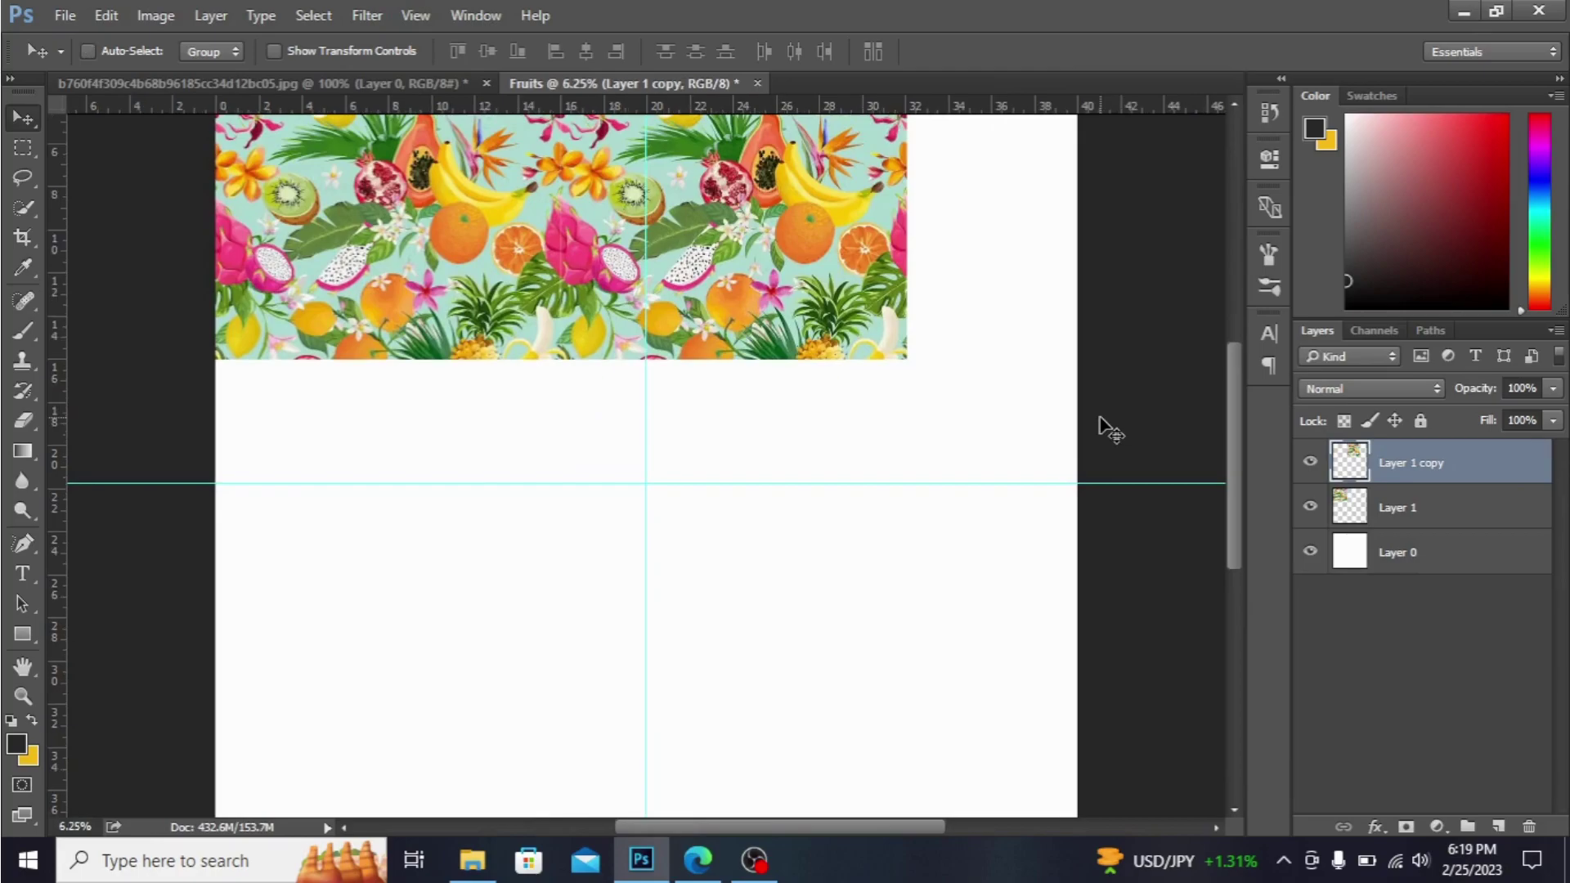
pyautogui.moveTo(1230, 451); pyautogui.dragTo(1231, 399)
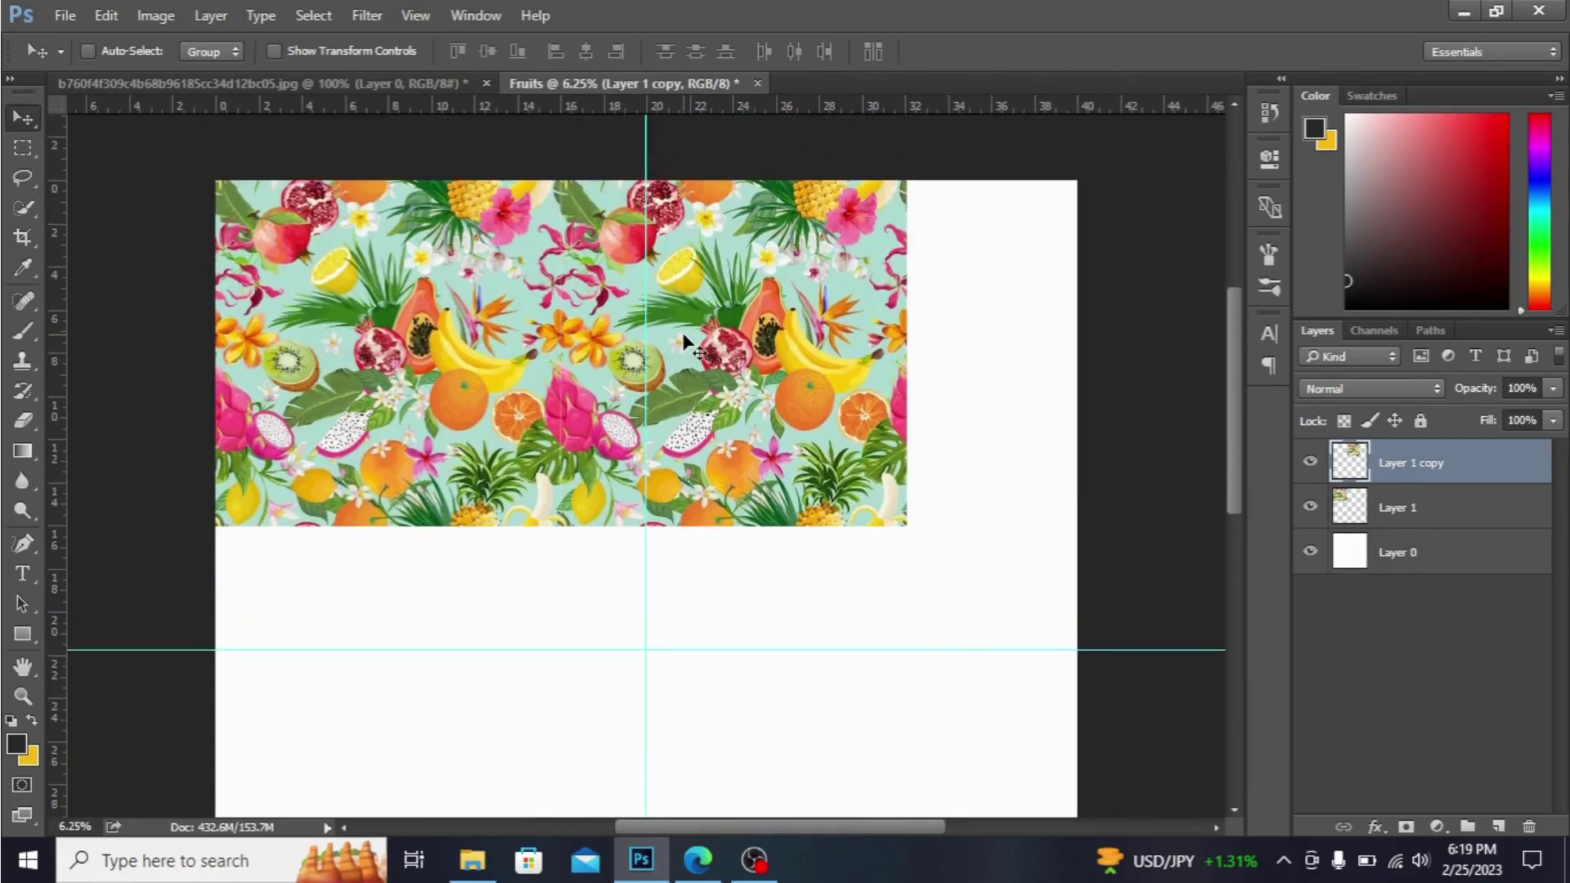
pyautogui.hotkey('ctrl', '+')
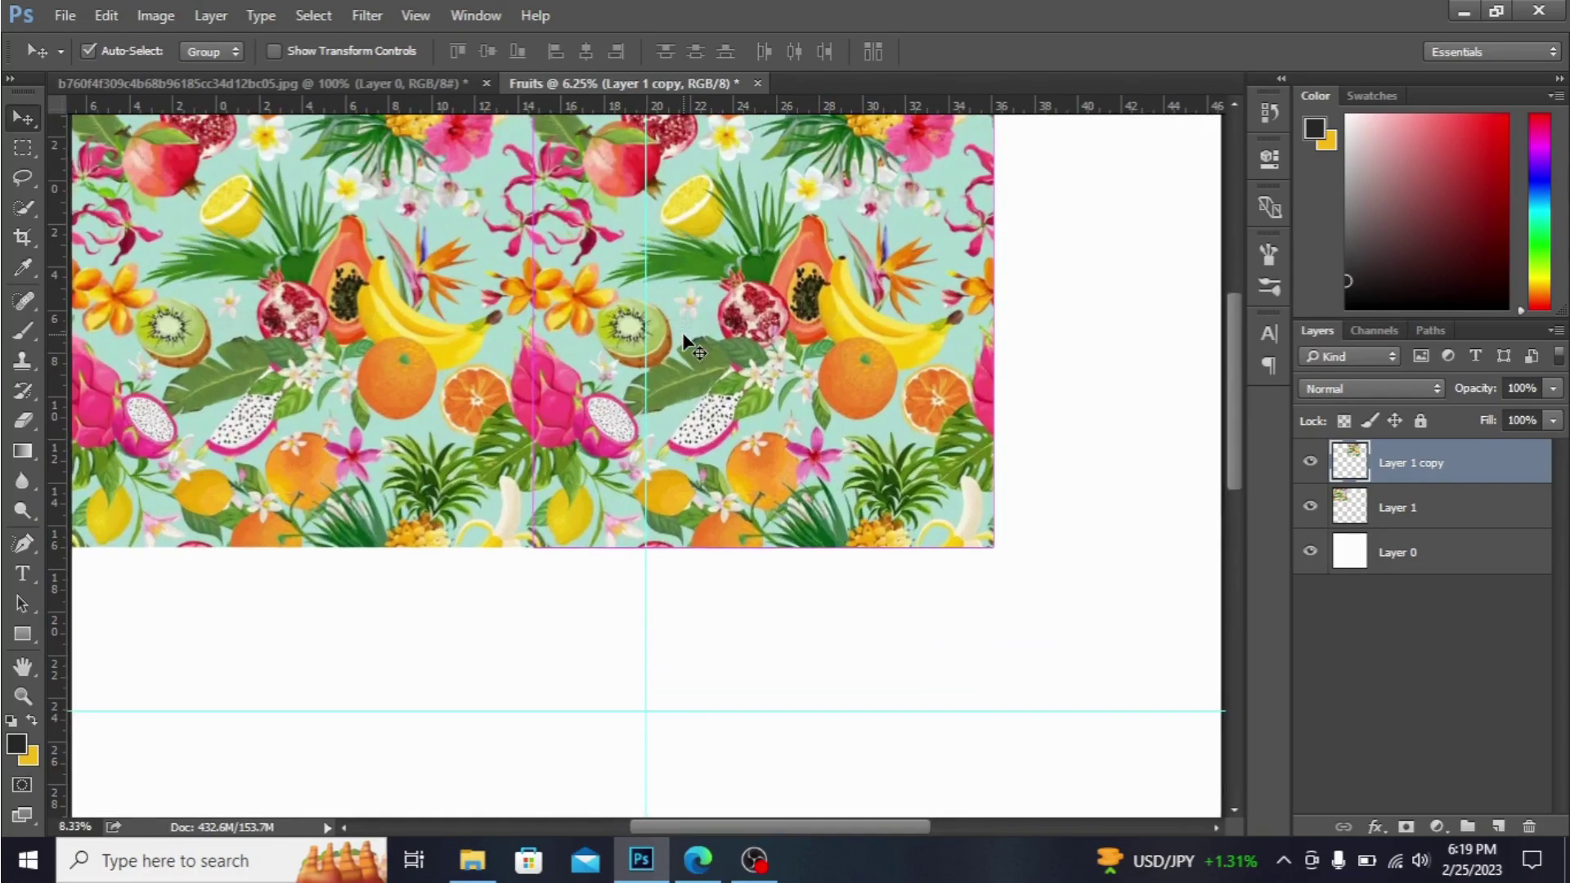
pyautogui.moveTo(690, 282); pyautogui.dragTo(687, 280)
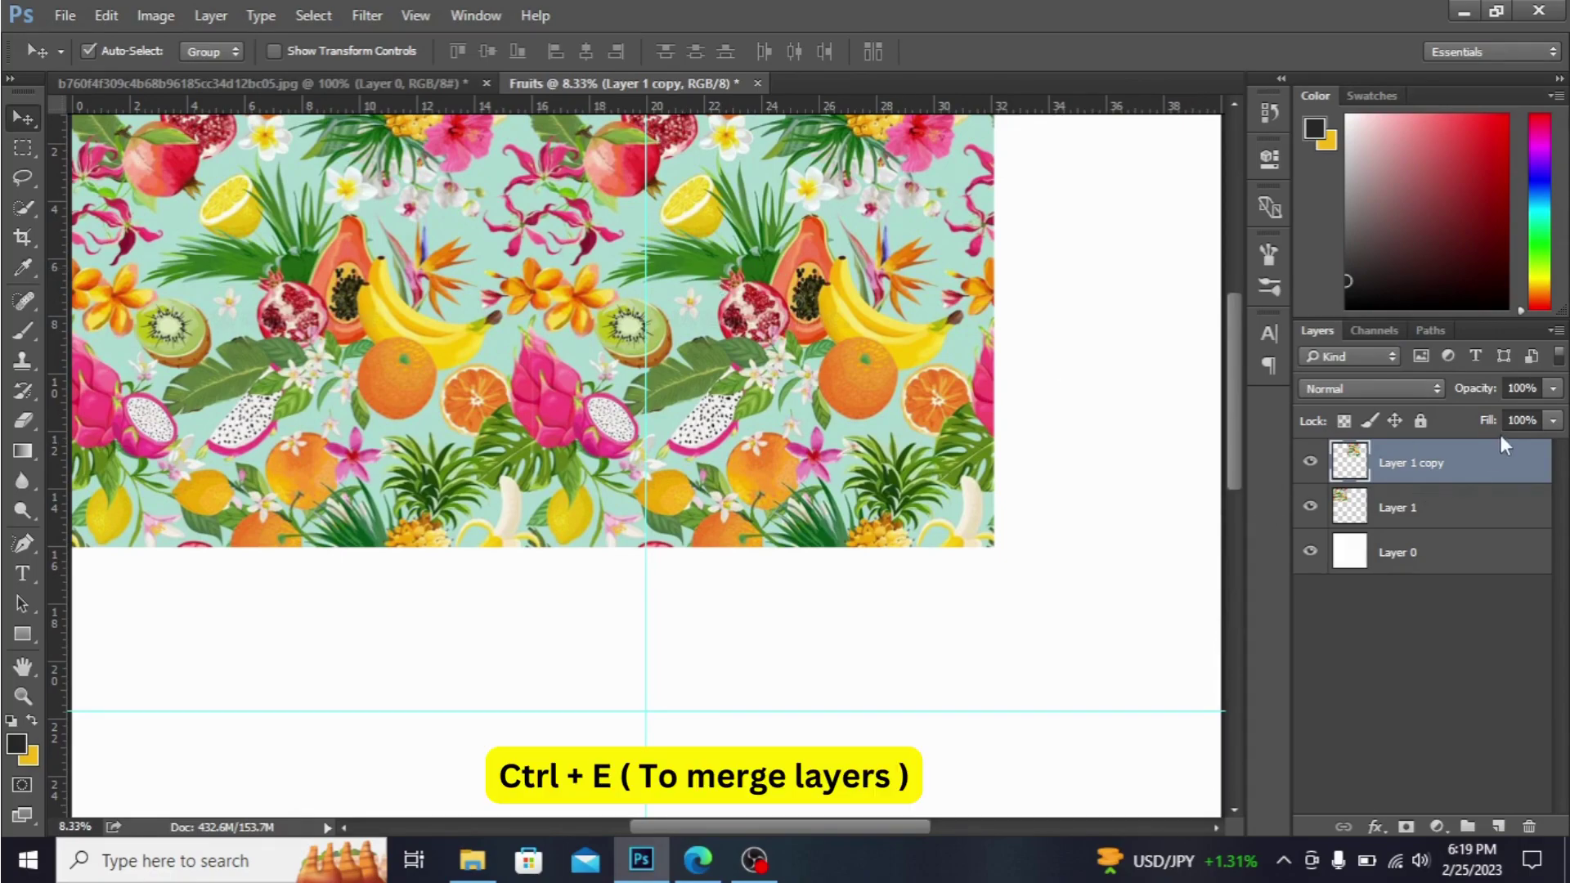
pyautogui.hotkey('ctrl', 'e')
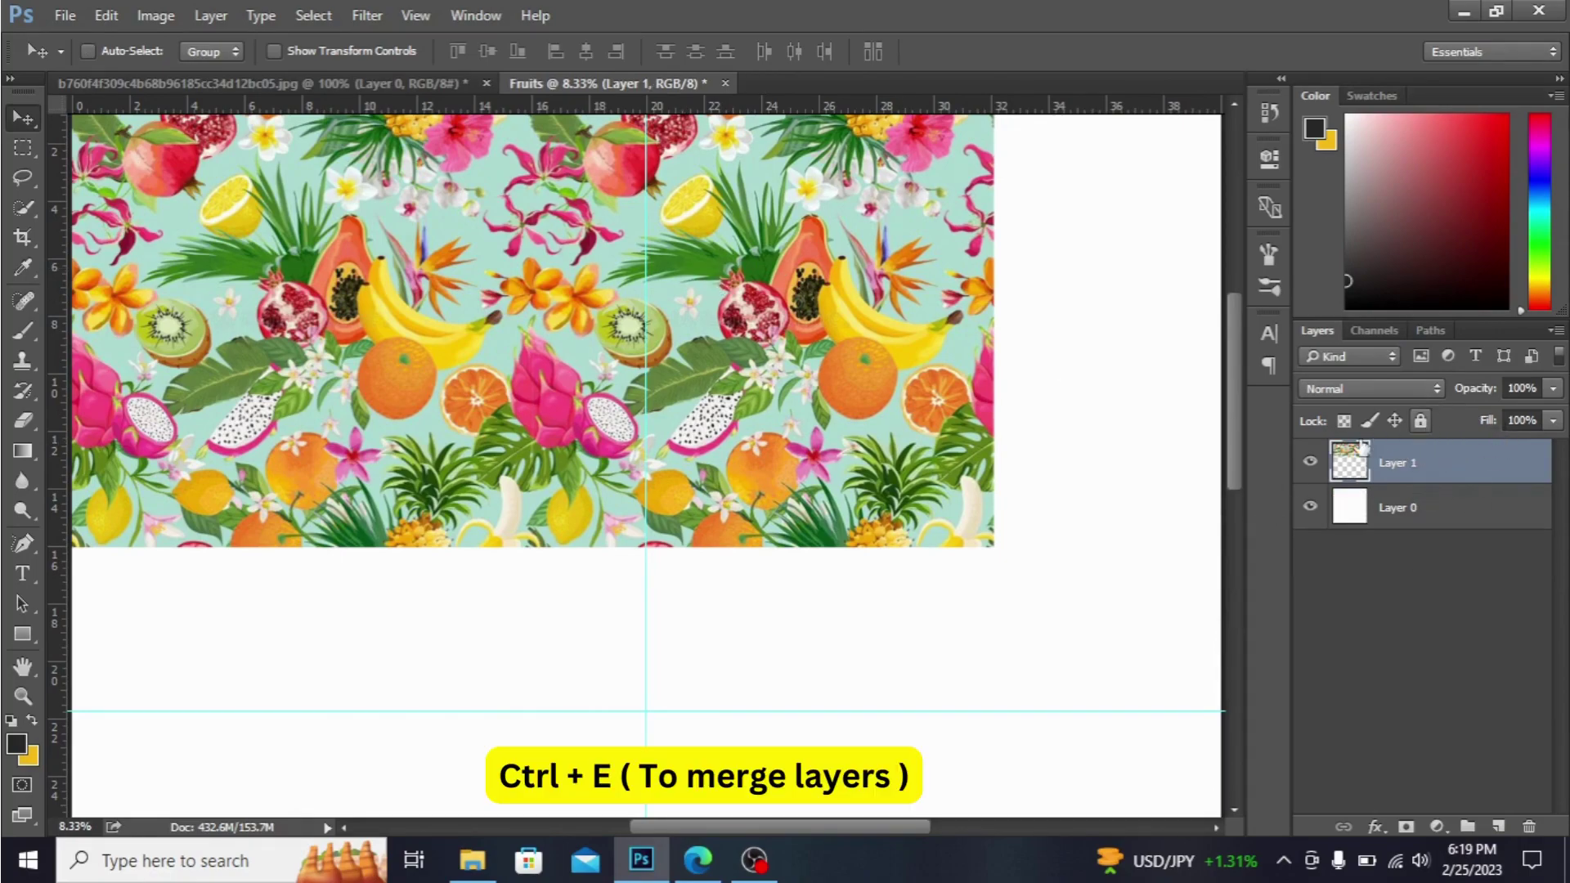
# - Duplicate the fruit strip below the original, align it, and merge it into the pattern
pyautogui.hotkey('ctrl', '-')
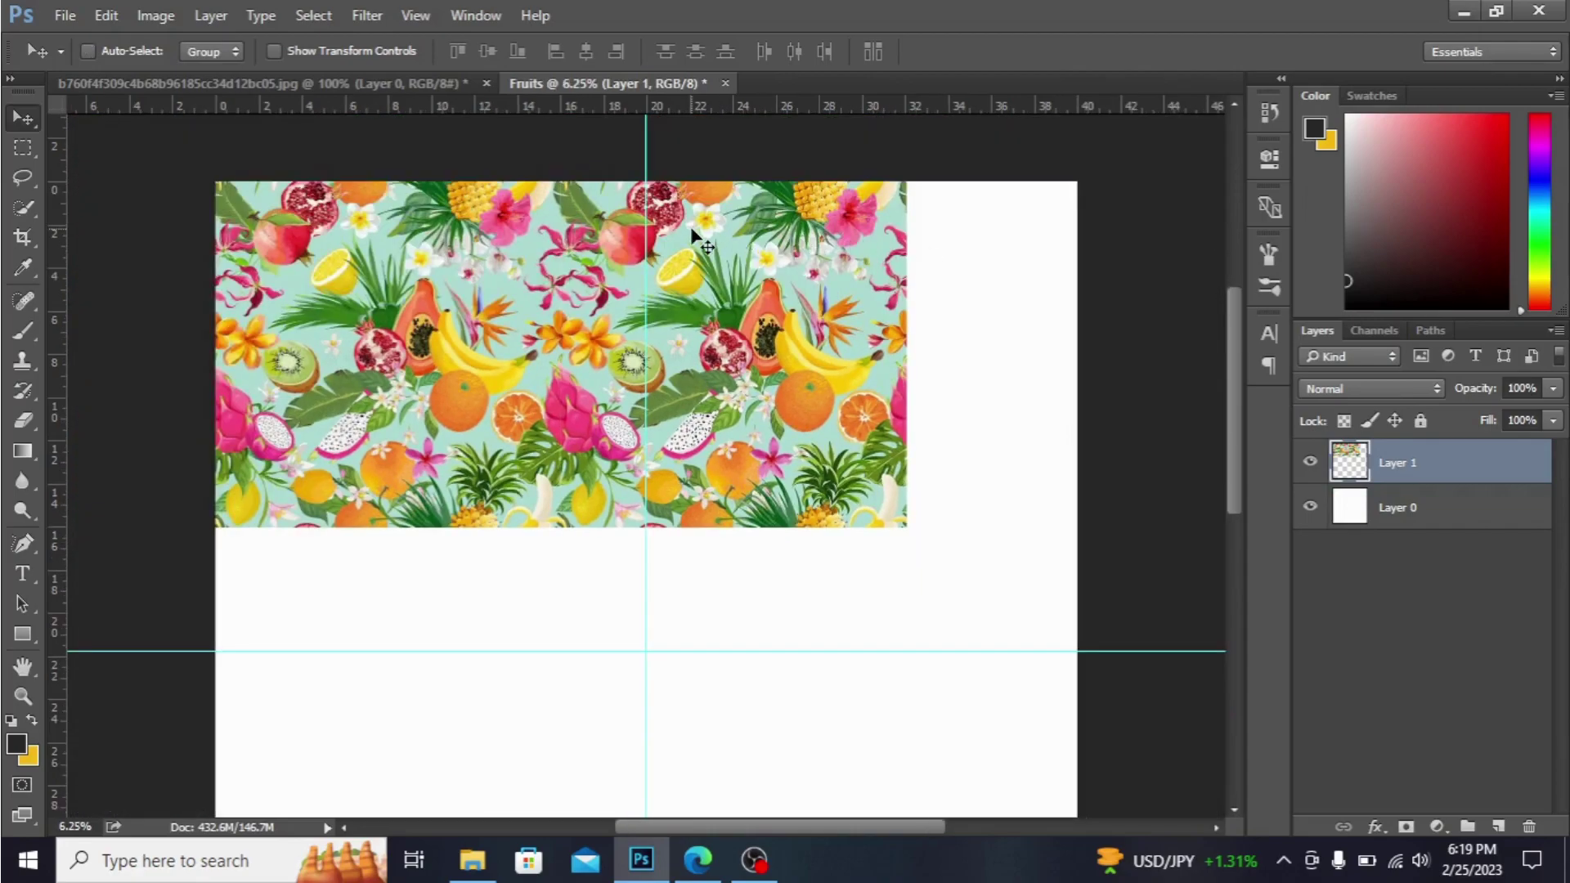
pyautogui.moveTo(692, 231); pyautogui.dragTo(684, 589)
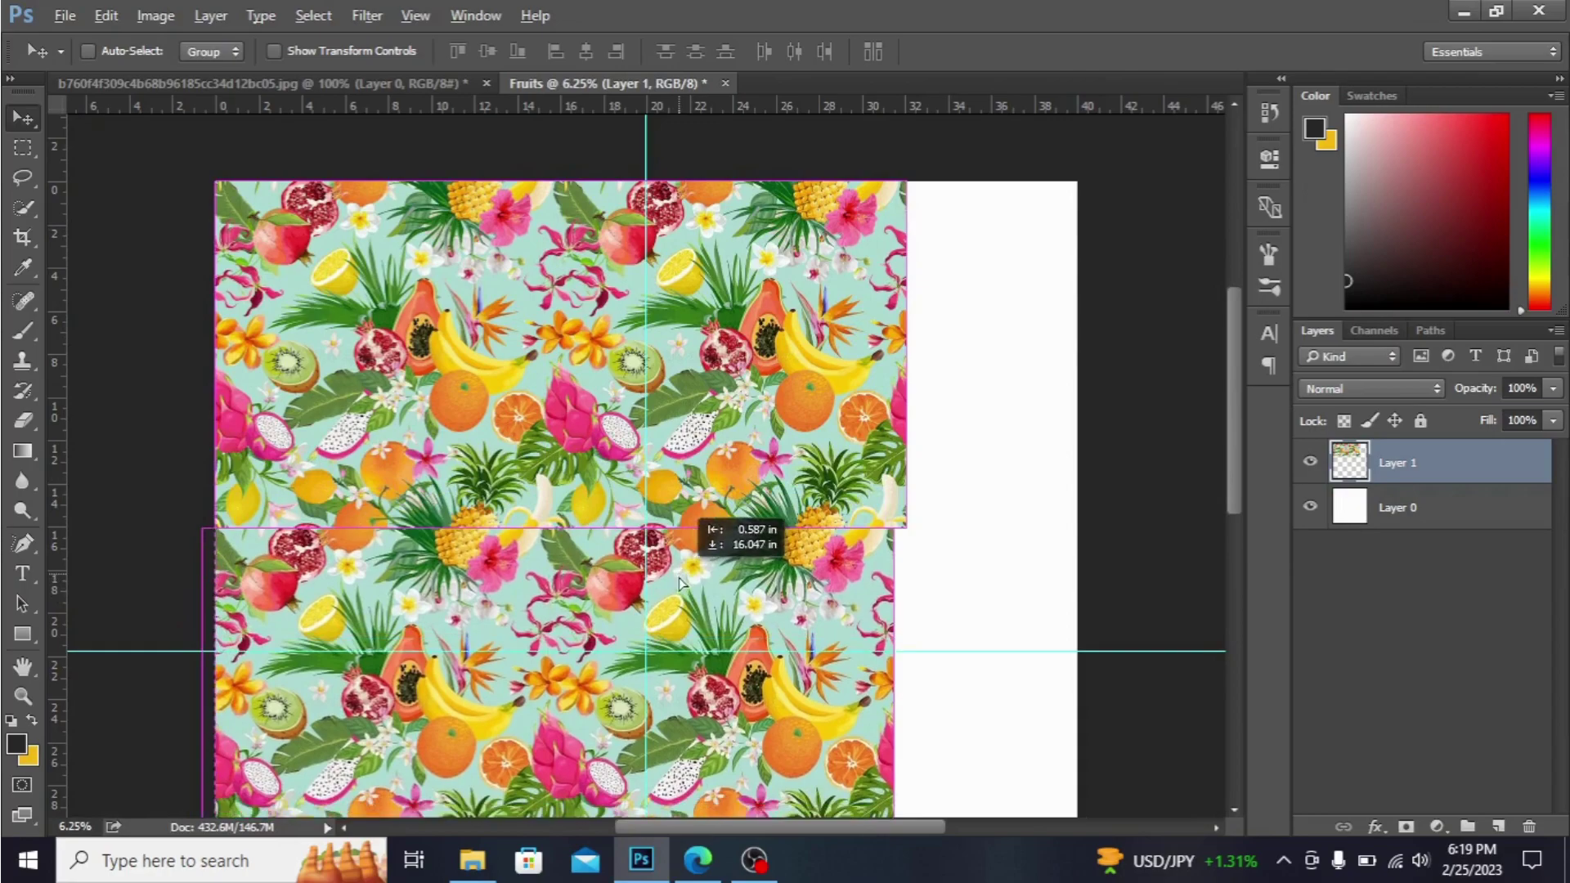
pyautogui.moveTo(684, 589); pyautogui.dragTo(701, 591)
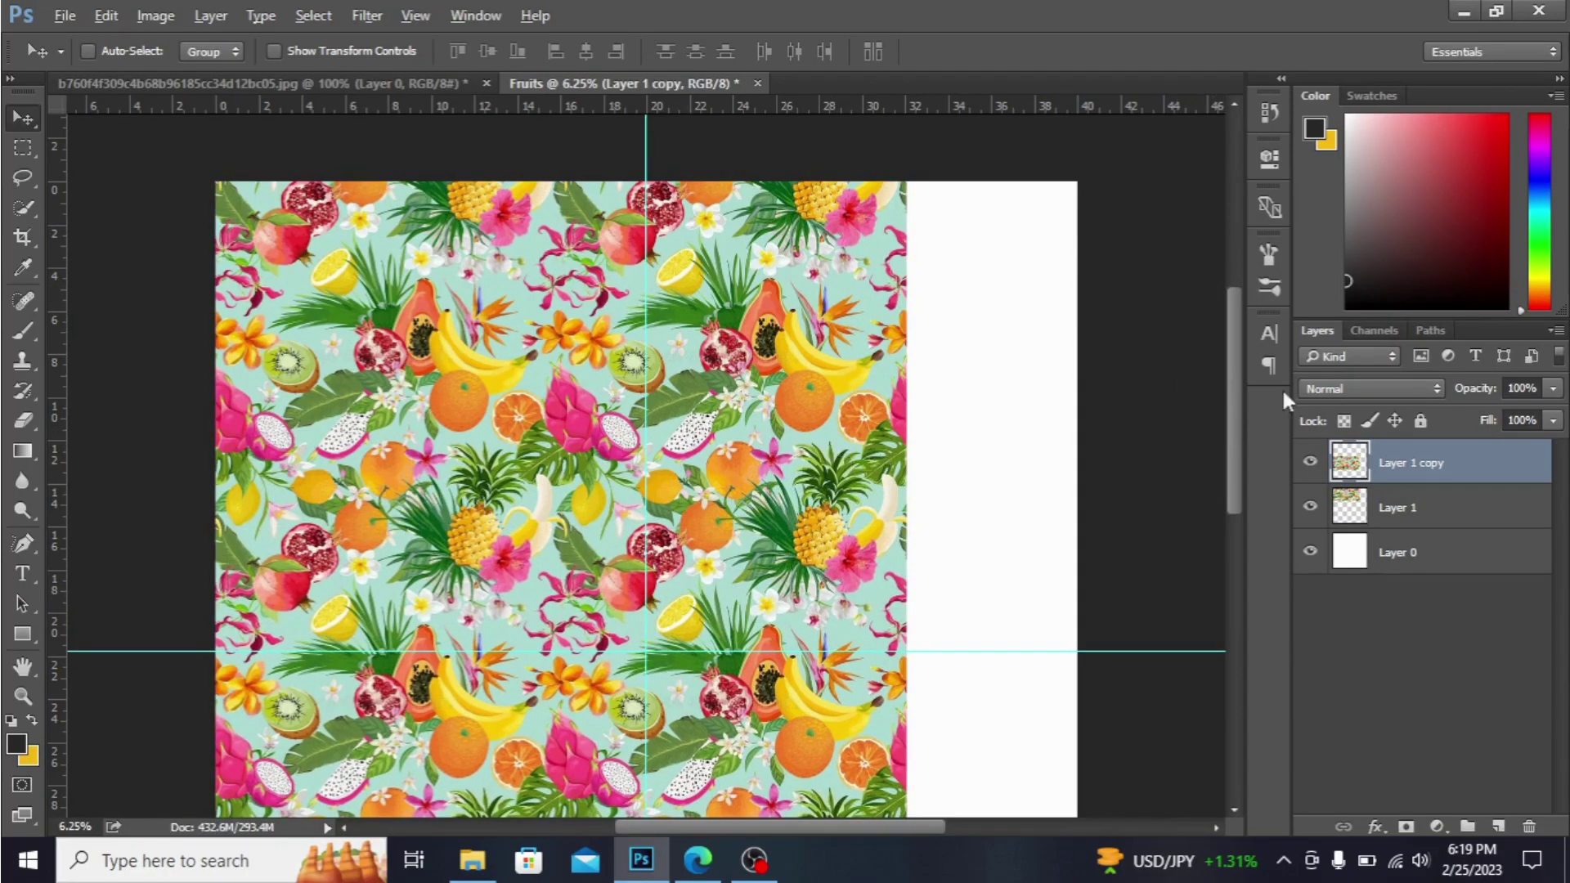
pyautogui.moveTo(1231, 382); pyautogui.dragTo(1229, 404)
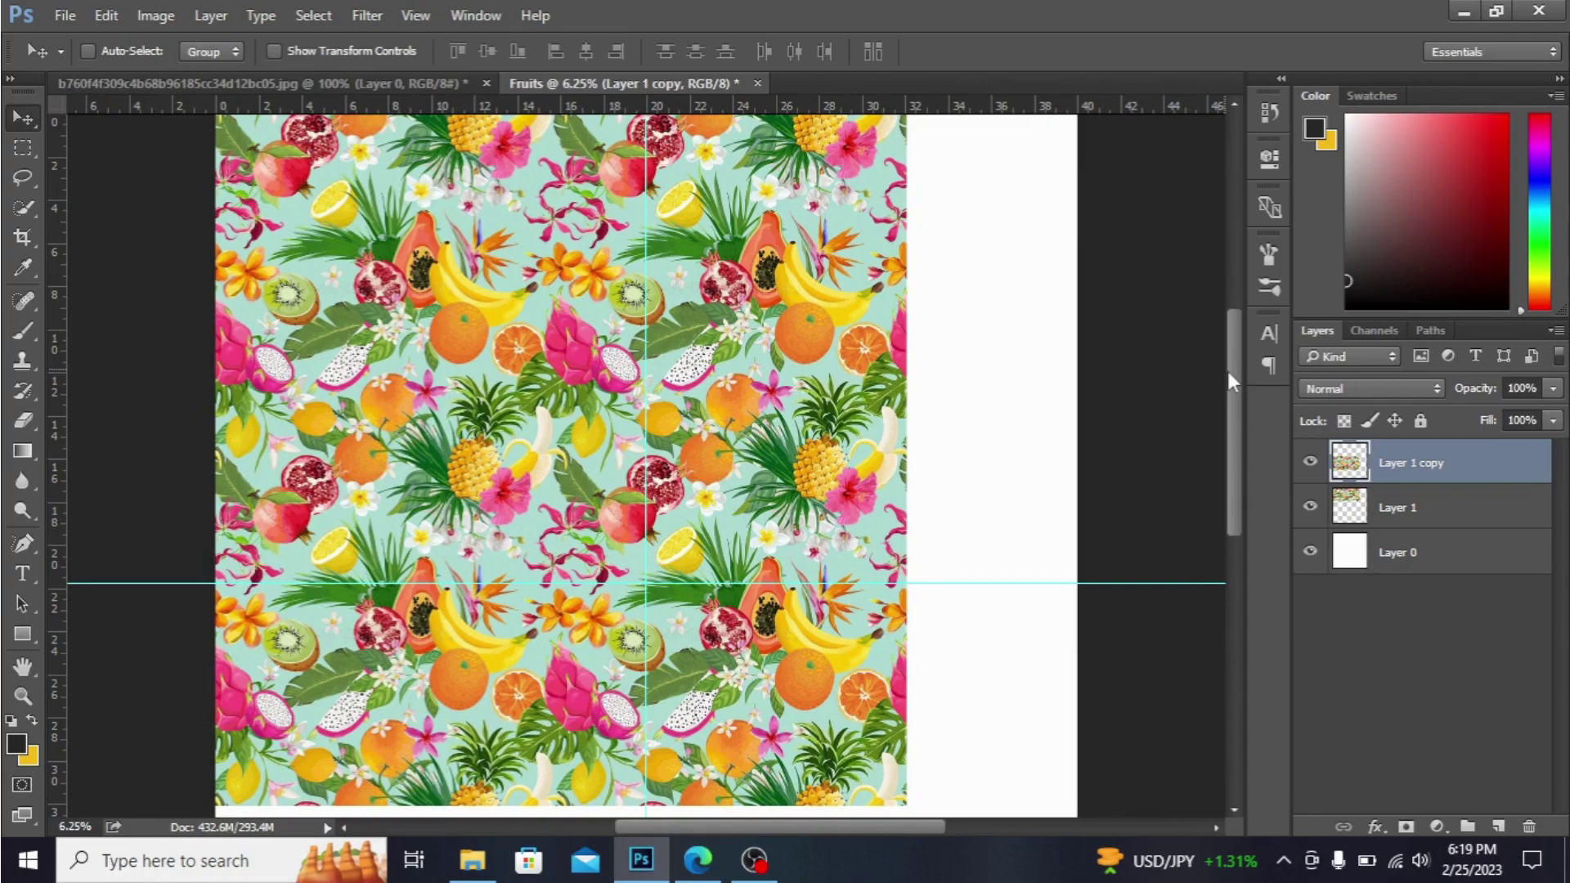
pyautogui.moveTo(771, 616)
pyautogui.mouseDown()
pyautogui.moveTo(770, 642)
pyautogui.moveTo(769, 619)
pyautogui.mouseUp()
pyautogui.moveTo(1234, 347); pyautogui.dragTo(1238, 364)
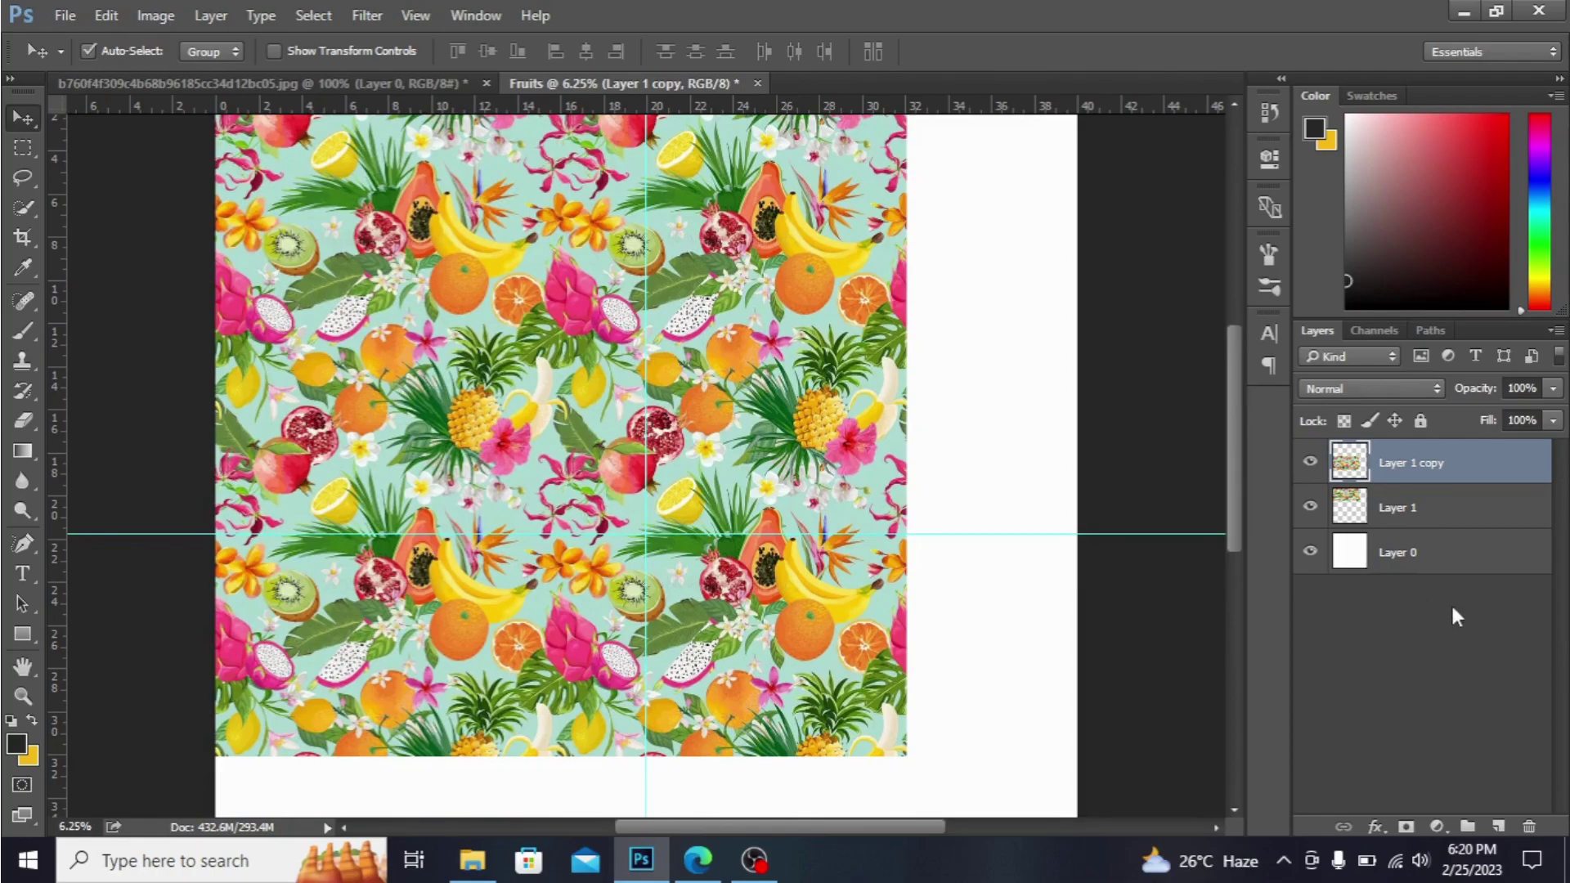
pyautogui.hotkey('ctrl', 'e')
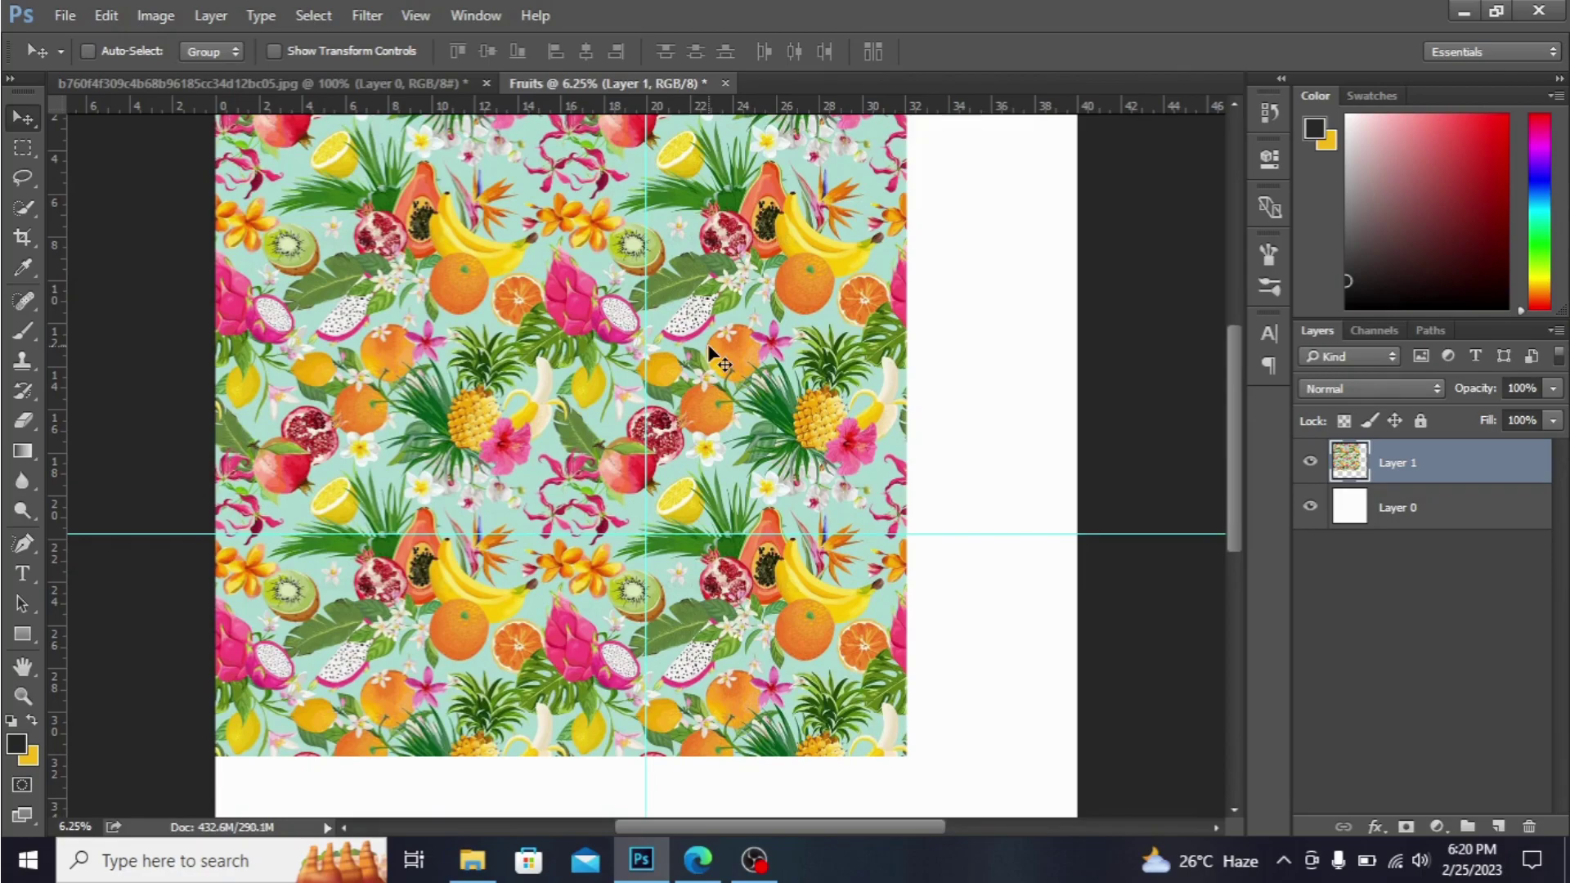
# - Copy the pattern block to the right, align its motifs to the original, and merge down
pyautogui.moveTo(488, 294); pyautogui.dragTo(993, 334)
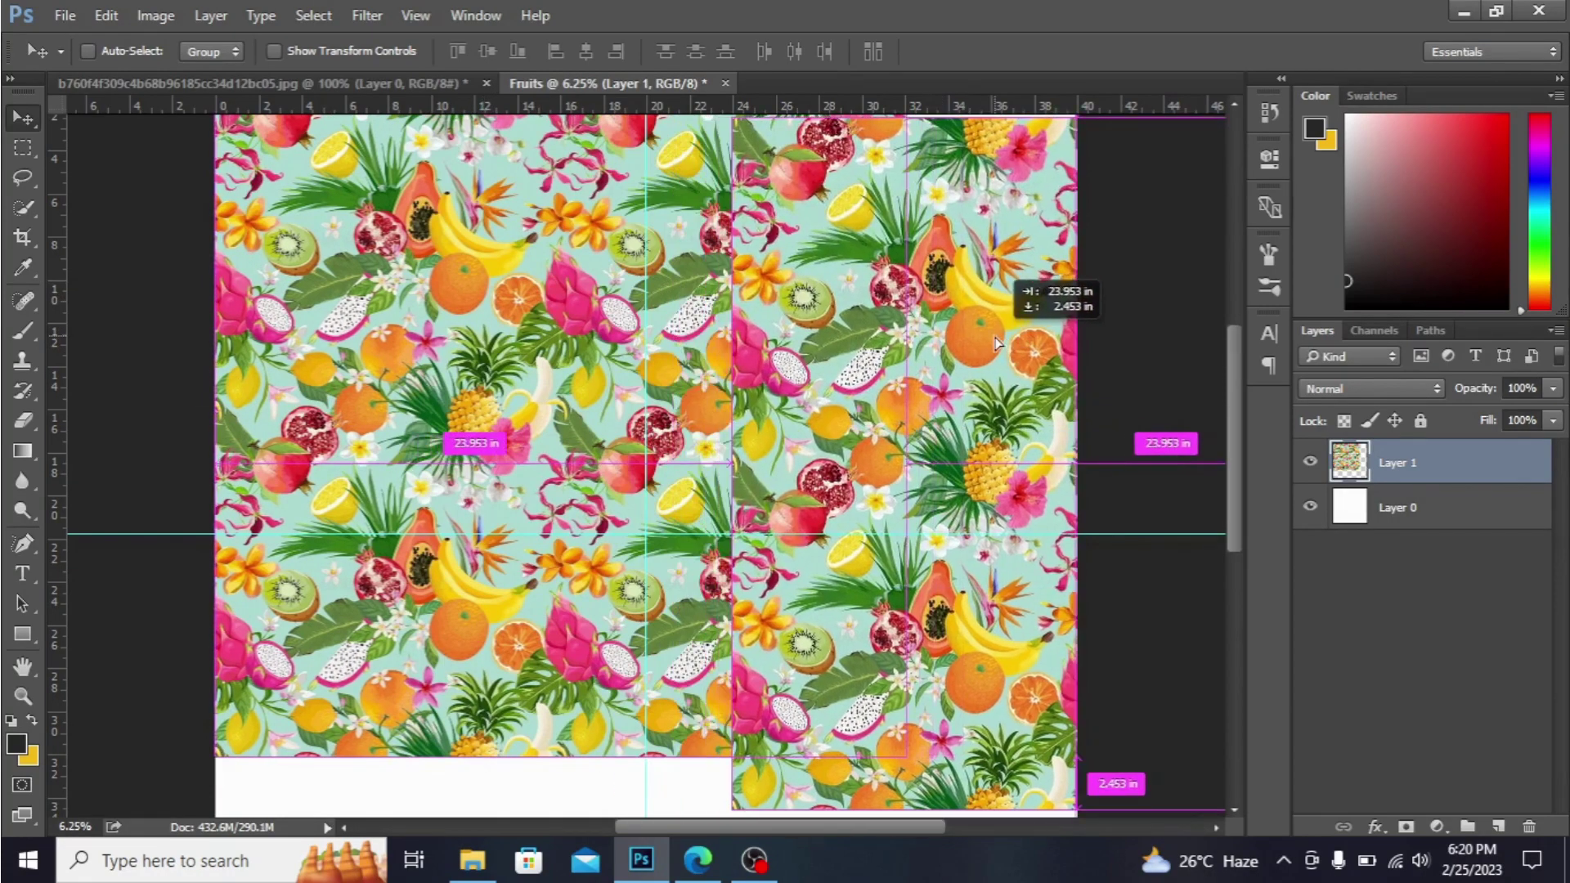
pyautogui.moveTo(838, 271); pyautogui.dragTo(1042, 259)
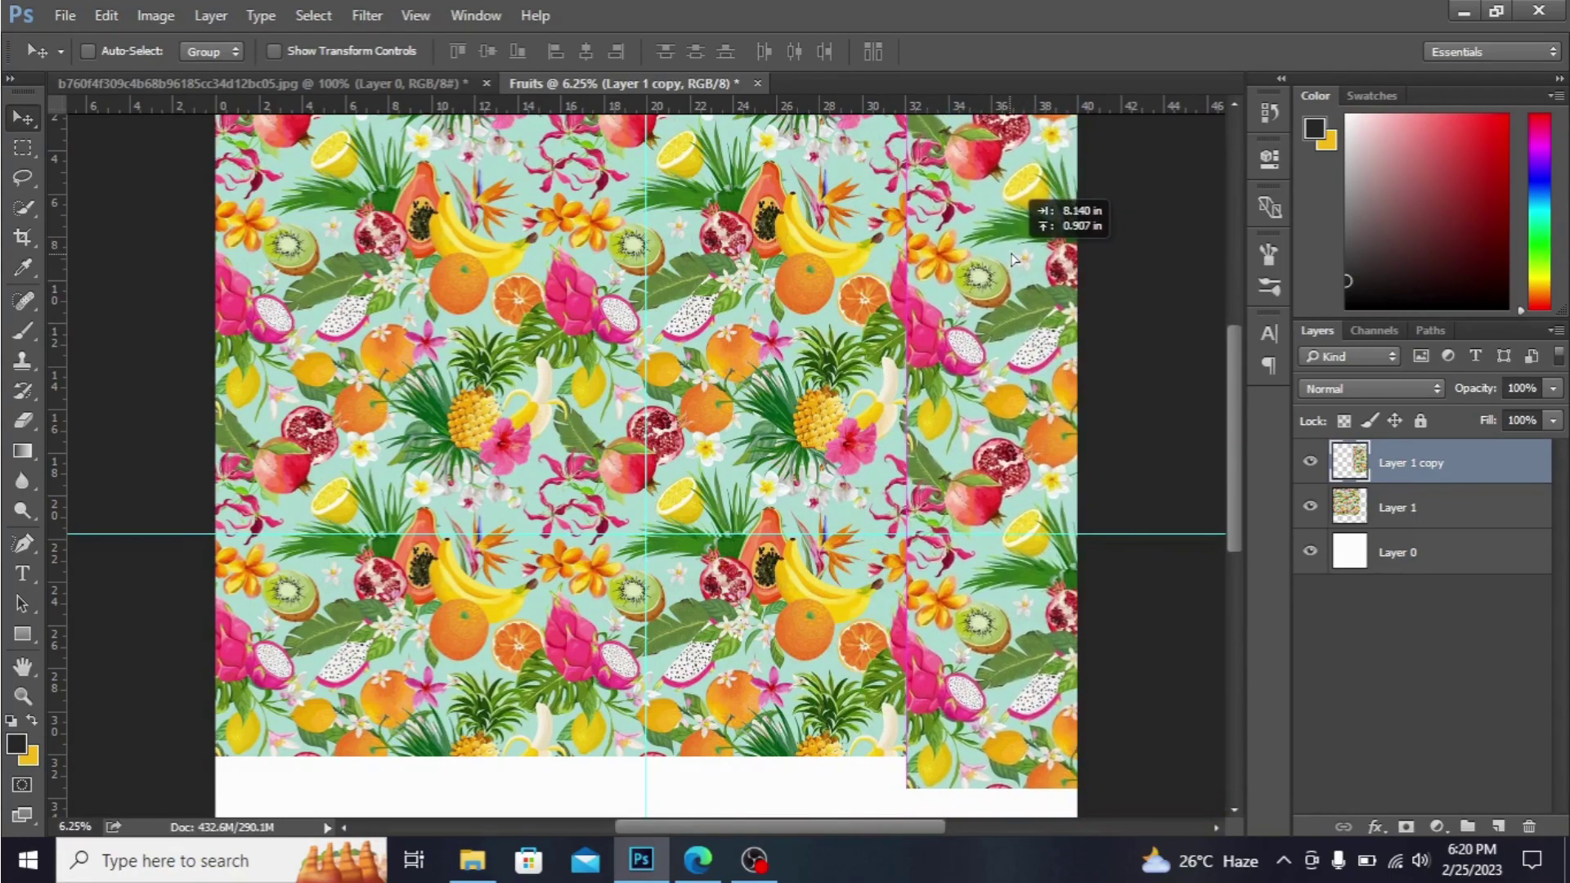
pyautogui.moveTo(1042, 258); pyautogui.dragTo(1007, 227)
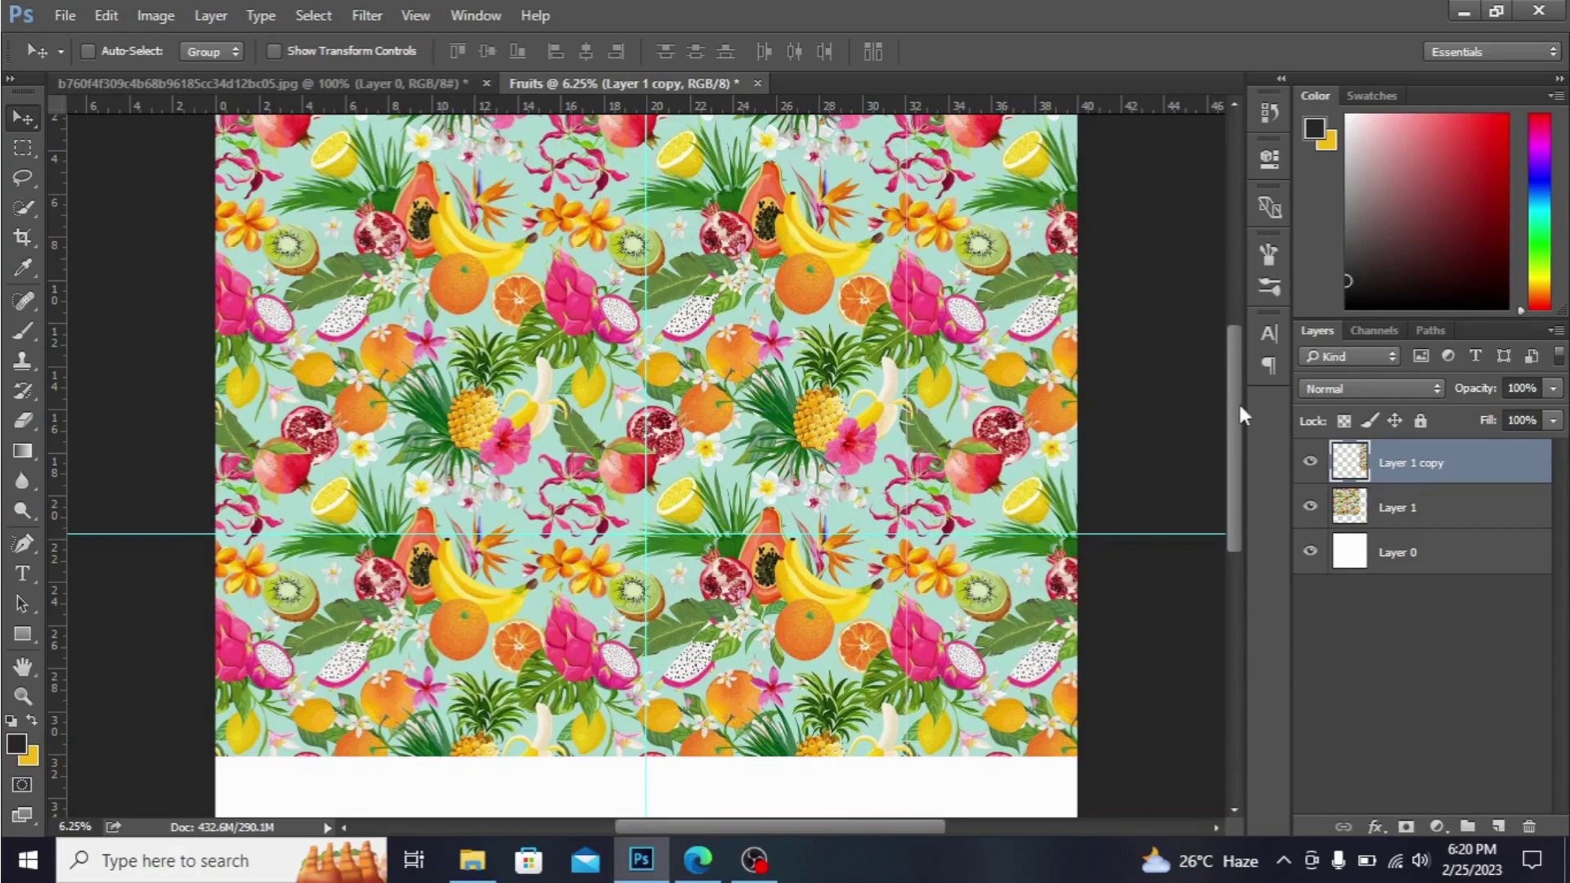
pyautogui.moveTo(1237, 402); pyautogui.dragTo(1235, 371)
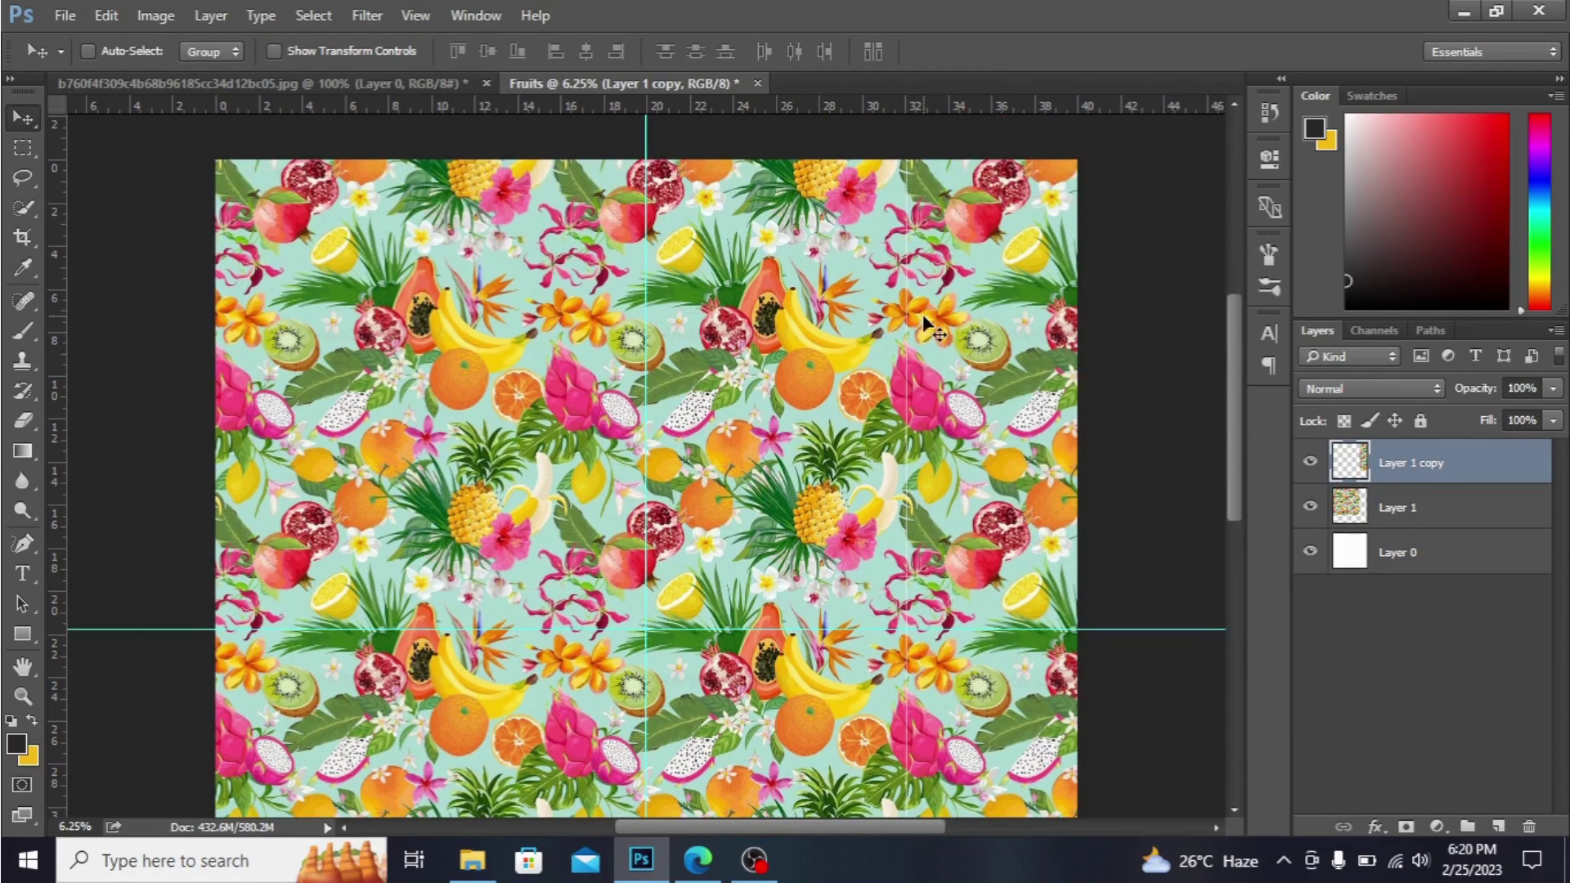
pyautogui.moveTo(922, 315); pyautogui.dragTo(978, 312)
pyautogui.moveTo(1234, 353); pyautogui.dragTo(1245, 443)
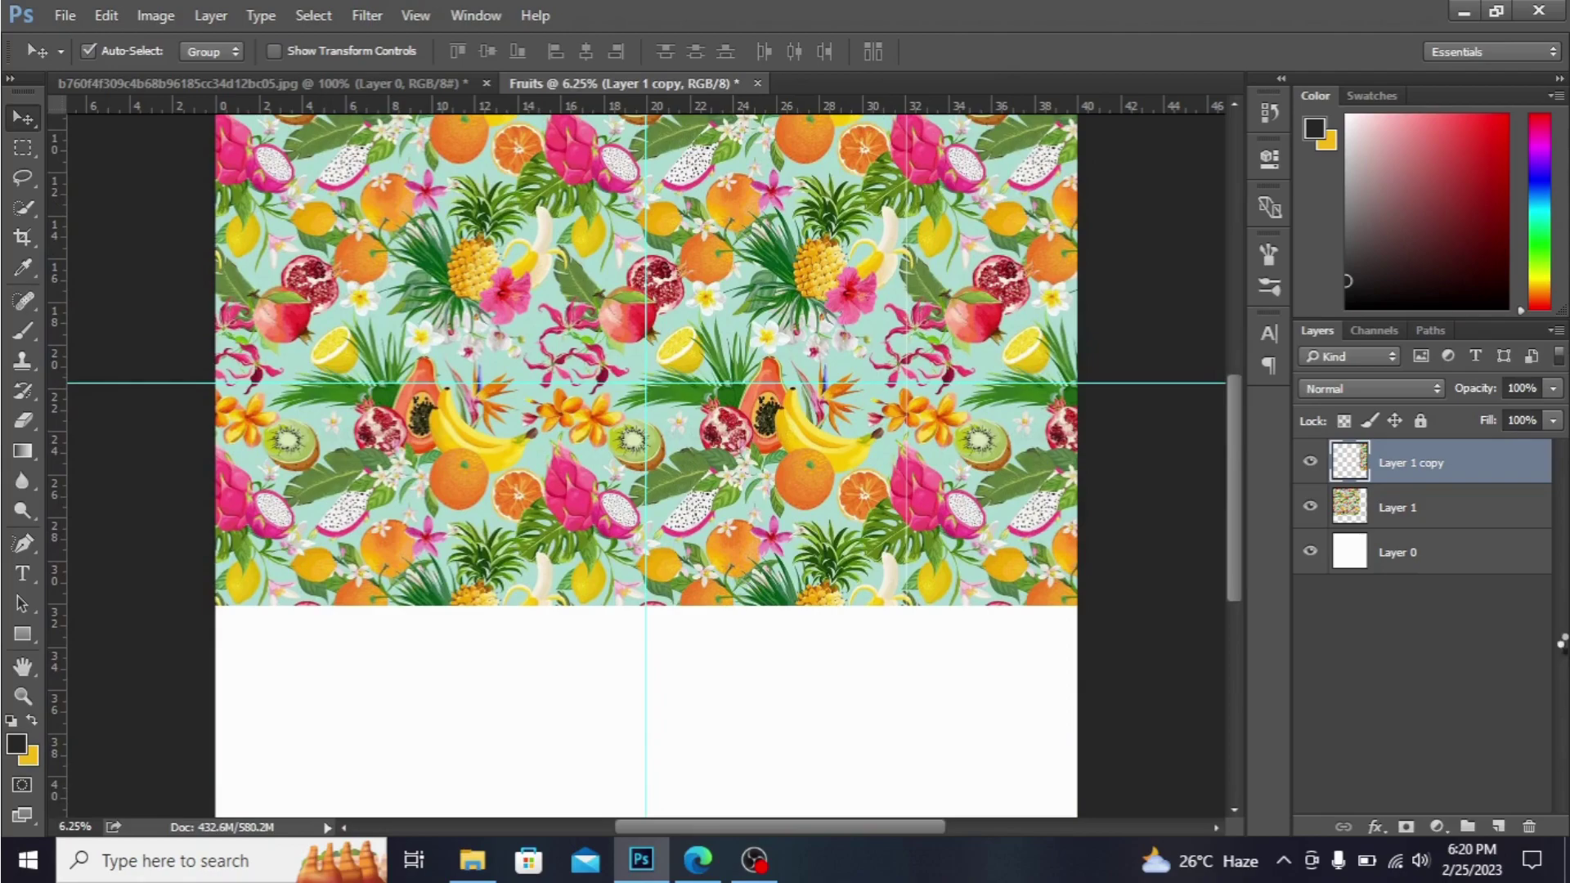
pyautogui.hotkey('ctrl', 'e')
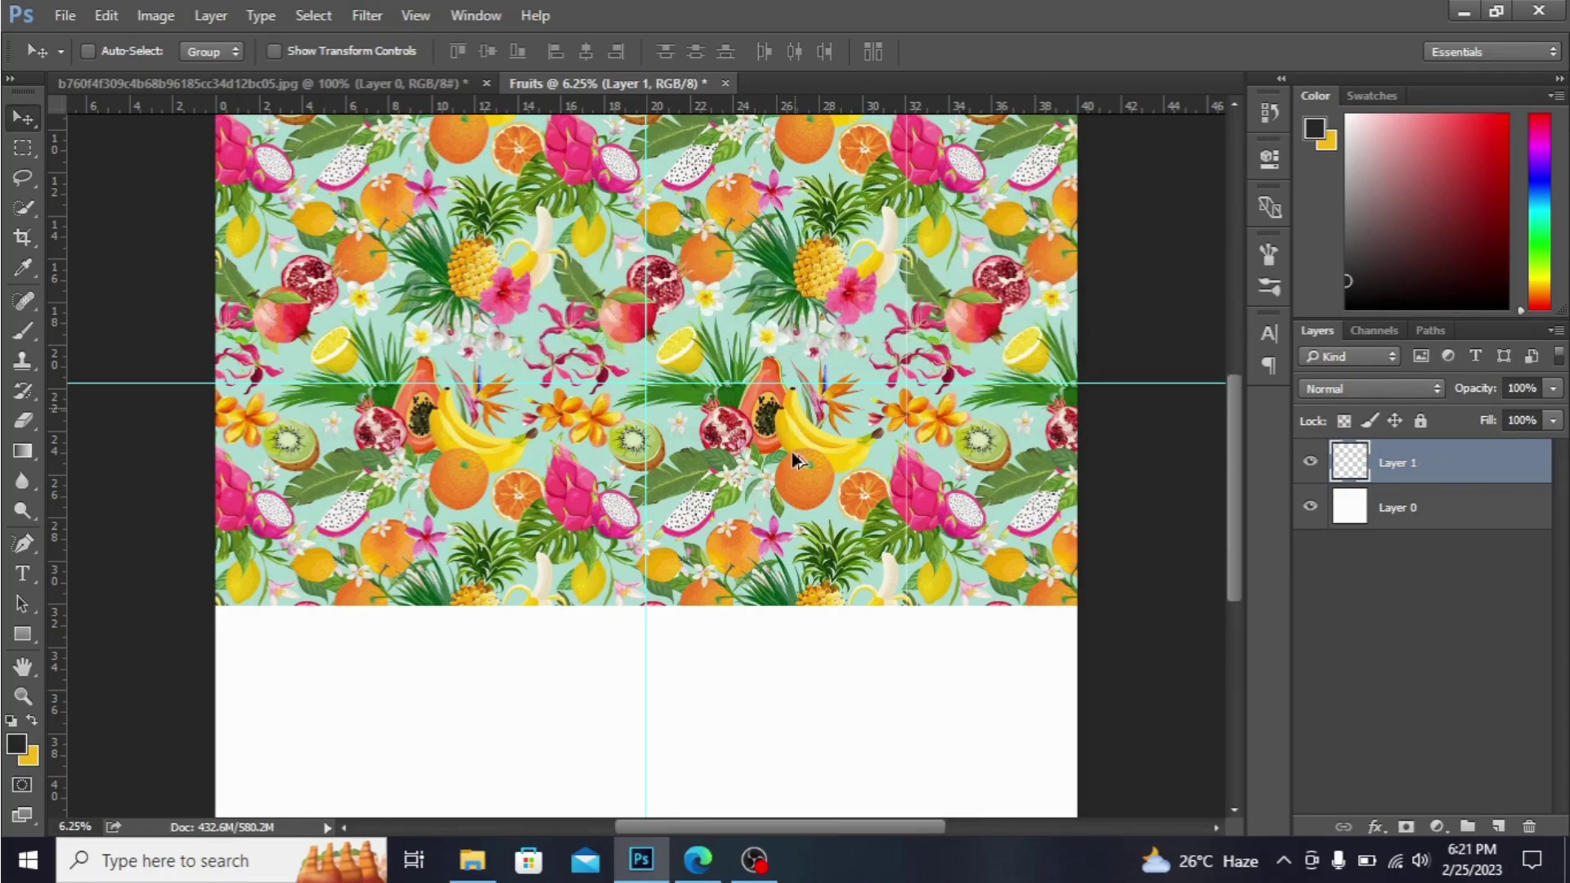
# - Alt-drag a pattern copy down to fill the bottom of the canvas, then zoom out
pyautogui.moveTo(794, 457); pyautogui.dragTo(806, 659)
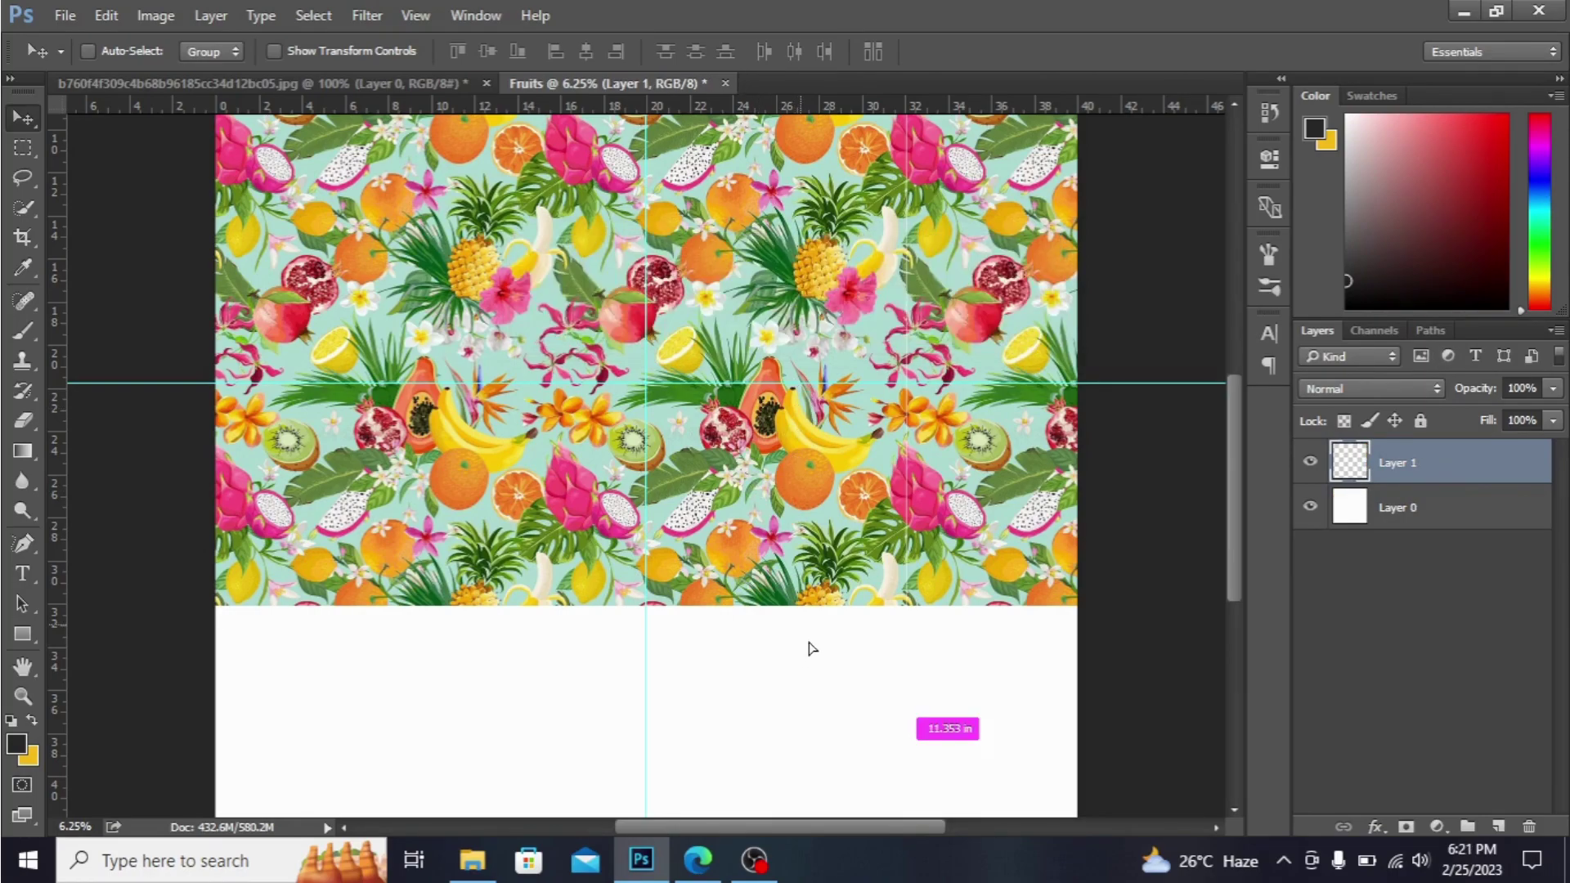
pyautogui.moveTo(771, 382)
pyautogui.mouseDown()
pyautogui.moveTo(695, 683)
pyautogui.moveTo(667, 674)
pyautogui.mouseUp()
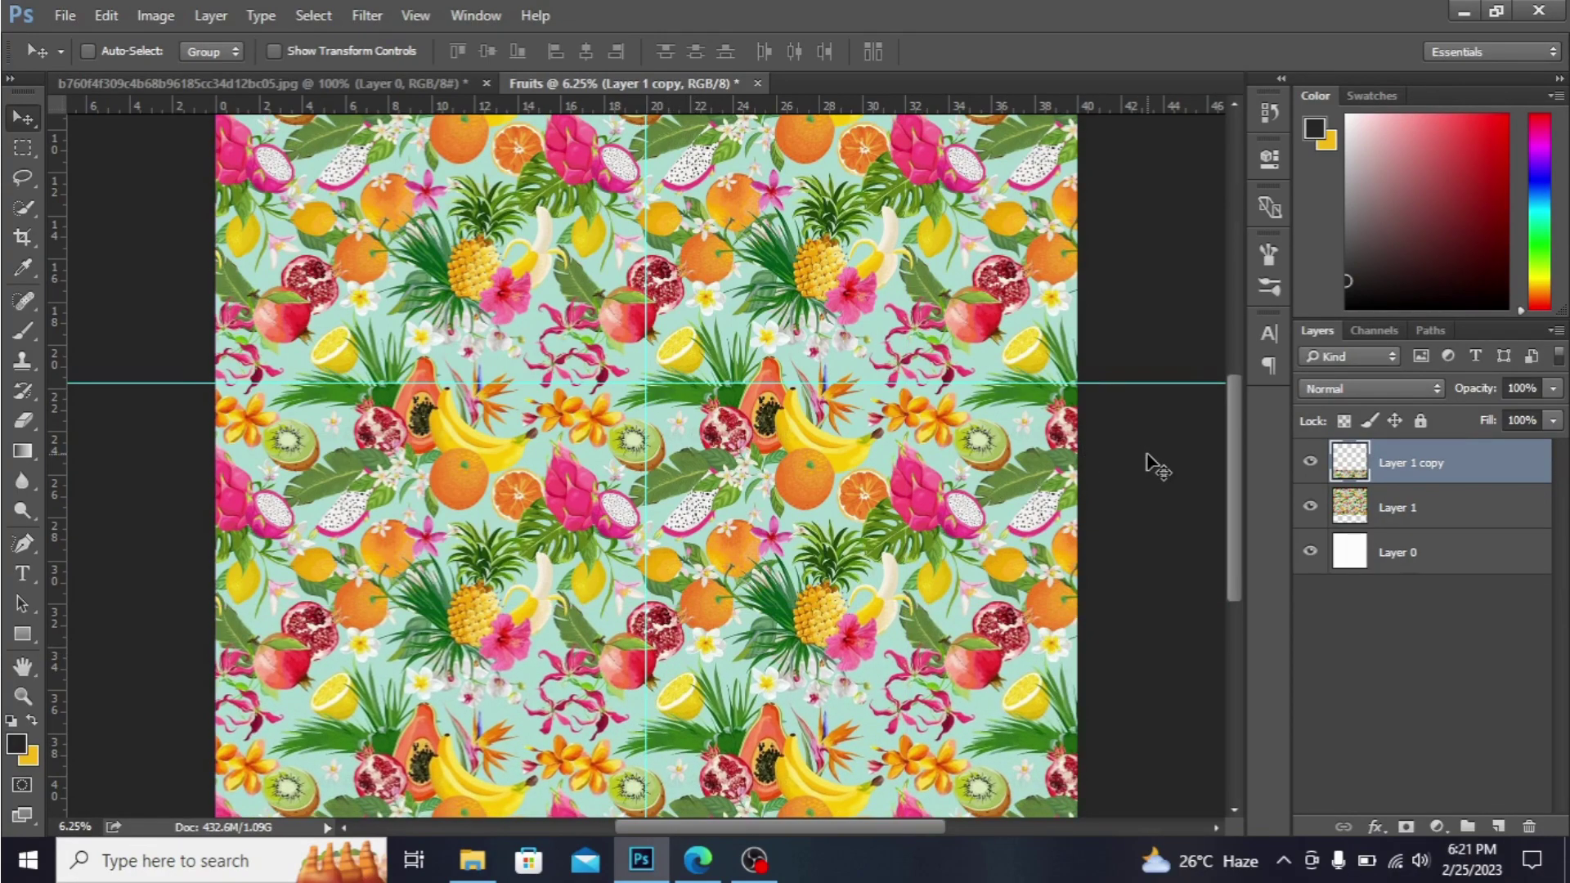
pyautogui.hotkey('ctrl', '-')
pyautogui.hotkey('ctrl', '-')
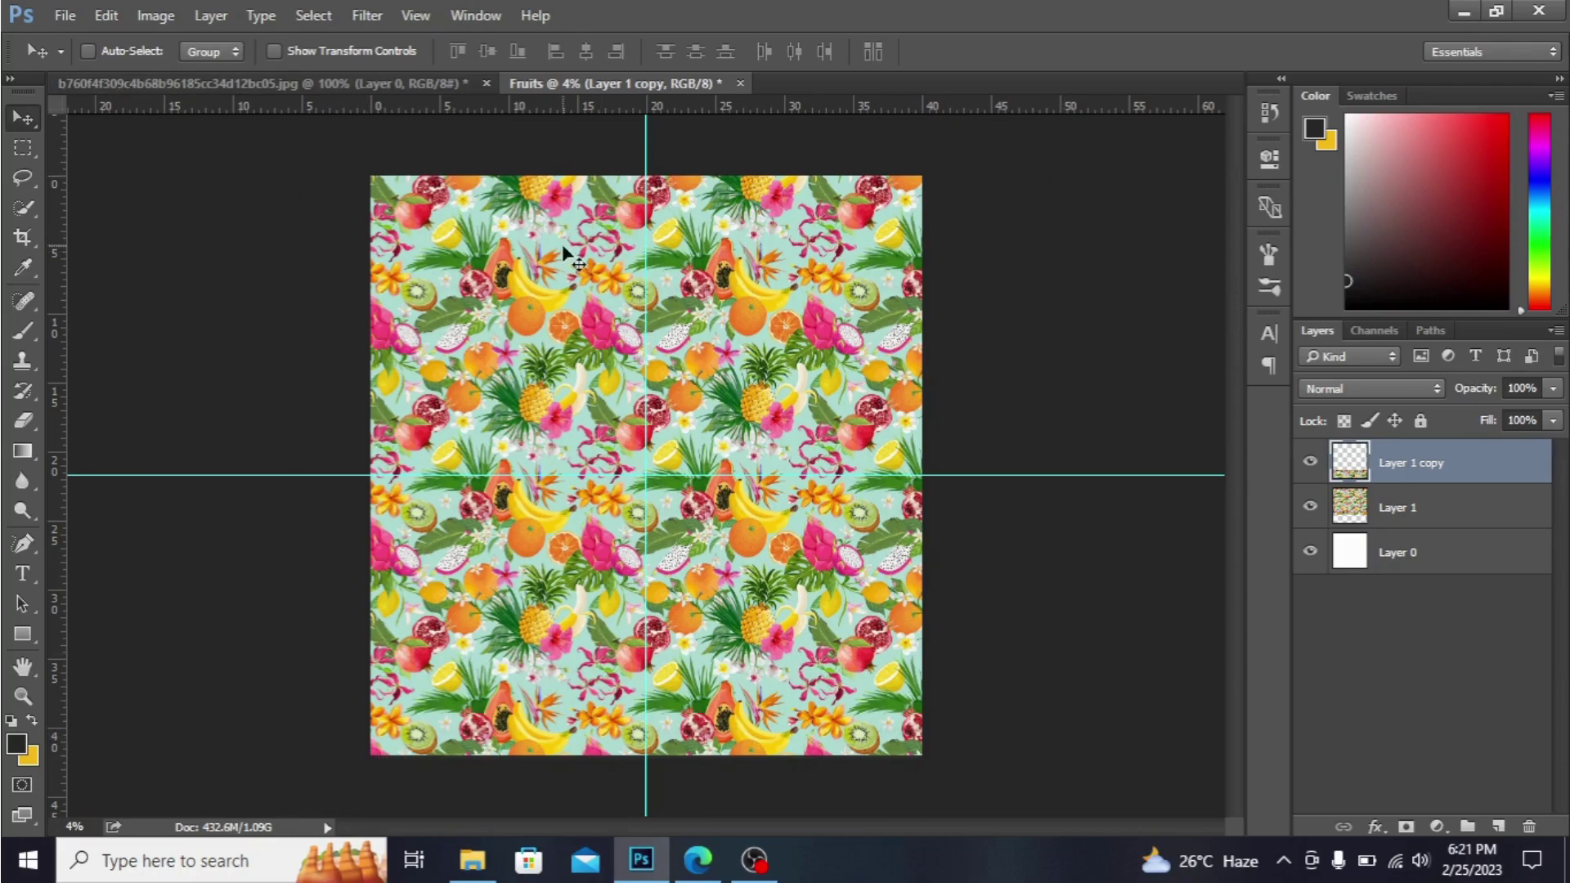
# - Bring the striped band layer from the source fruit image into the Fruits canvas
pyautogui.click(273, 89)
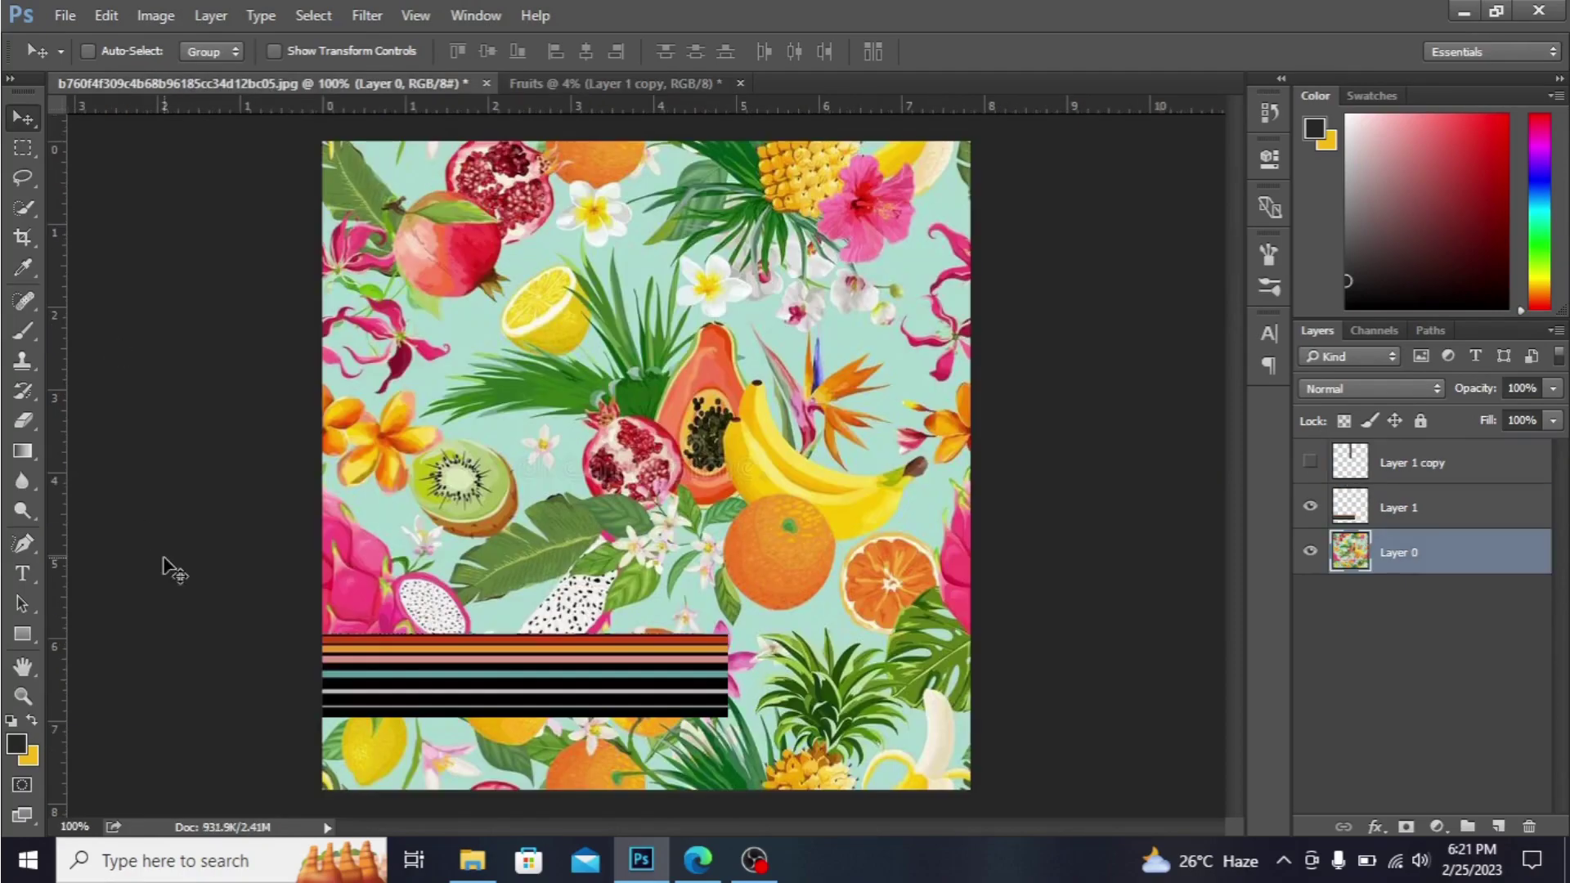
pyautogui.click(1494, 515)
pyautogui.moveTo(471, 666)
pyautogui.mouseDown()
pyautogui.moveTo(609, 84)
pyautogui.moveTo(672, 466)
pyautogui.mouseUp()
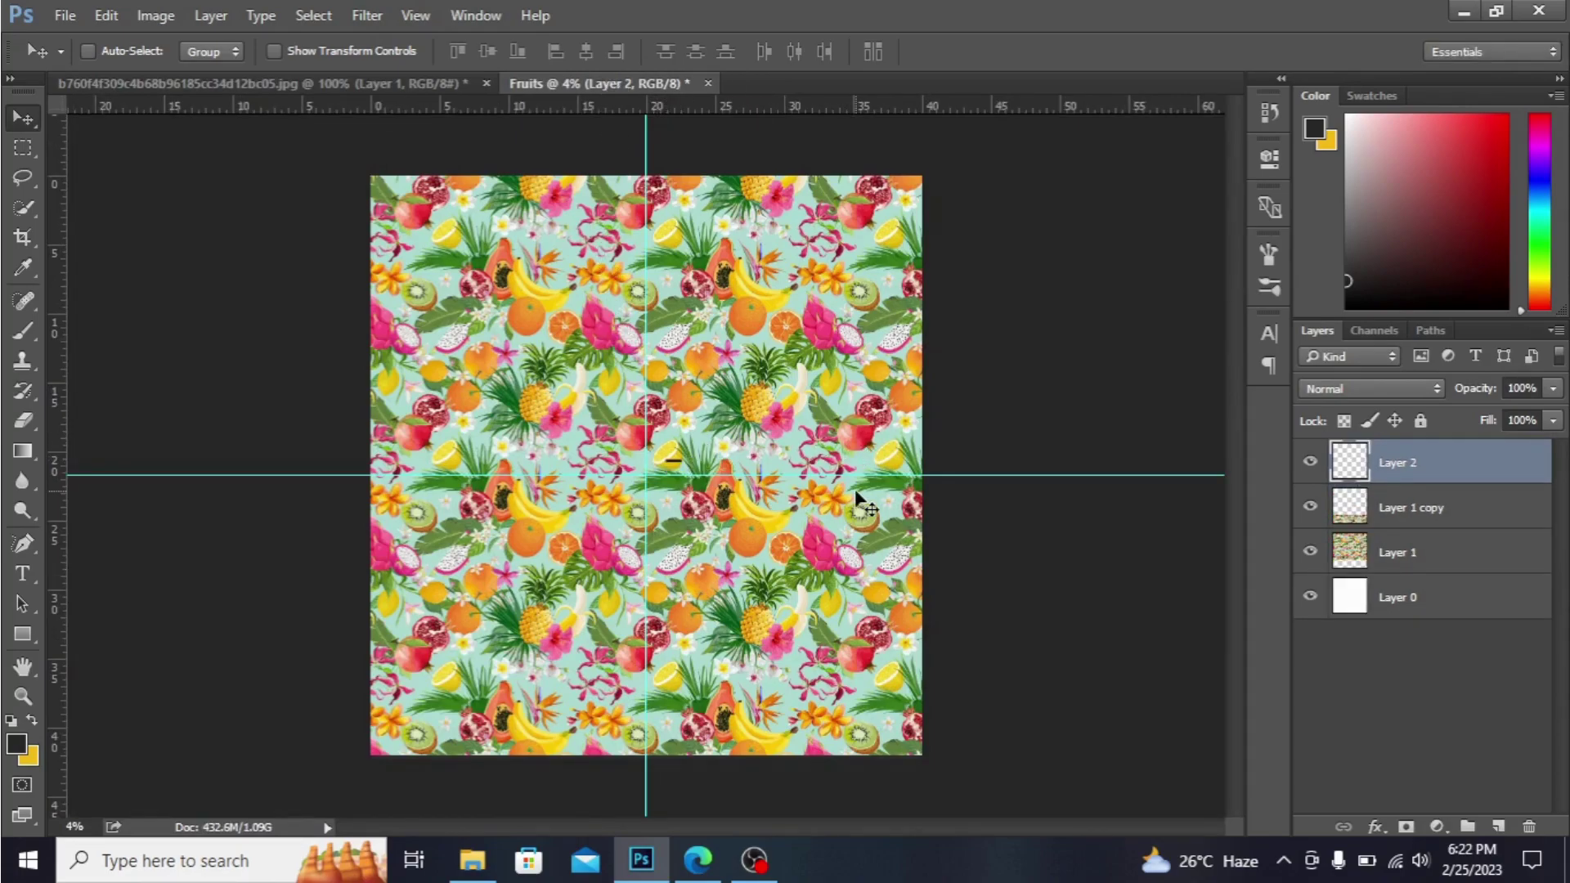
# - Enlarge the stripes into a wide bar and move it to the canvas bottom-left
pyautogui.press('ctrl')
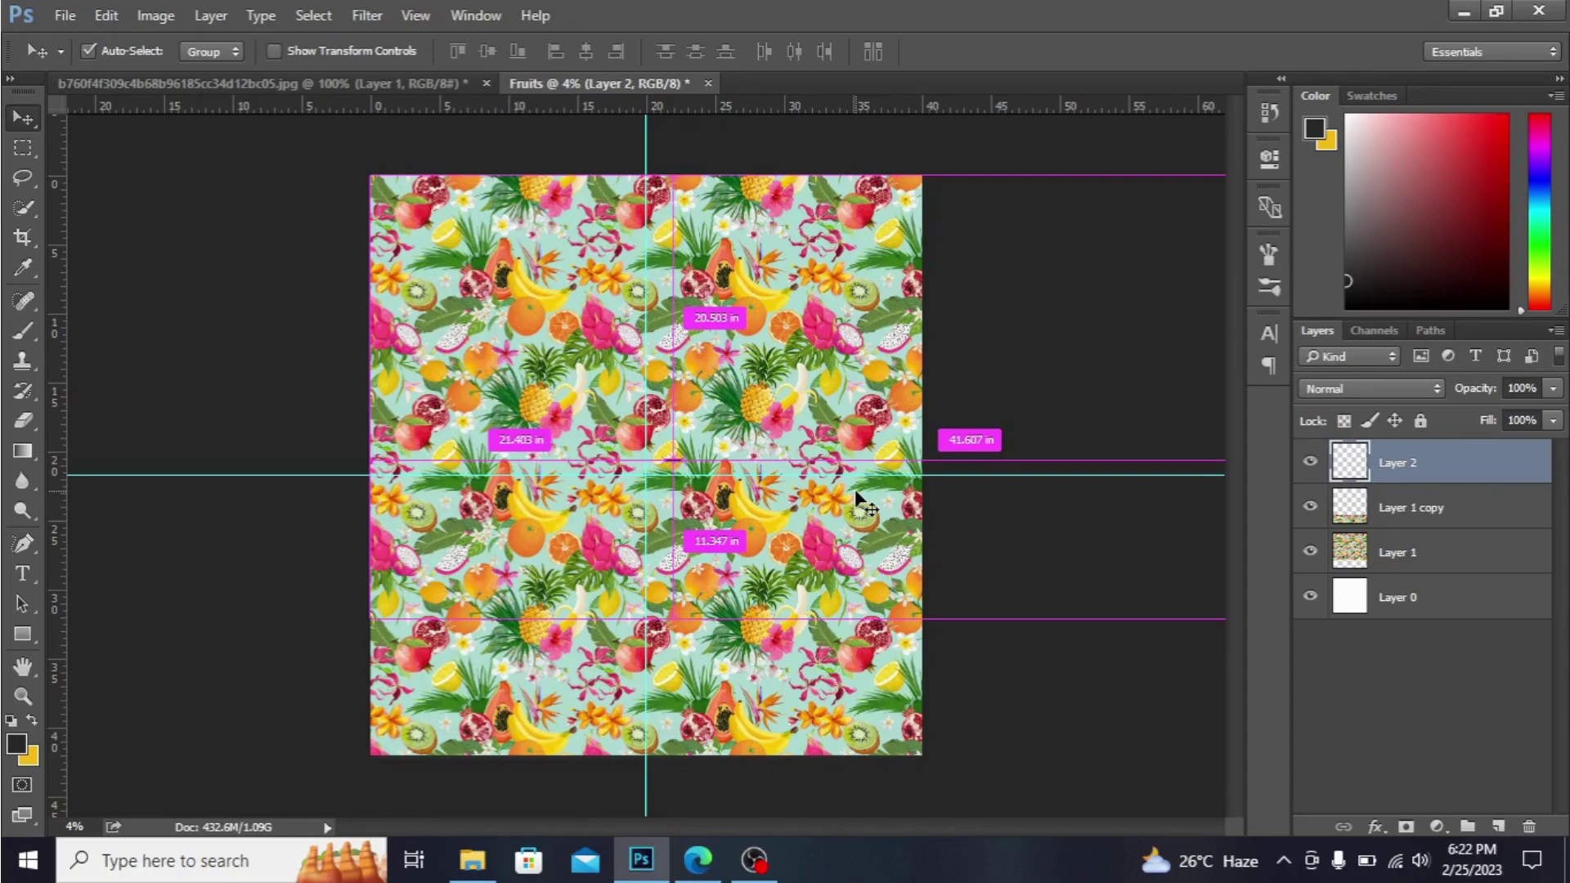
pyautogui.hotkey('ctrl', 't')
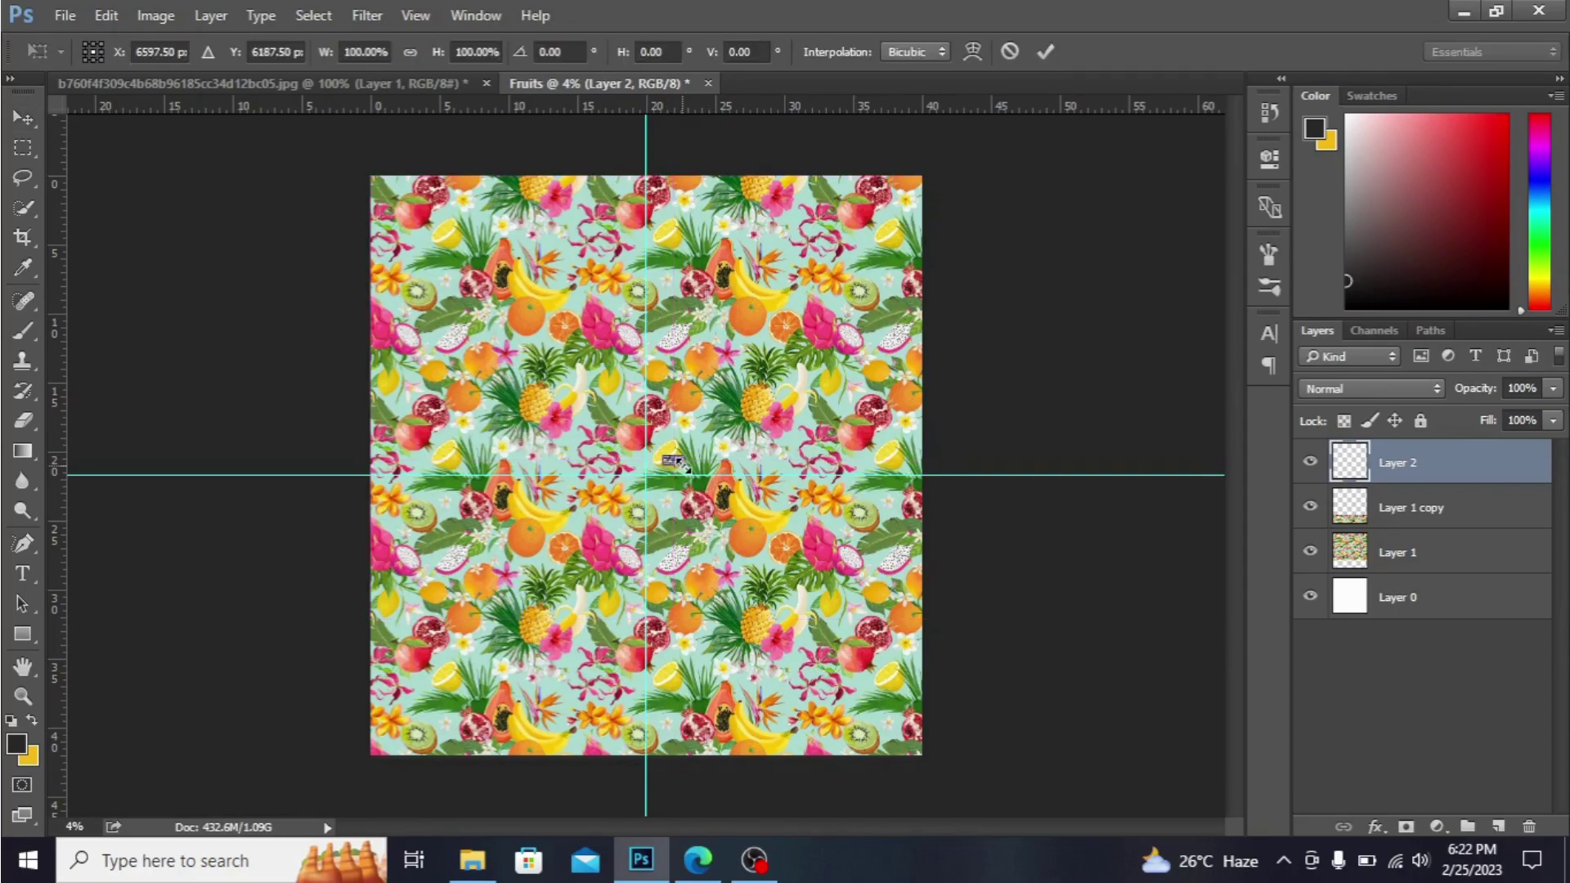
pyautogui.moveTo(674, 462); pyautogui.dragTo(855, 548)
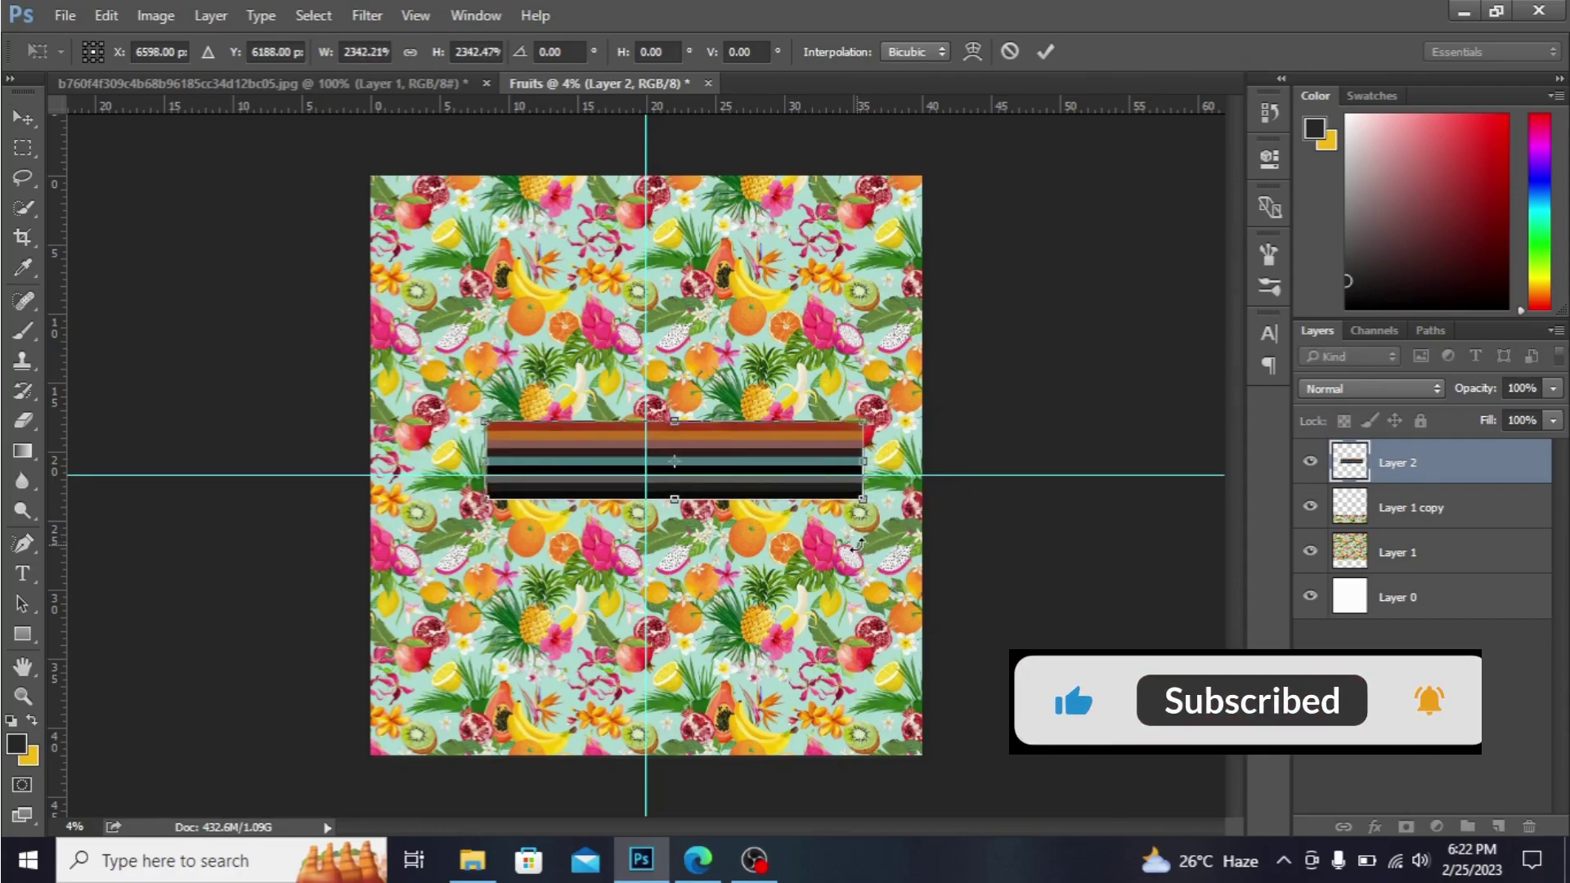
pyautogui.press('Return')
pyautogui.moveTo(799, 456)
pyautogui.mouseDown()
pyautogui.moveTo(640, 687)
pyautogui.moveTo(691, 712)
pyautogui.moveTo(676, 714)
pyautogui.mouseUp()
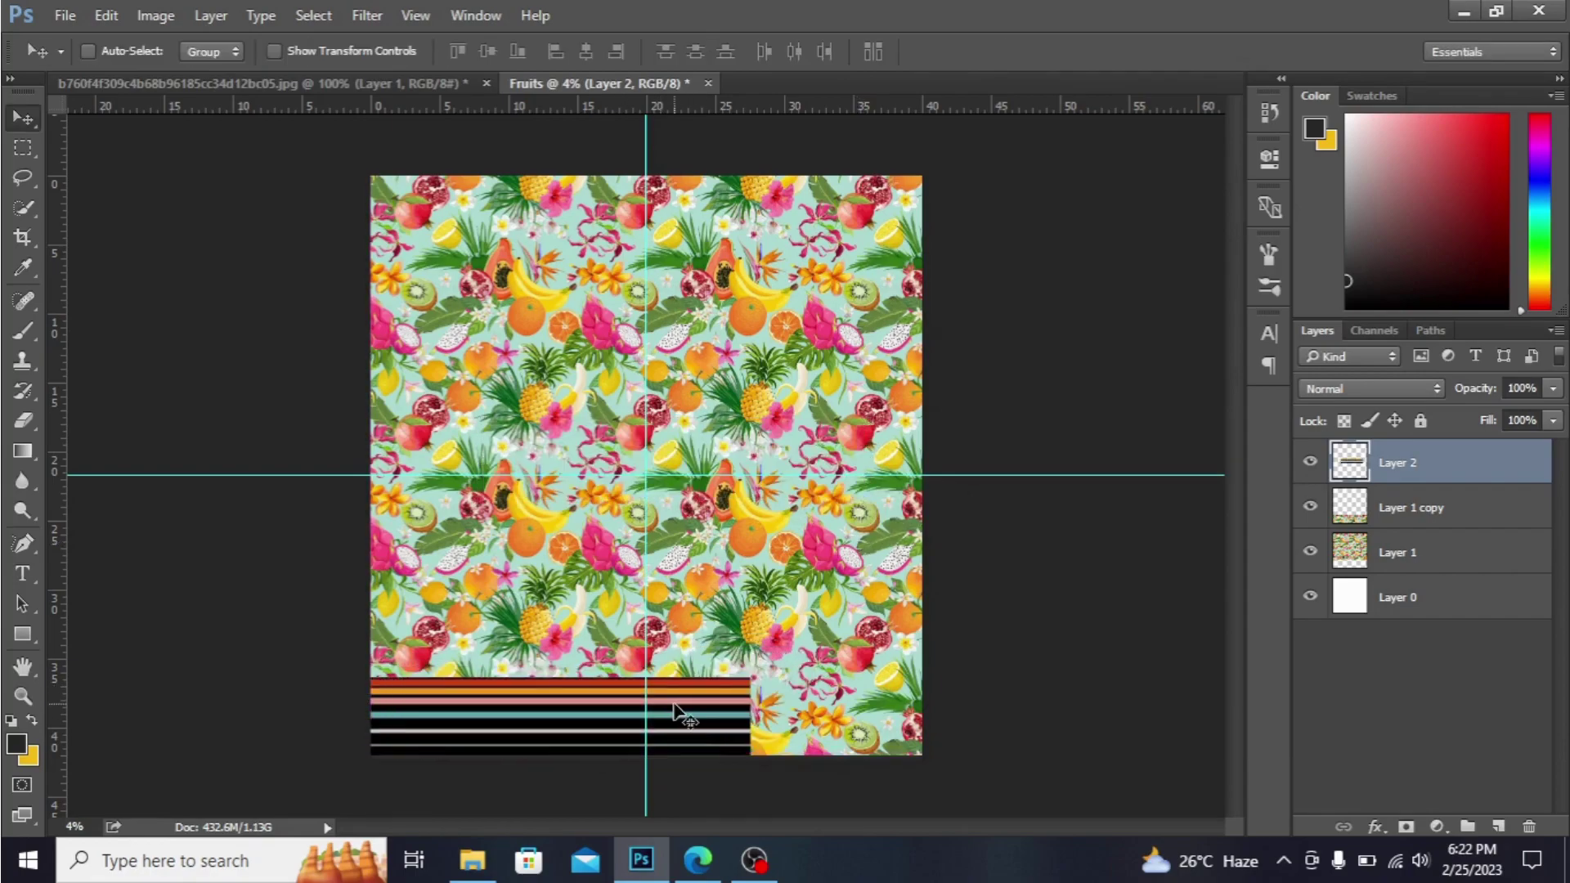
# - Add a horizontal guide near the bottom, then shrink the striped bar slightly and align it left
pyautogui.moveTo(498, 102); pyautogui.dragTo(640, 675)
pyautogui.hotkey('ctrl', 't')
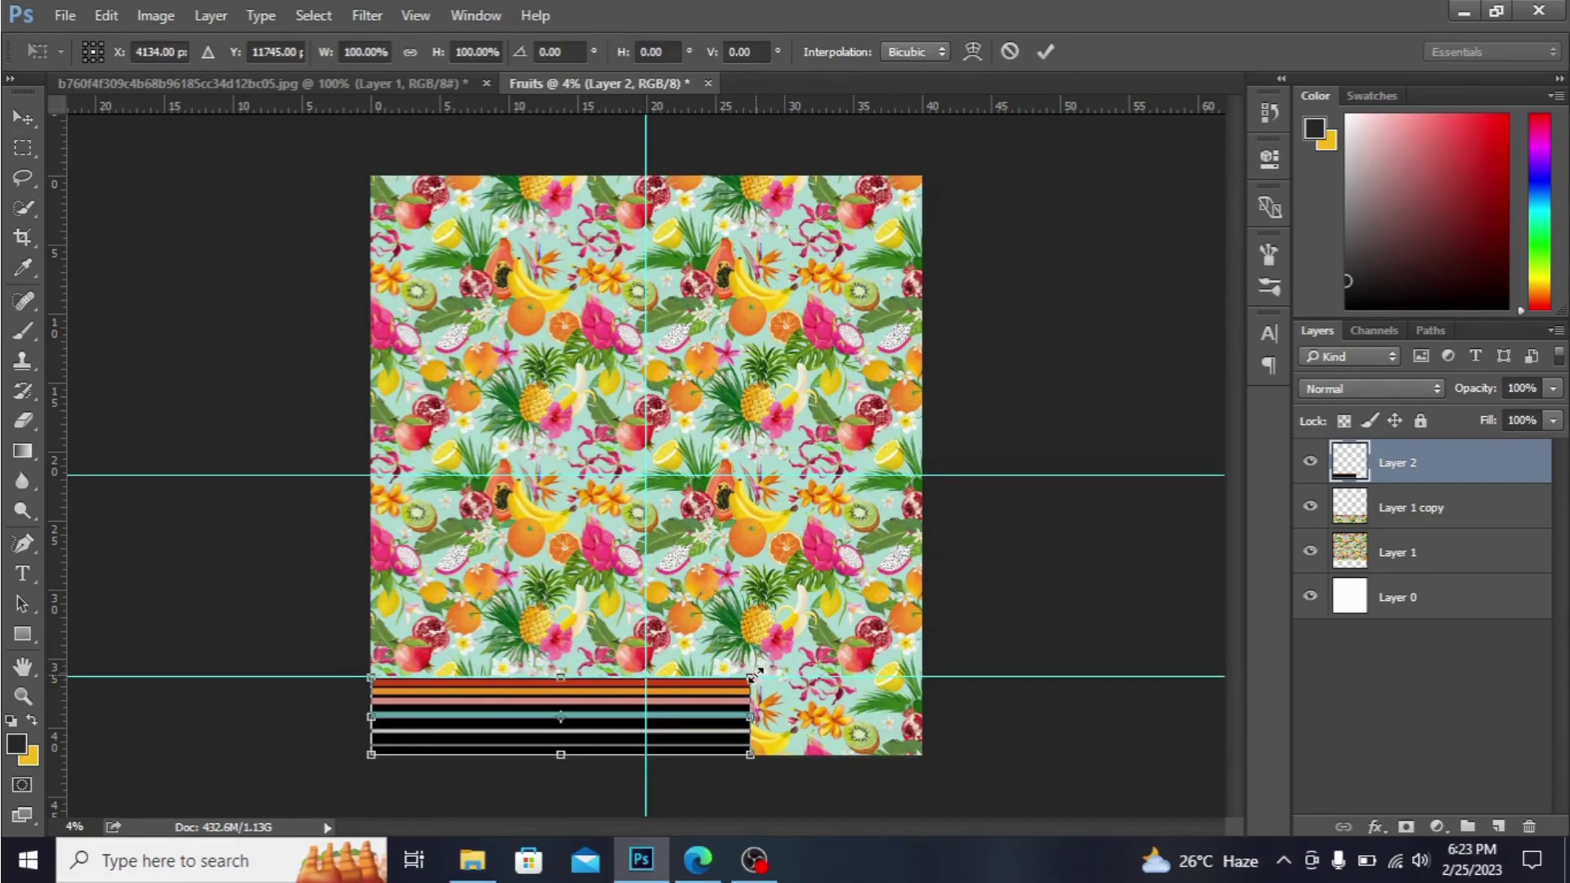
pyautogui.moveTo(750, 677); pyautogui.dragTo(737, 681)
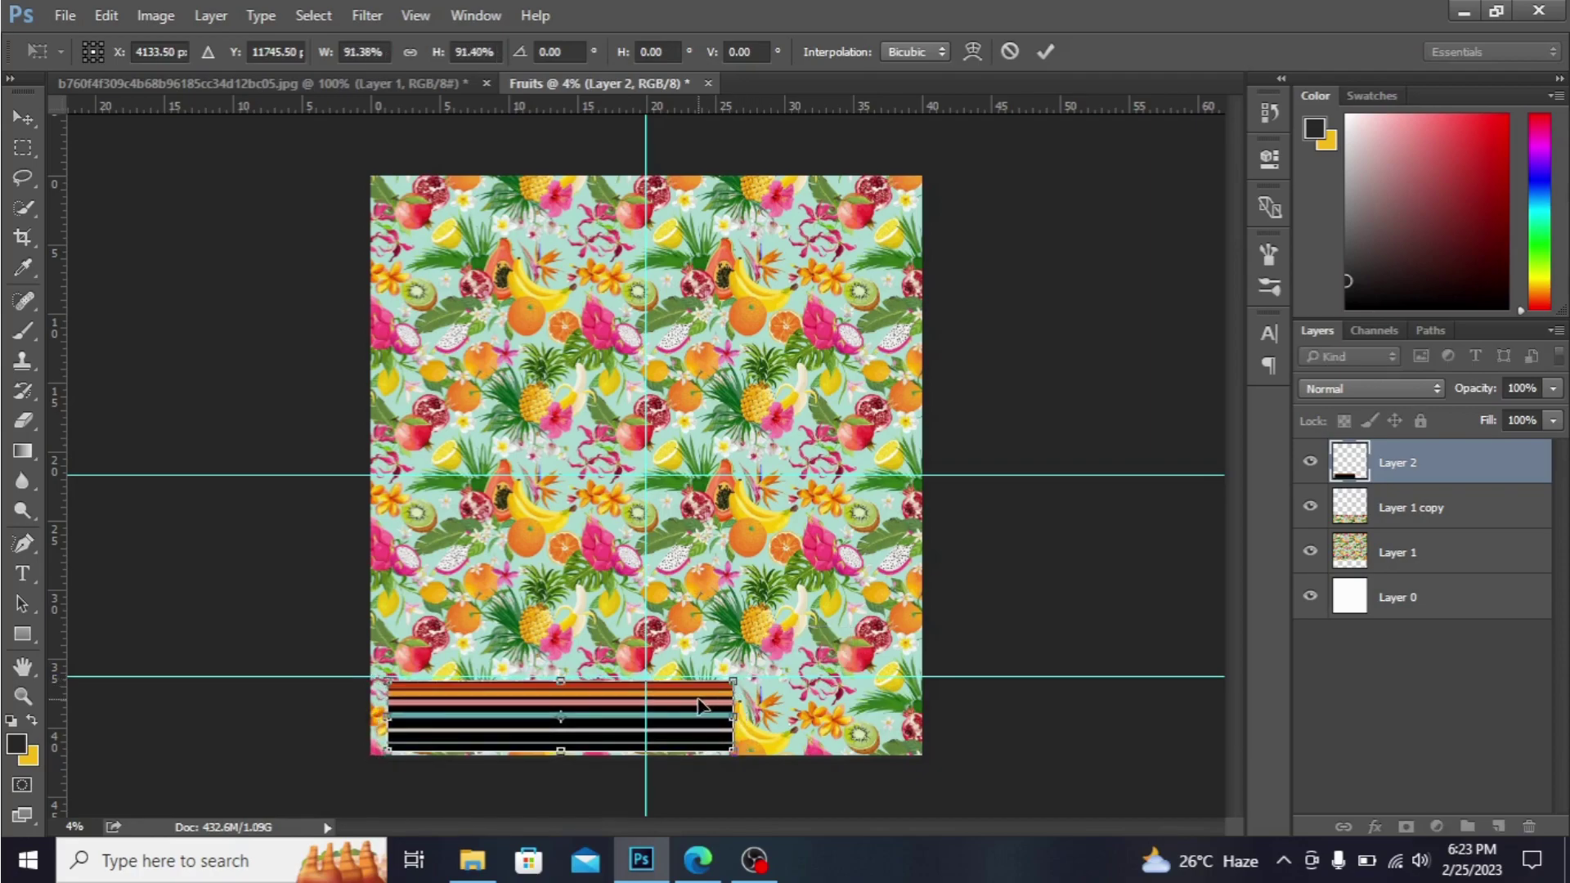
pyautogui.moveTo(702, 708); pyautogui.dragTo(685, 710)
pyautogui.press('Return')
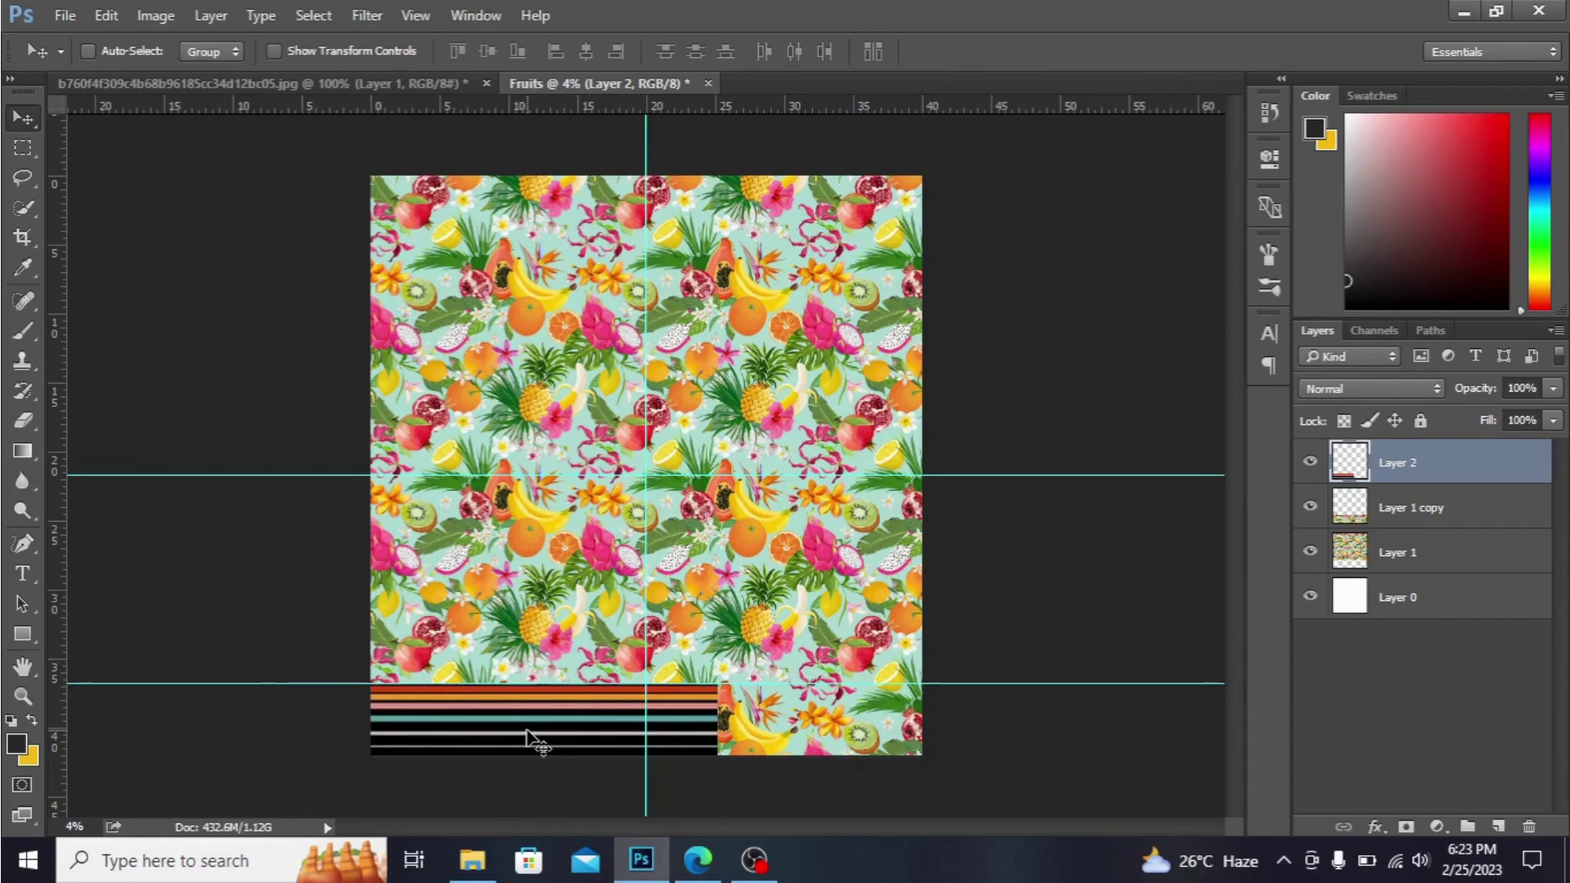
# - Place a copy of the stripes on the right to extend the border
pyautogui.moveTo(534, 739); pyautogui.dragTo(929, 738)
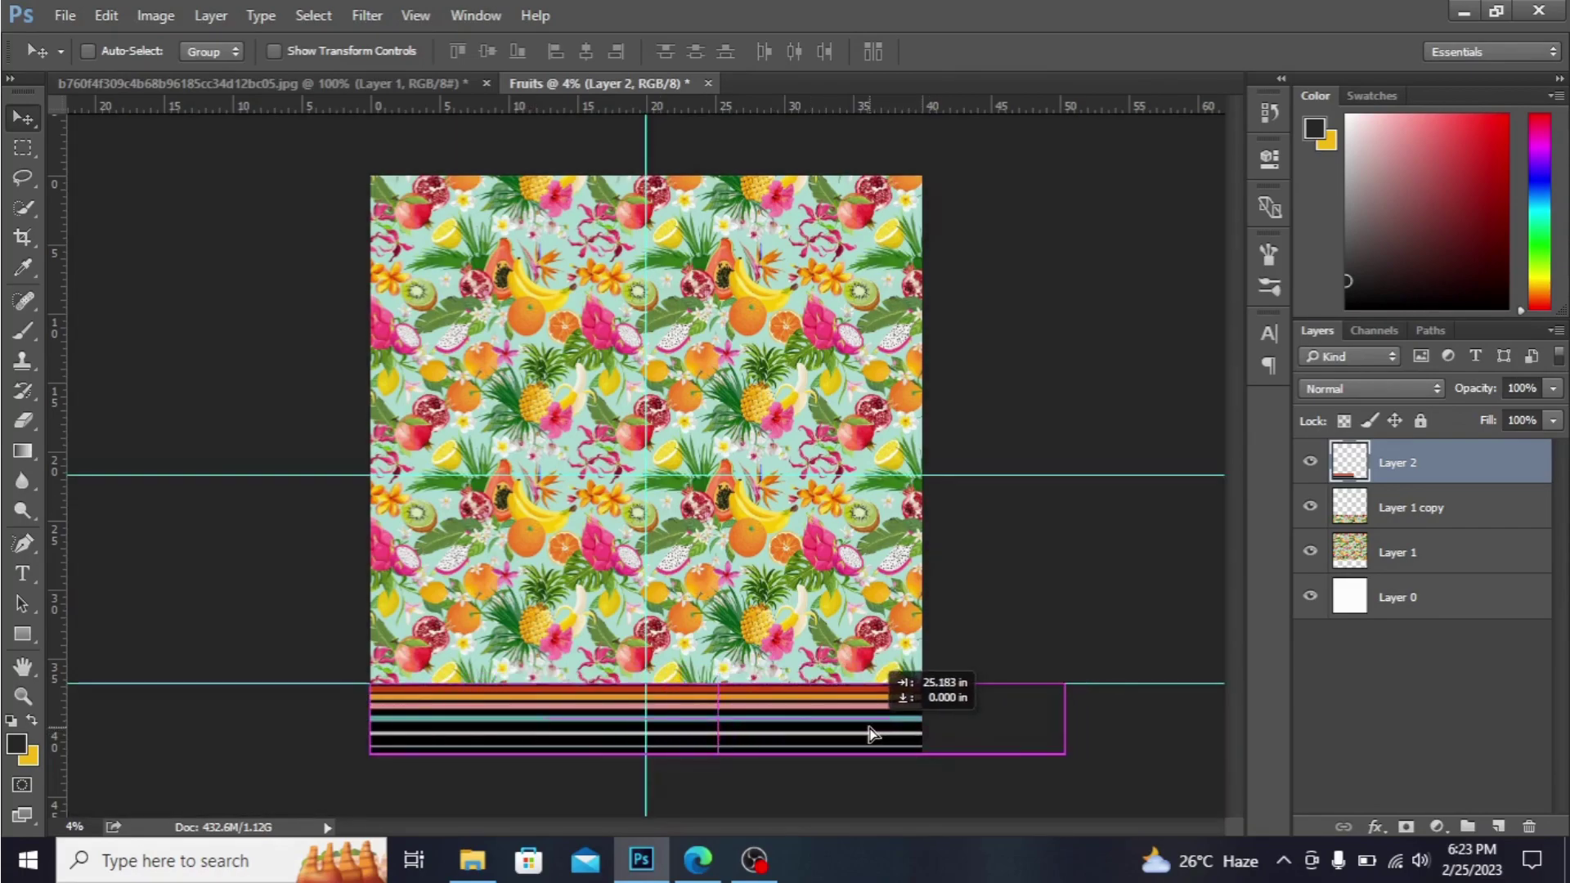
pyautogui.moveTo(928, 739); pyautogui.dragTo(841, 733)
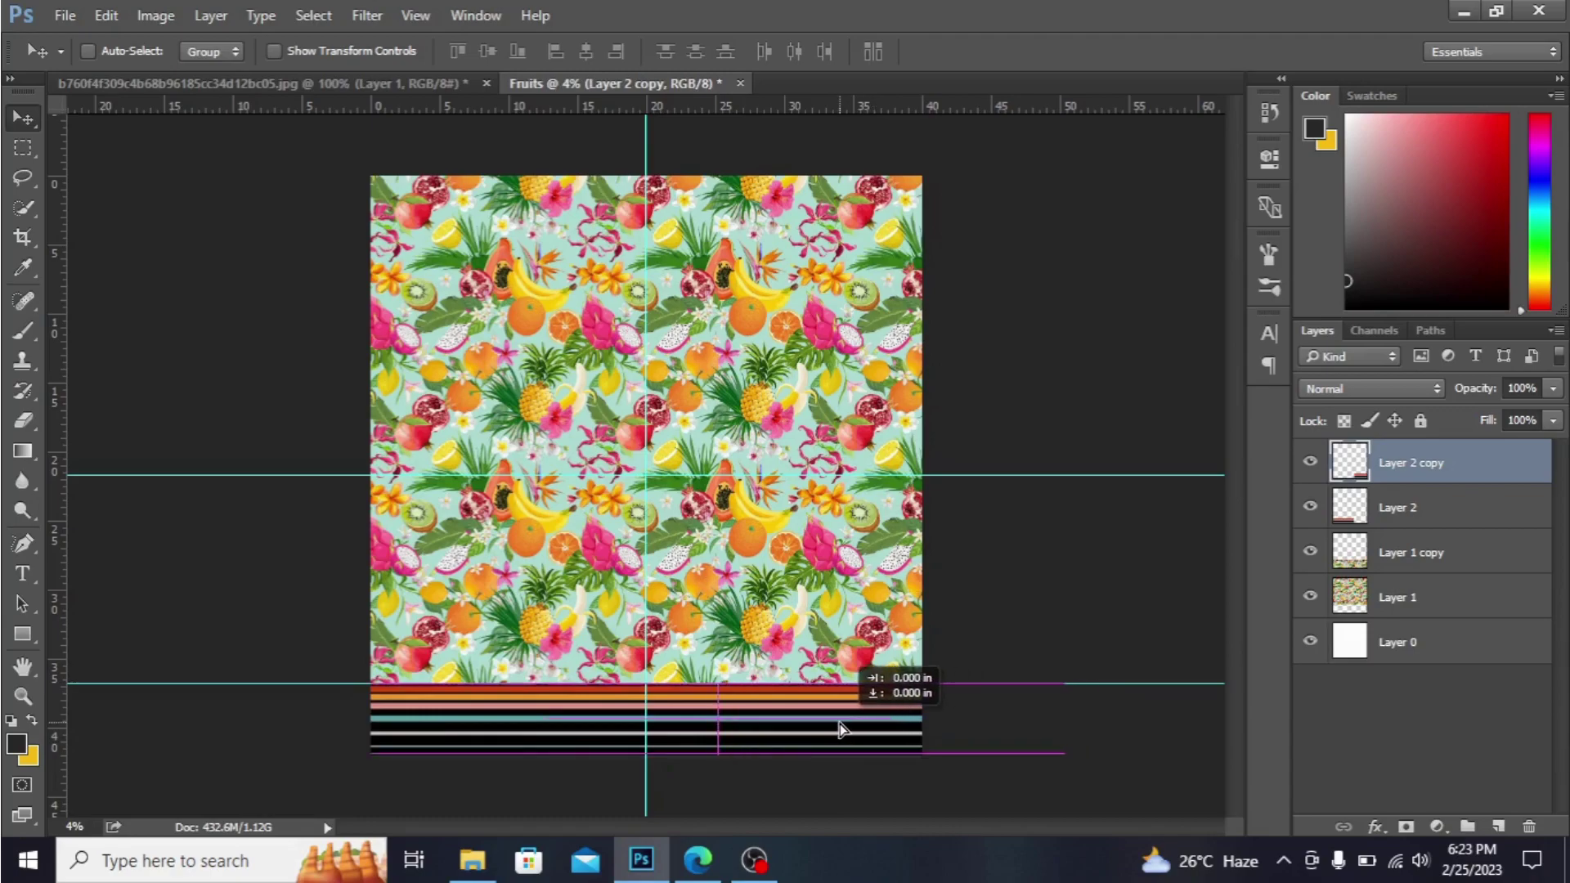
pyautogui.hotkey('ctrl', '+')
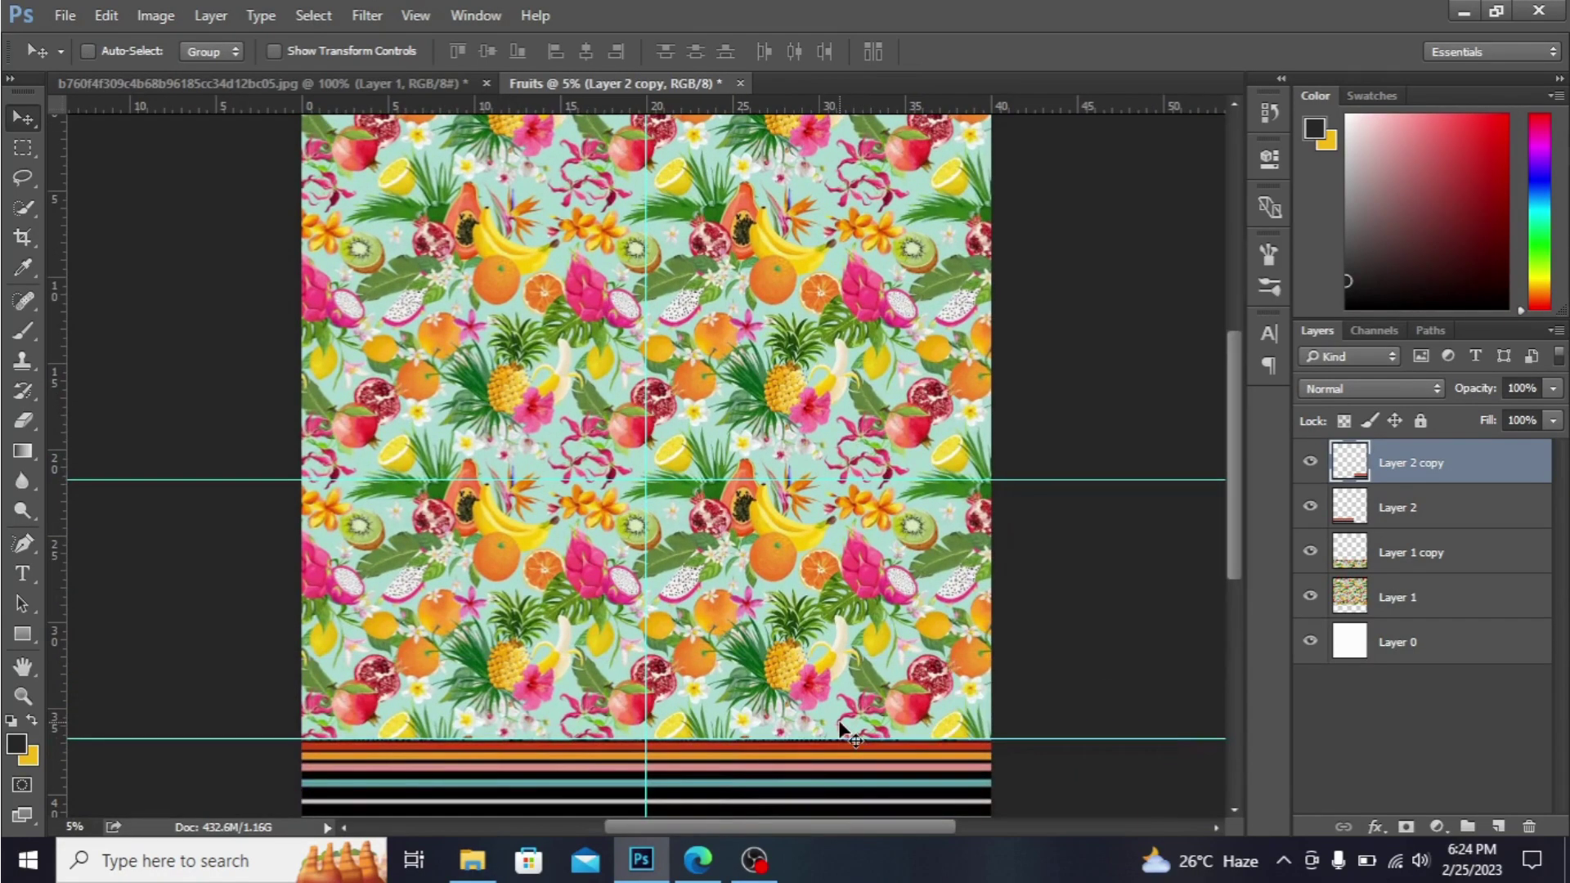
pyautogui.moveTo(1233, 439); pyautogui.dragTo(1233, 508)
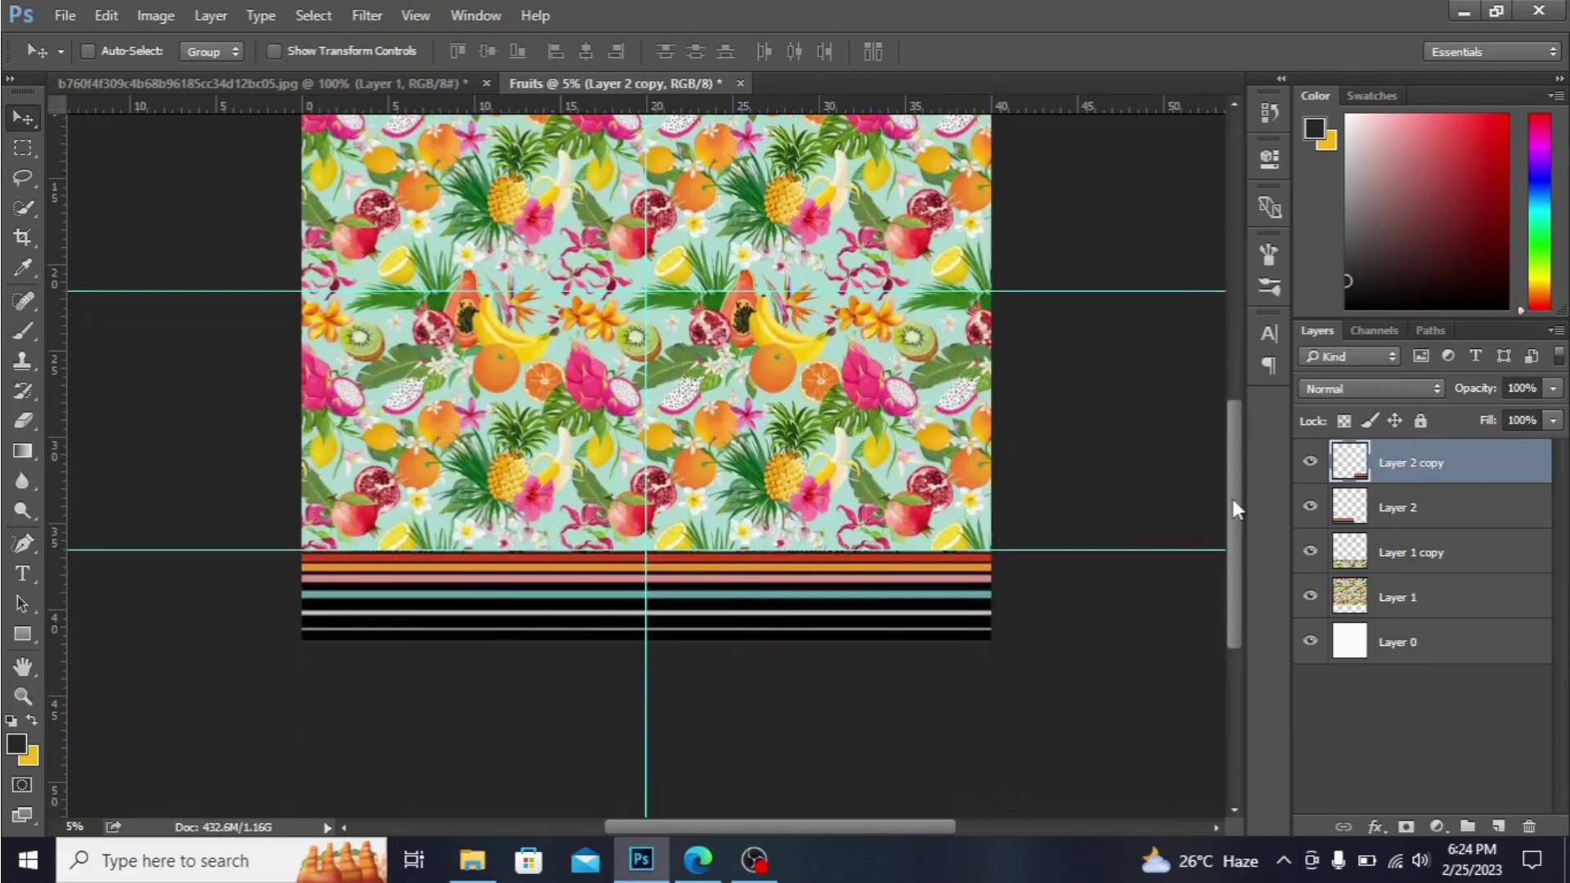
pyautogui.hotkey('ctrl', '+')
pyautogui.hotkey('ctrl', '+')
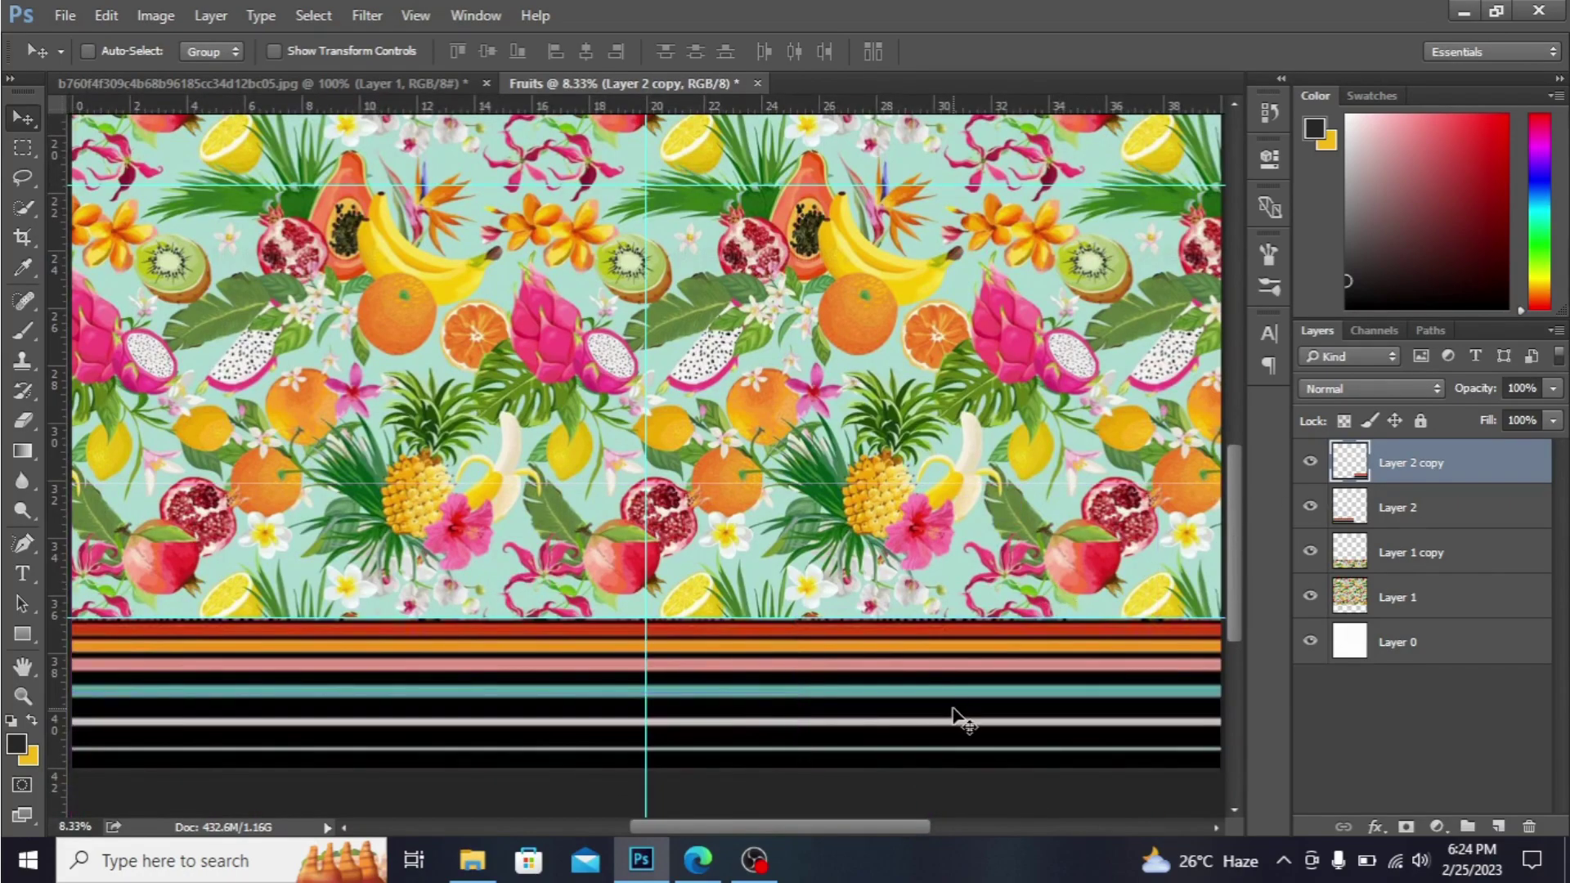
pyautogui.moveTo(952, 720)
pyautogui.mouseDown()
pyautogui.moveTo(988, 722)
pyautogui.moveTo(945, 724)
pyautogui.mouseUp()
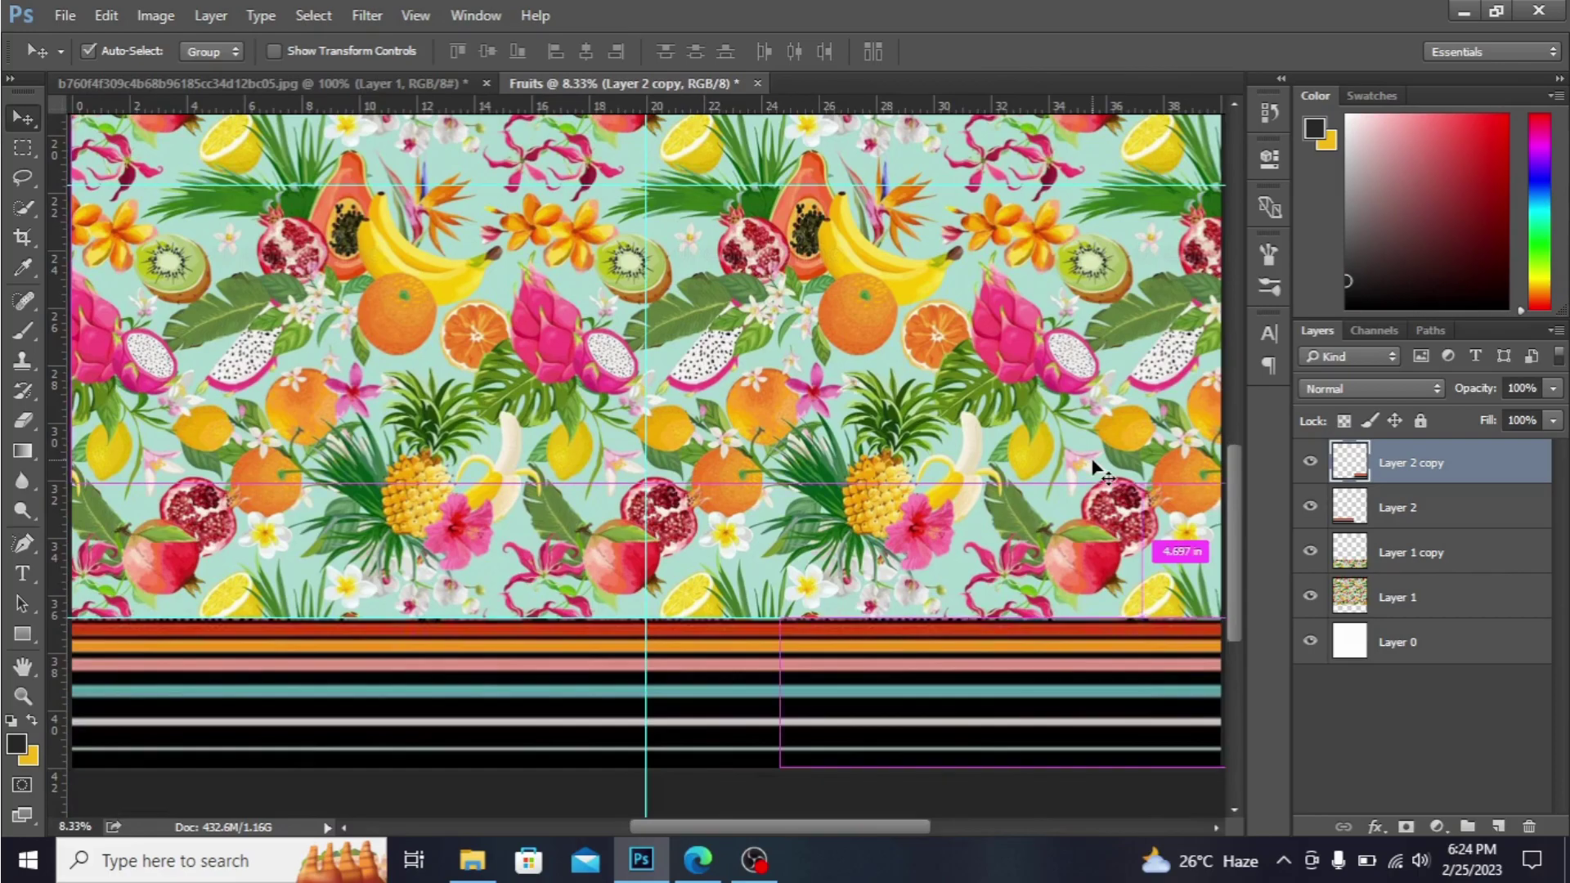
pyautogui.hotkey('ctrl', '-')
pyautogui.hotkey('ctrl', '-')
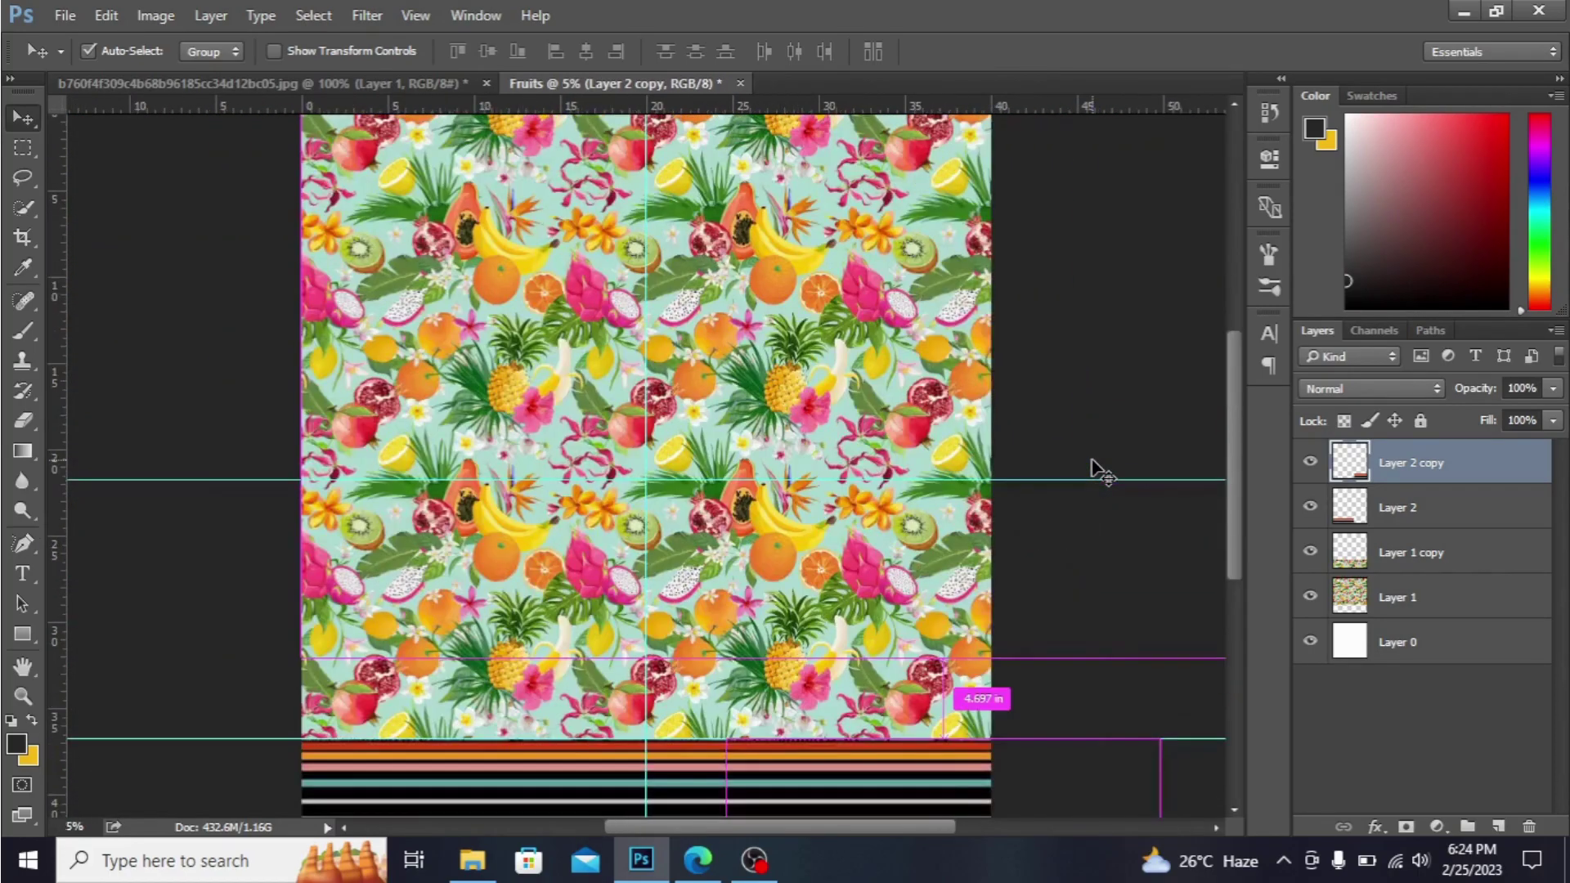
pyautogui.hotkey('ctrl', '-')
pyautogui.hotkey('ctrl', '-')
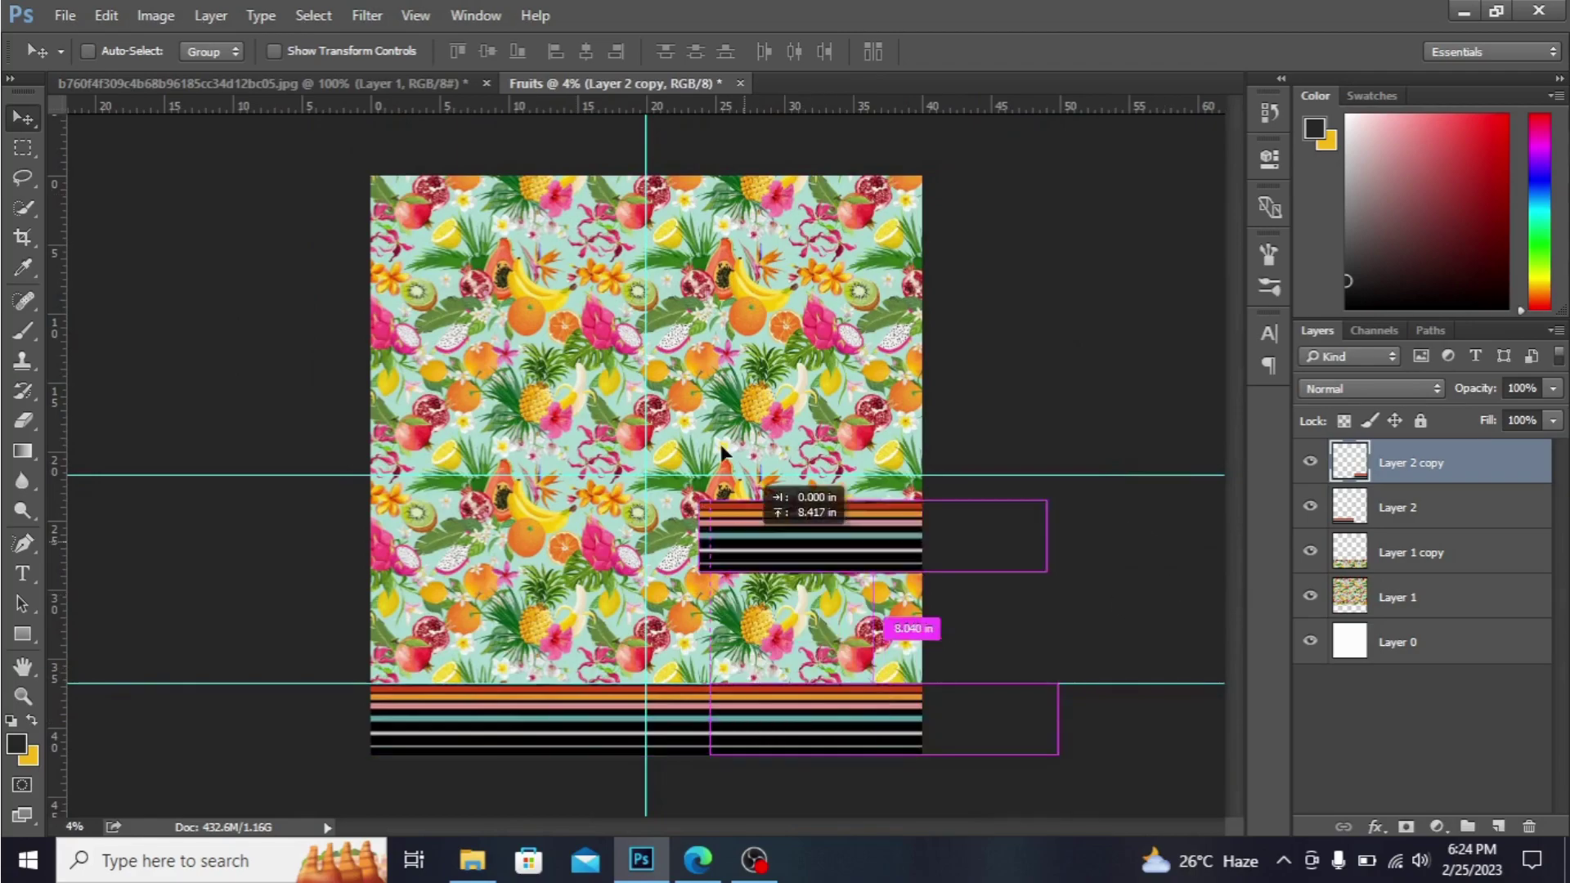
# - Alt-drag a copy of the stripes up over the pattern and delete the extra stripe copy layer
pyautogui.moveTo(756, 734); pyautogui.dragTo(686, 376)
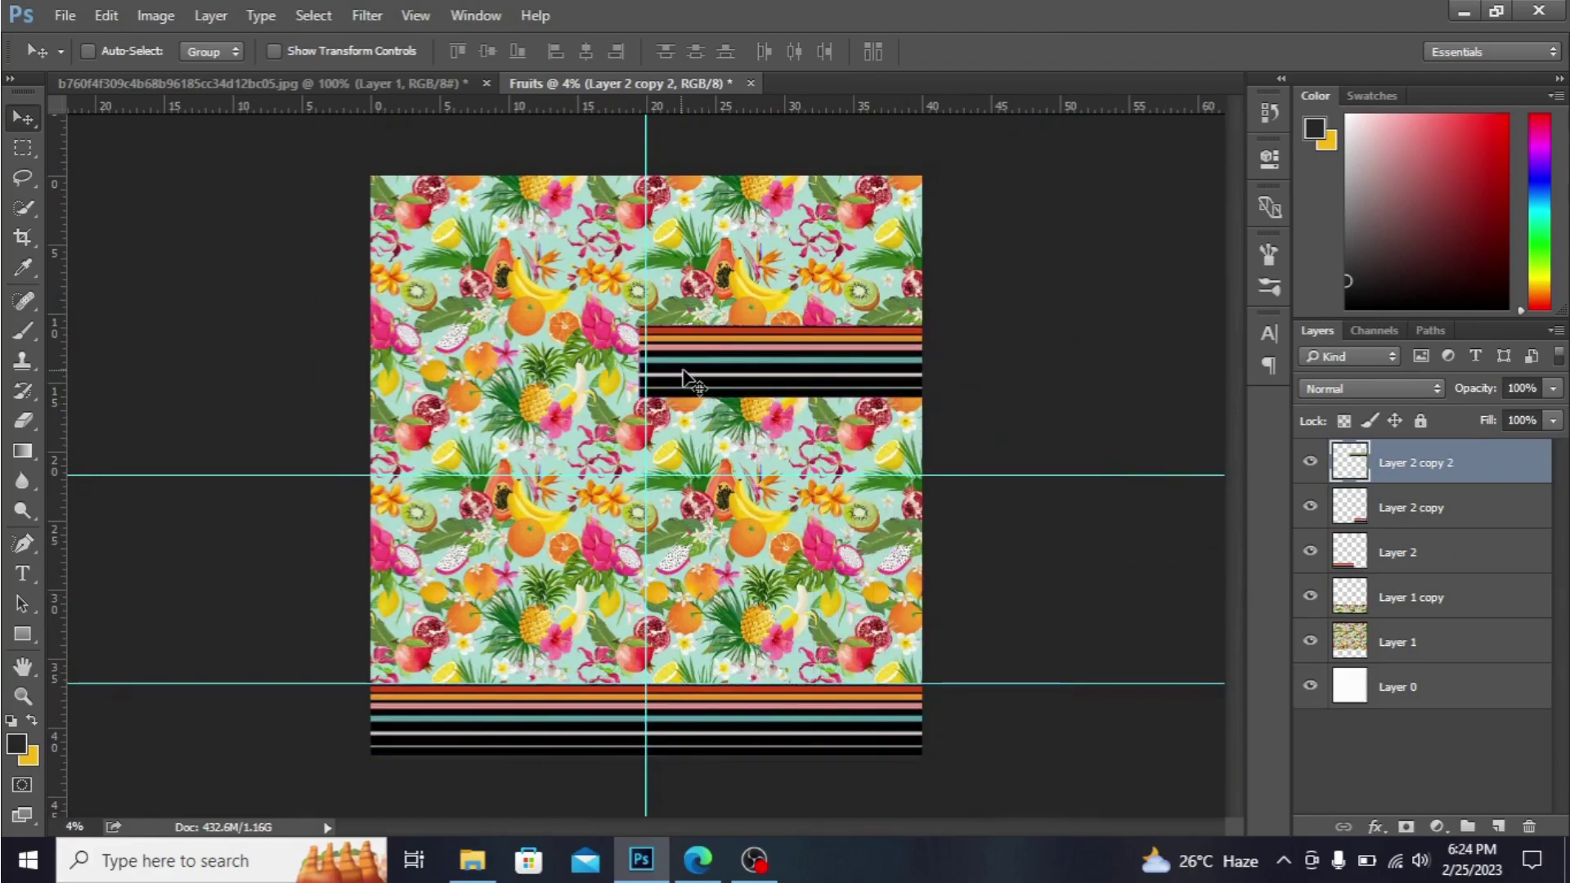
pyautogui.click(1490, 510)
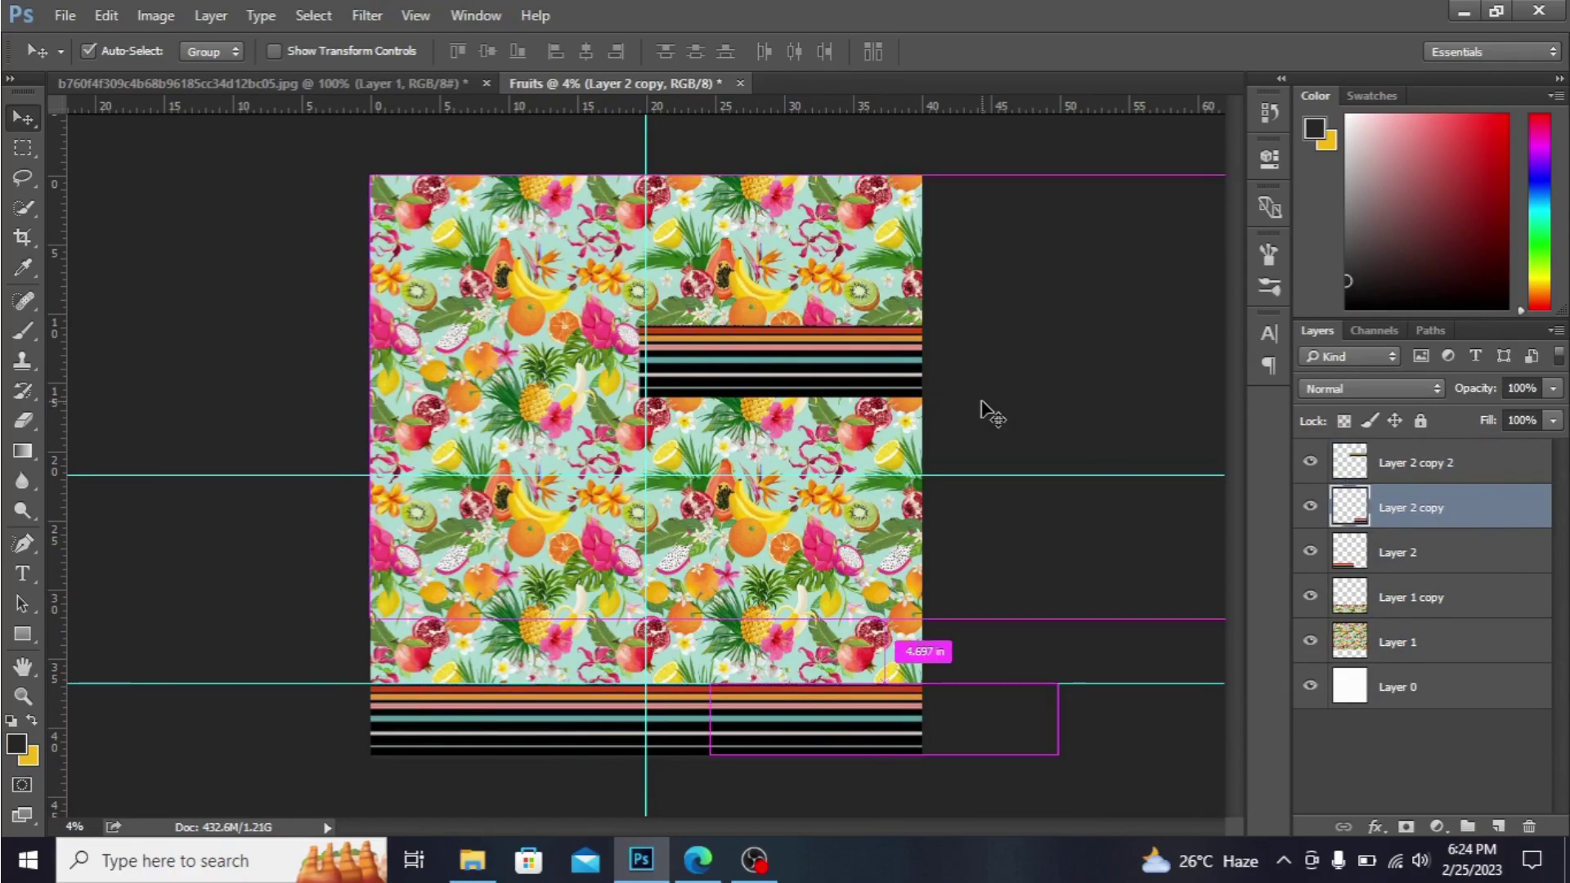
pyautogui.press('Delete')
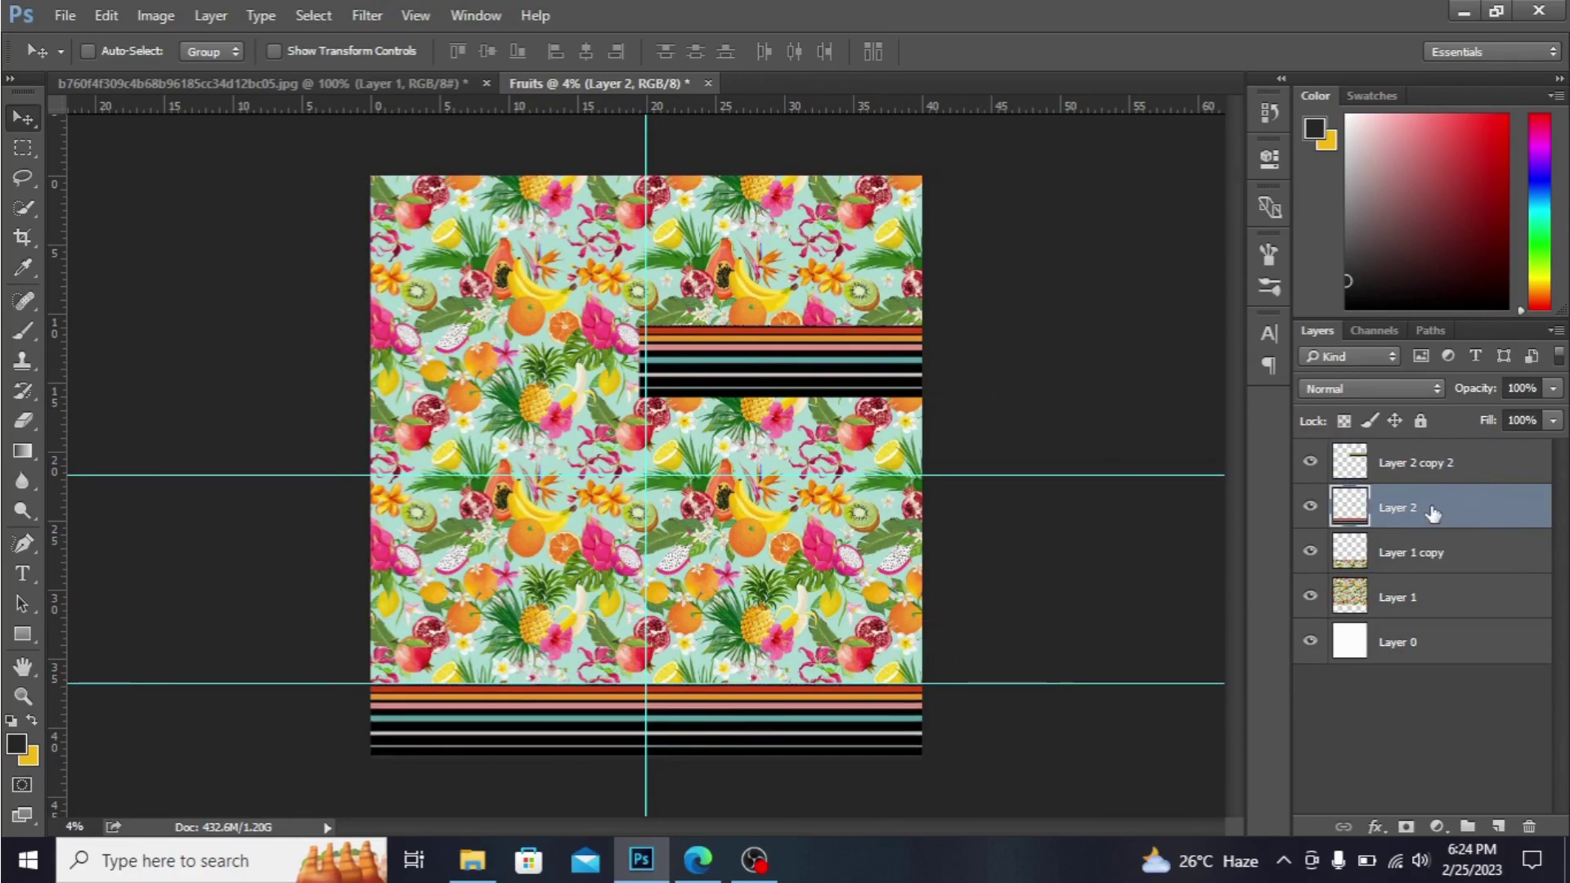
# - Dismiss the accidentally opened Layer Style dialog and begin renaming the stripe layer
pyautogui.doubleClick(1432, 510)
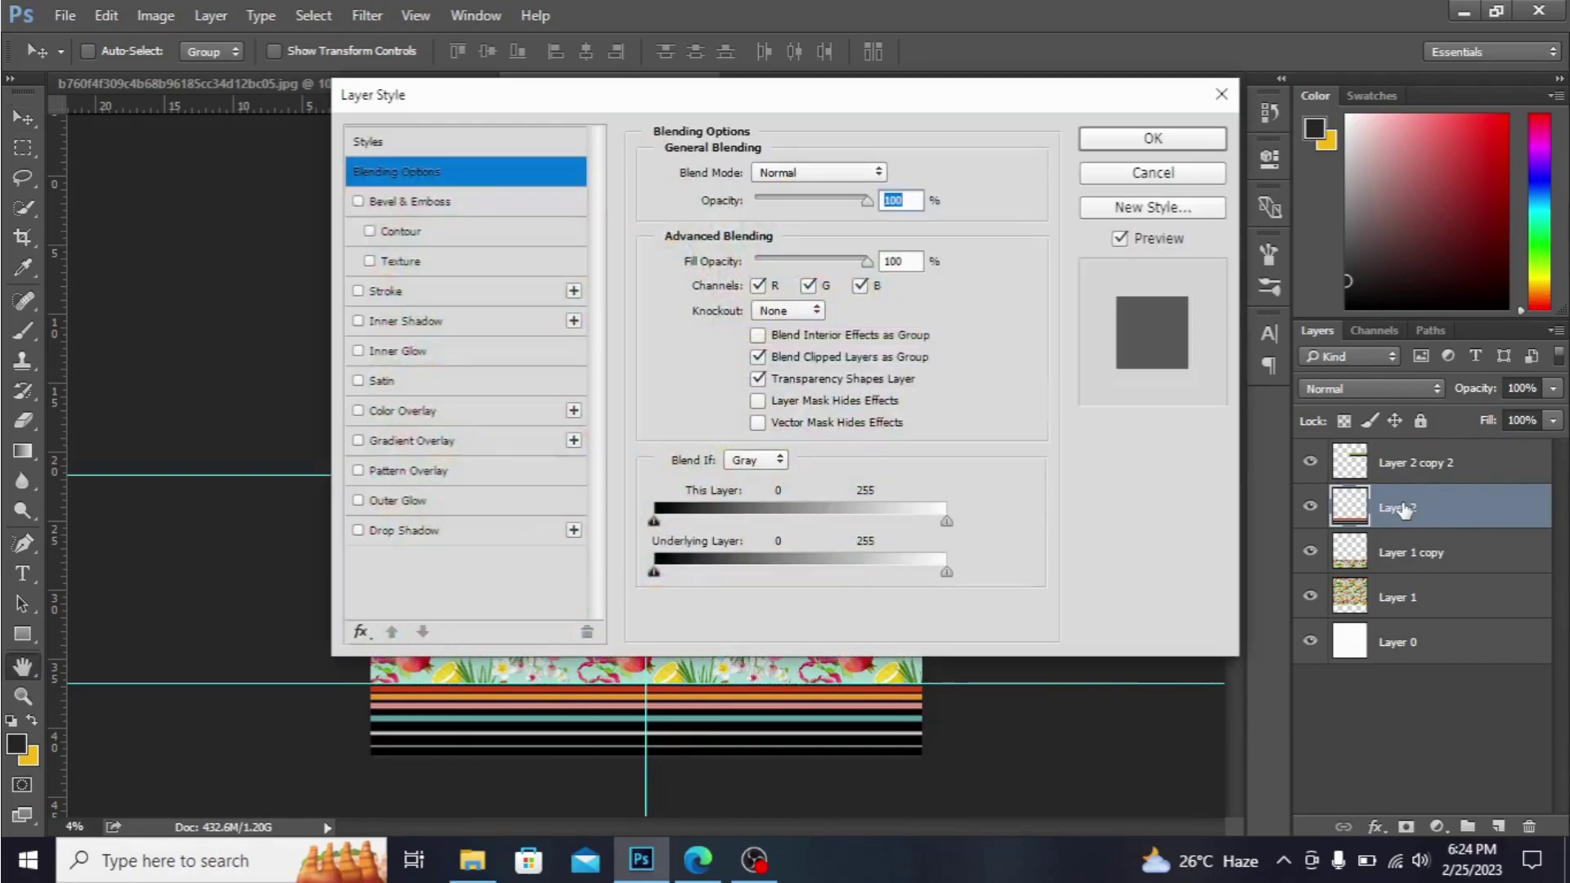
pyautogui.click(1220, 96)
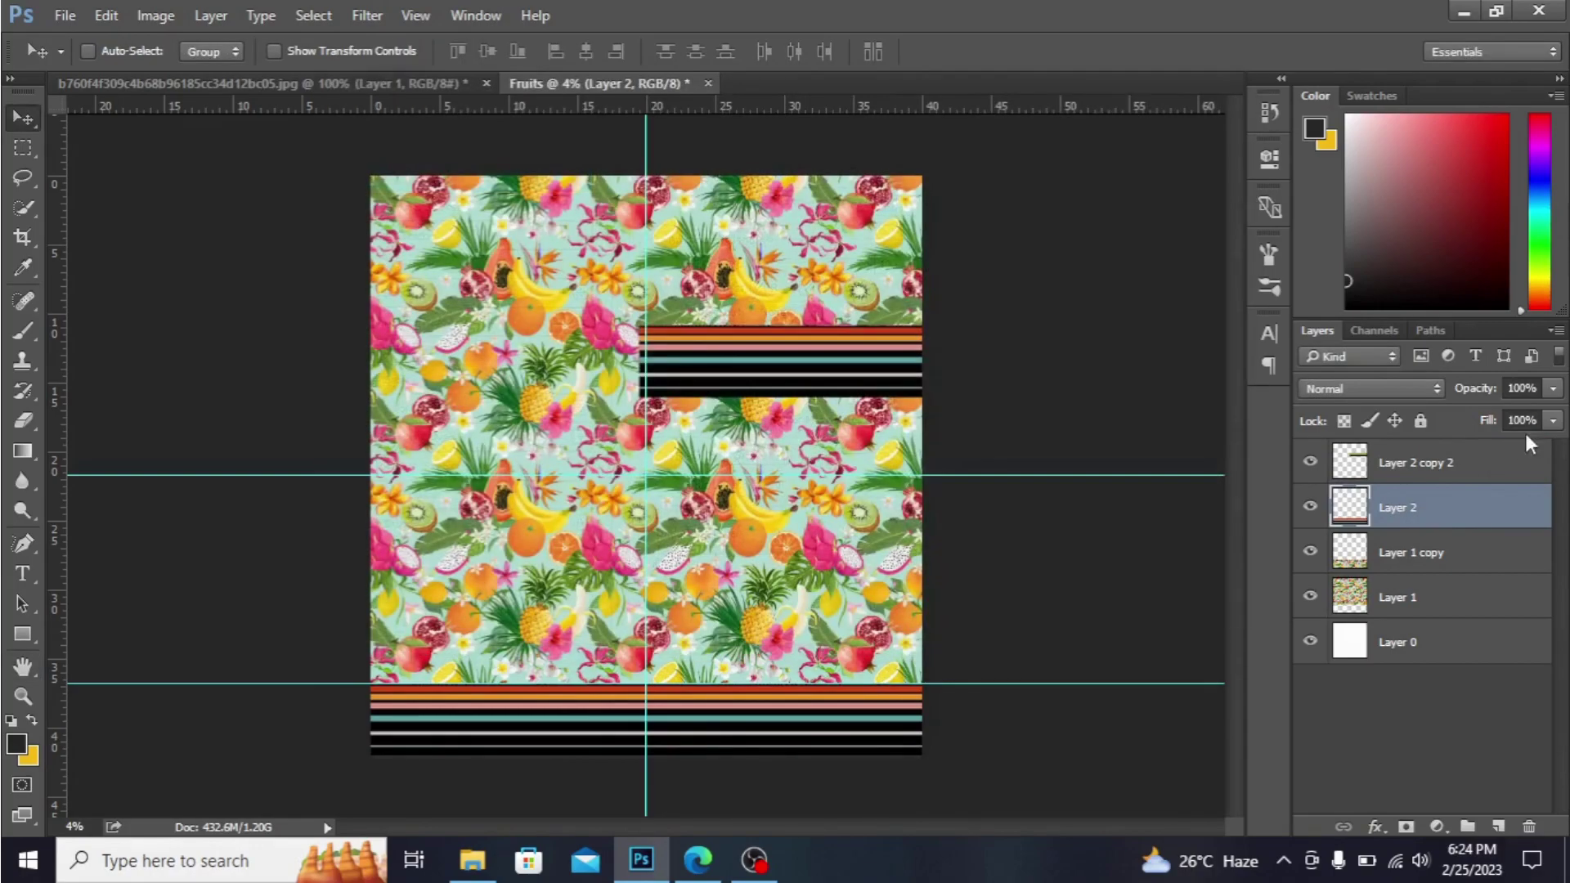
pyautogui.doubleClick(1412, 510)
# - Name the stripe layer 'border' and merge the fruit pattern copy into the layer below
pyautogui.press('BackSpace')
pyautogui.write('border')
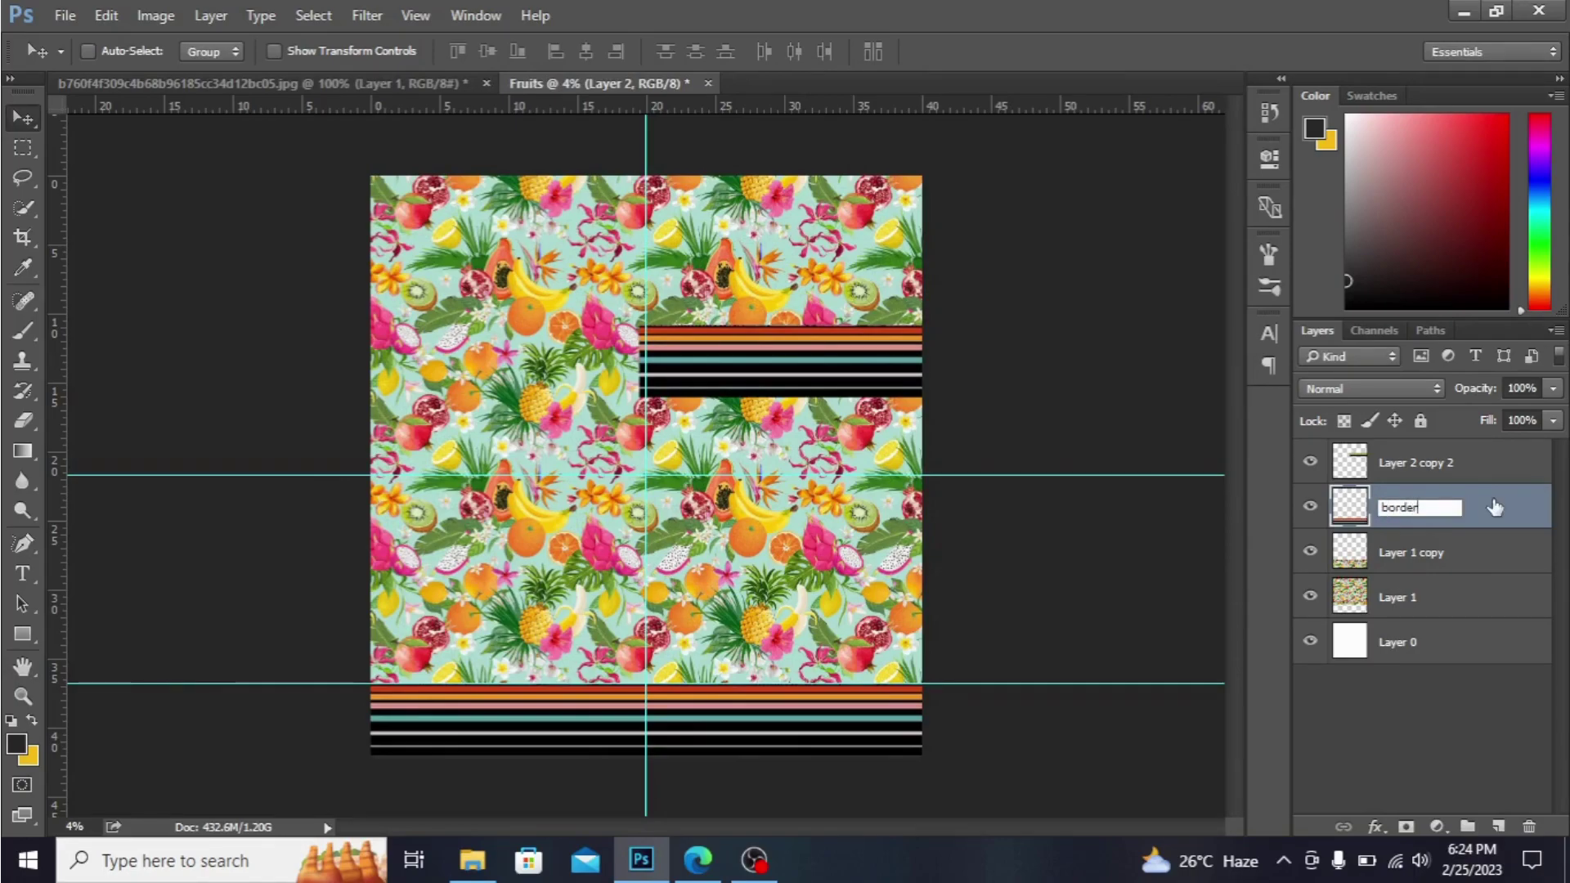
pyautogui.press('Return')
pyautogui.click(1445, 560)
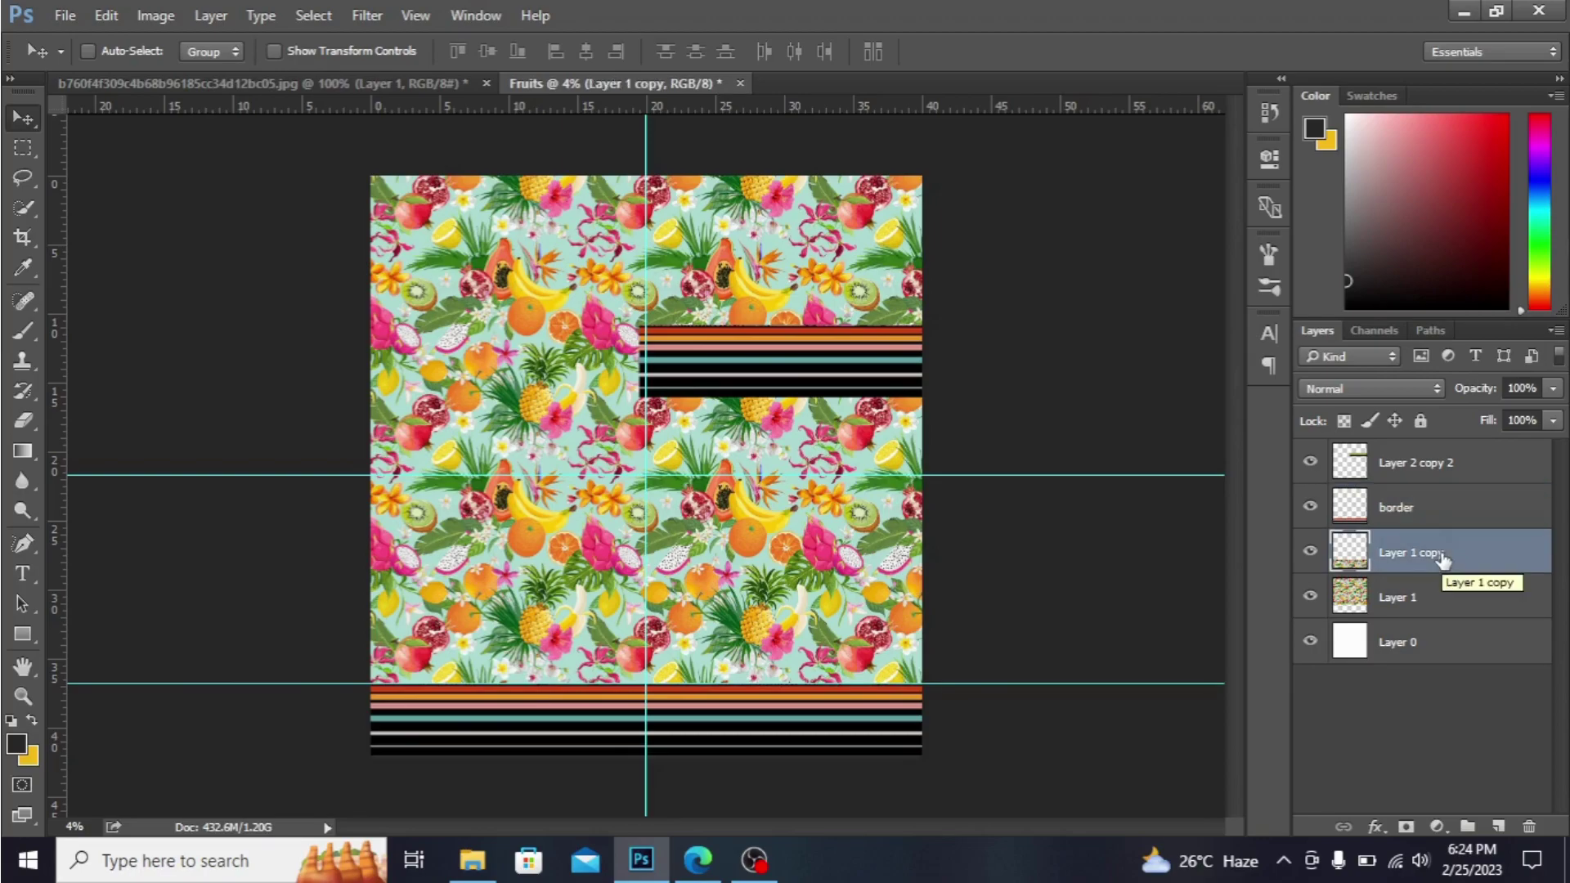
pyautogui.press('ctrl')
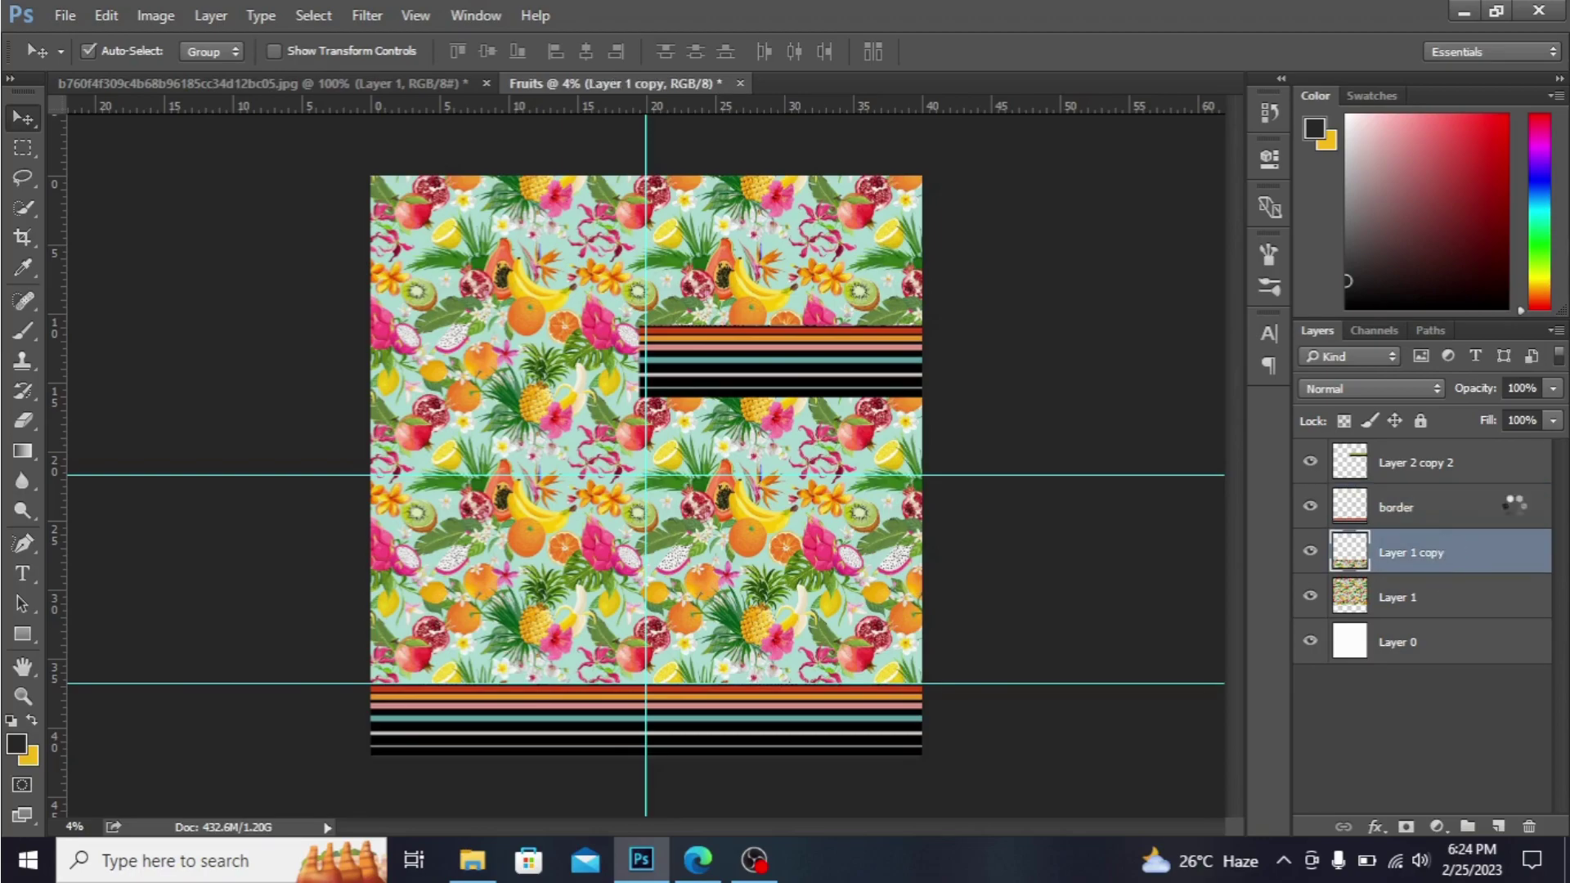
pyautogui.hotkey('ctrl', 'e')
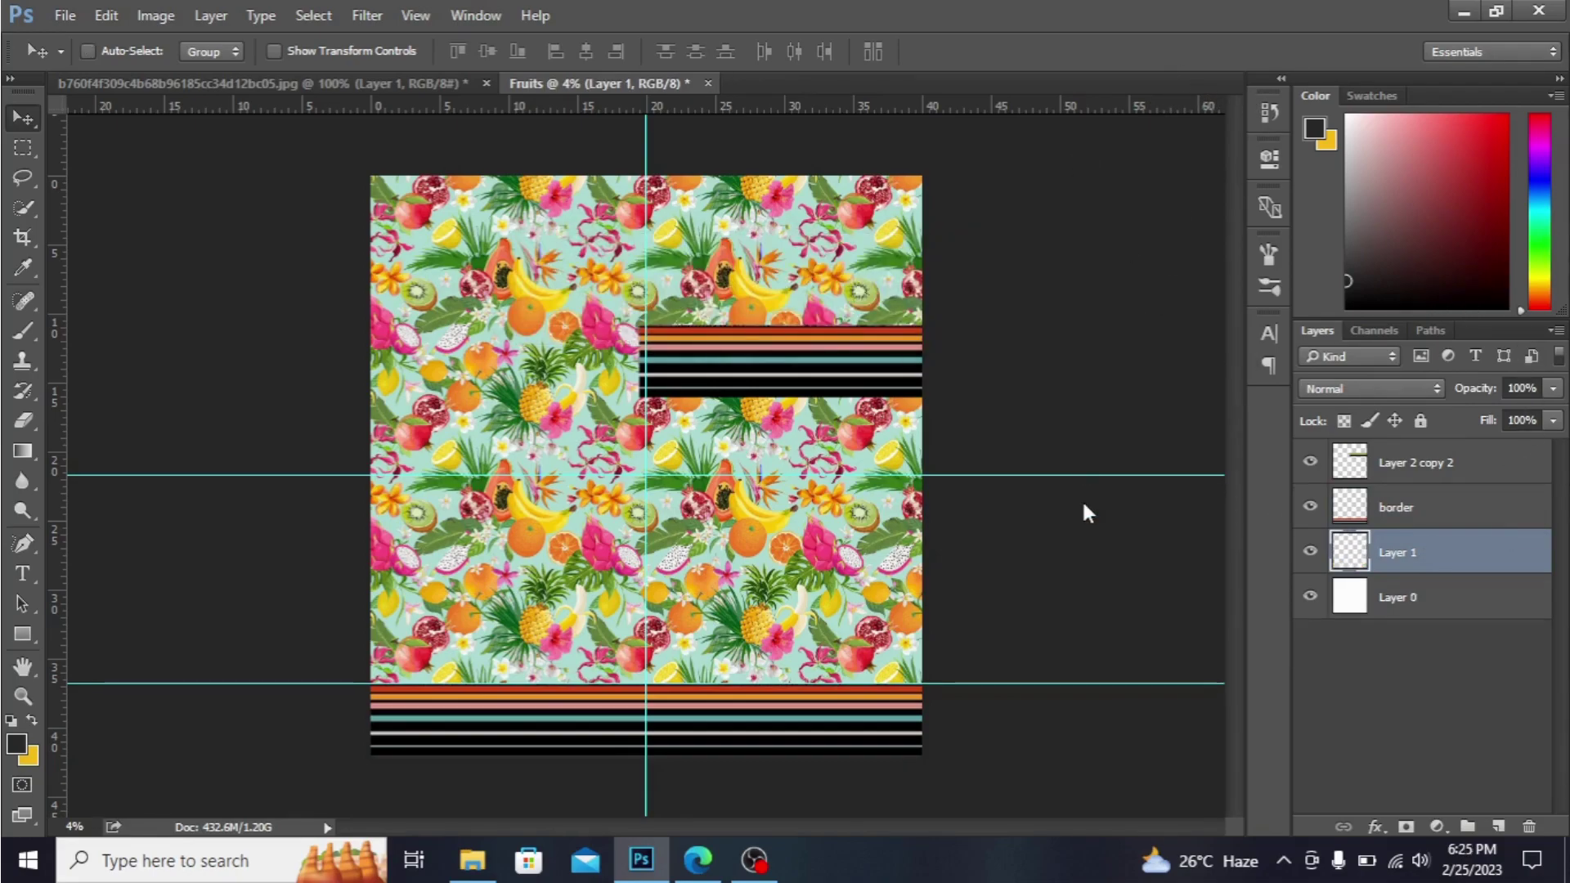
# - Rename the merged layer 'fruits motifs' and Layer 0 'background'
pyautogui.doubleClick(1413, 548)
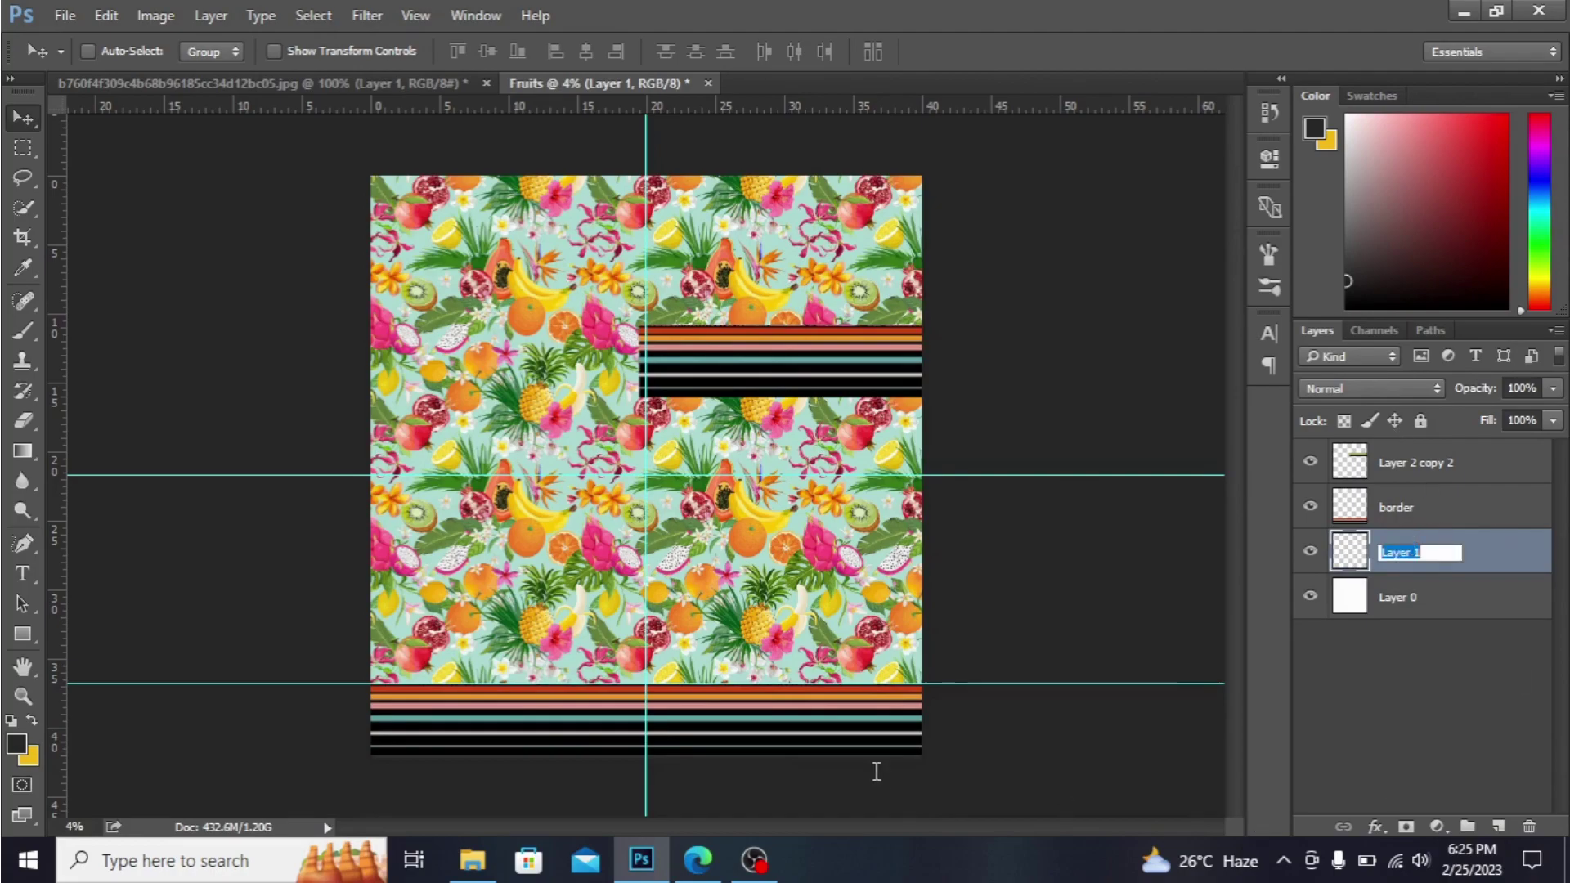
pyautogui.press('BackSpace')
pyautogui.write('uits motifs')
pyautogui.press('Return')
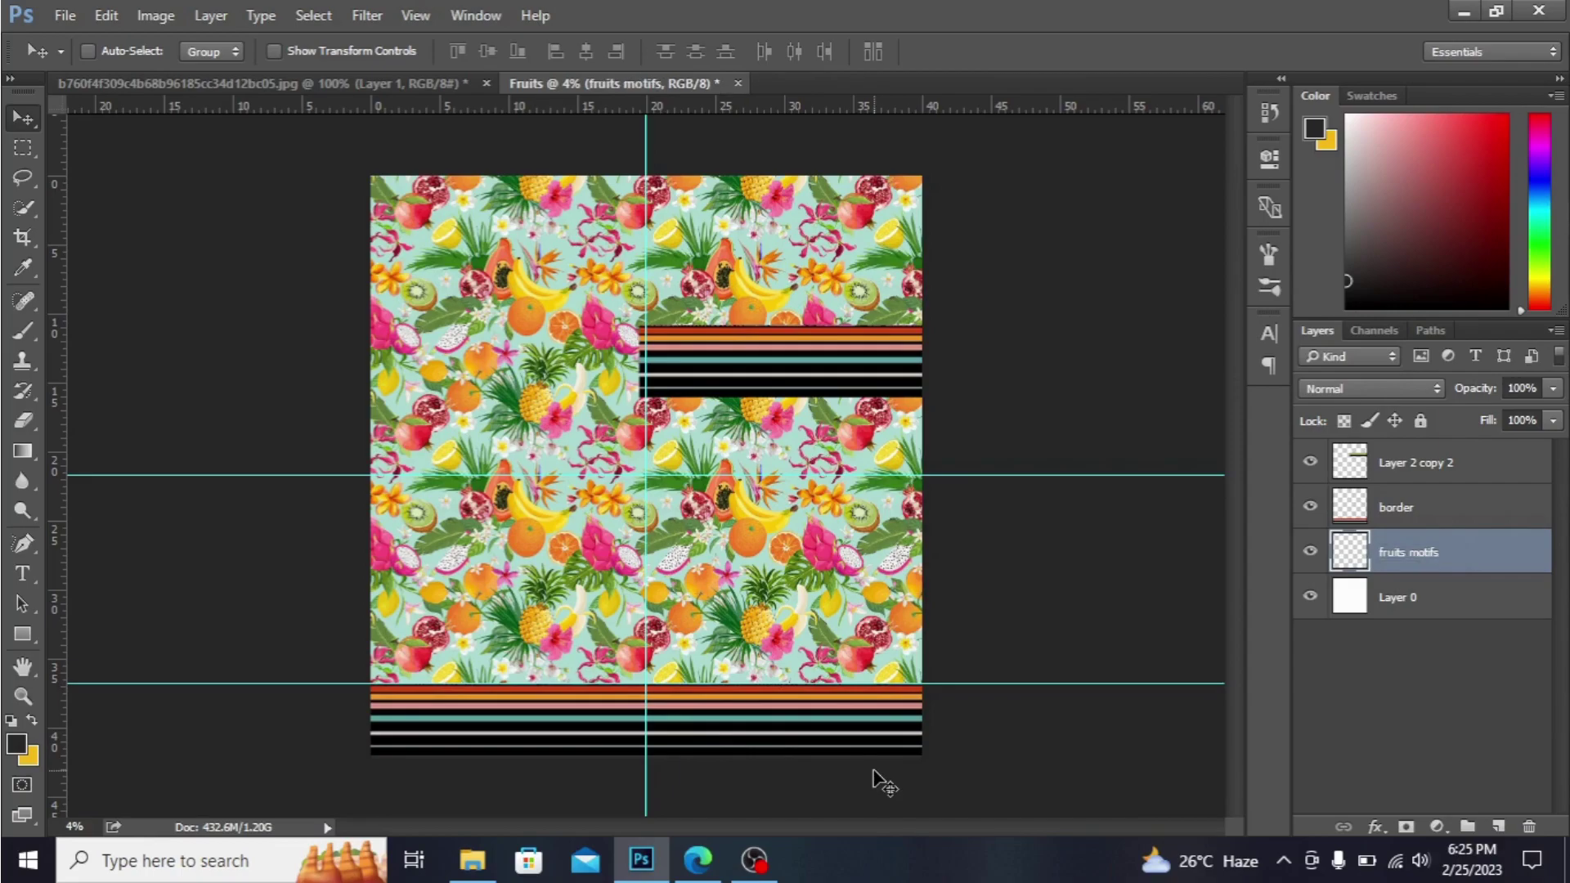
pyautogui.doubleClick(1415, 599)
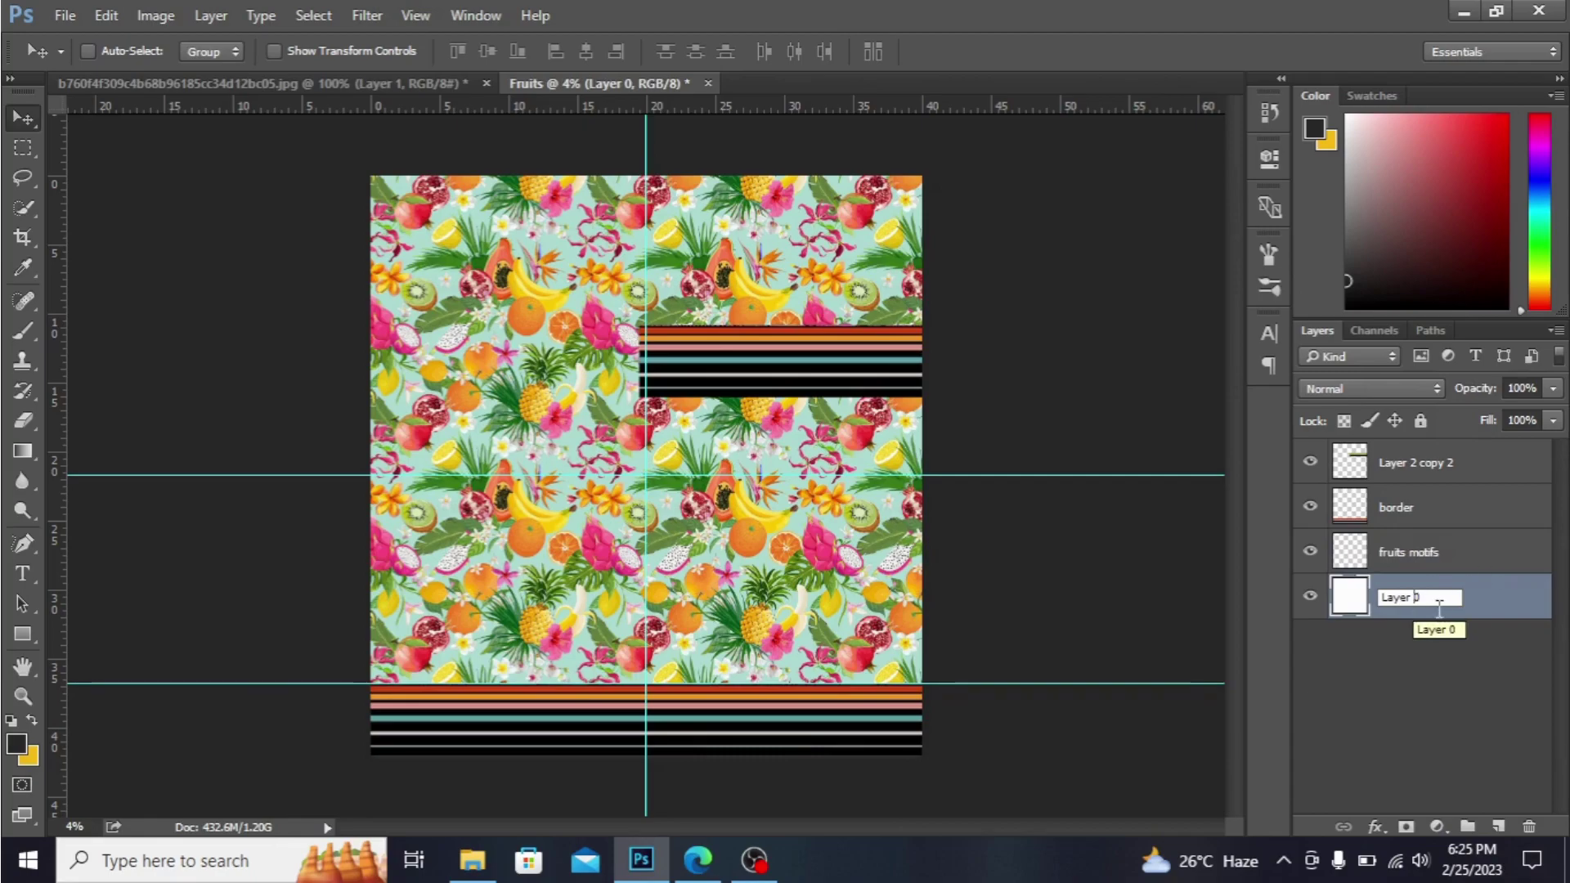
pyautogui.write('background')
pyautogui.press('Return')
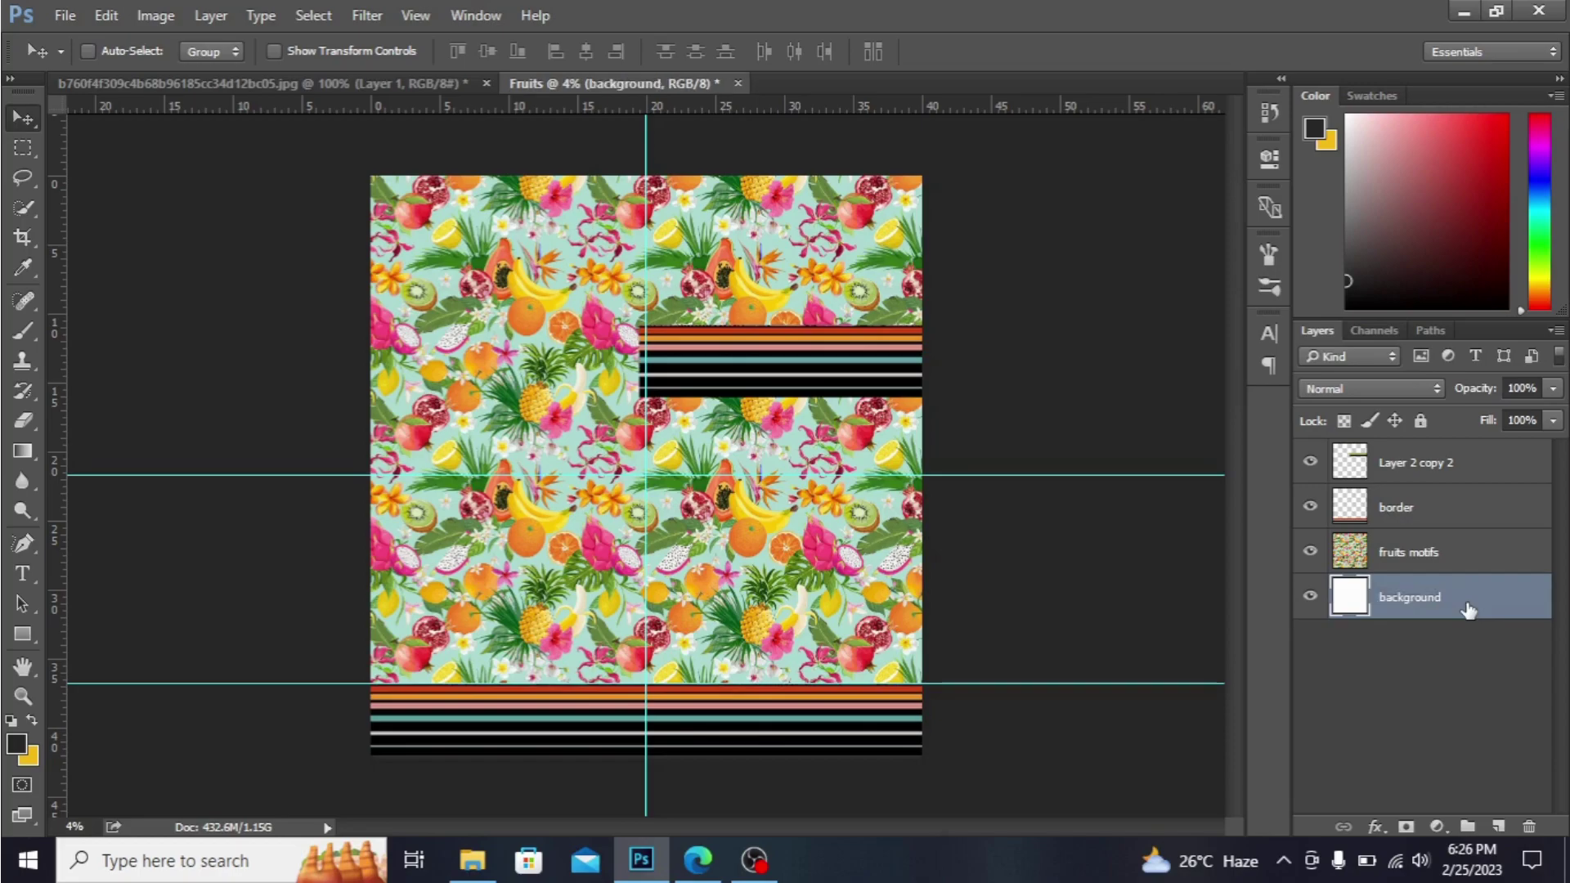
# - Move the stripe band copy up, then rotate it 180° and 90° clockwise into a vertical strip
pyautogui.click(1469, 469)
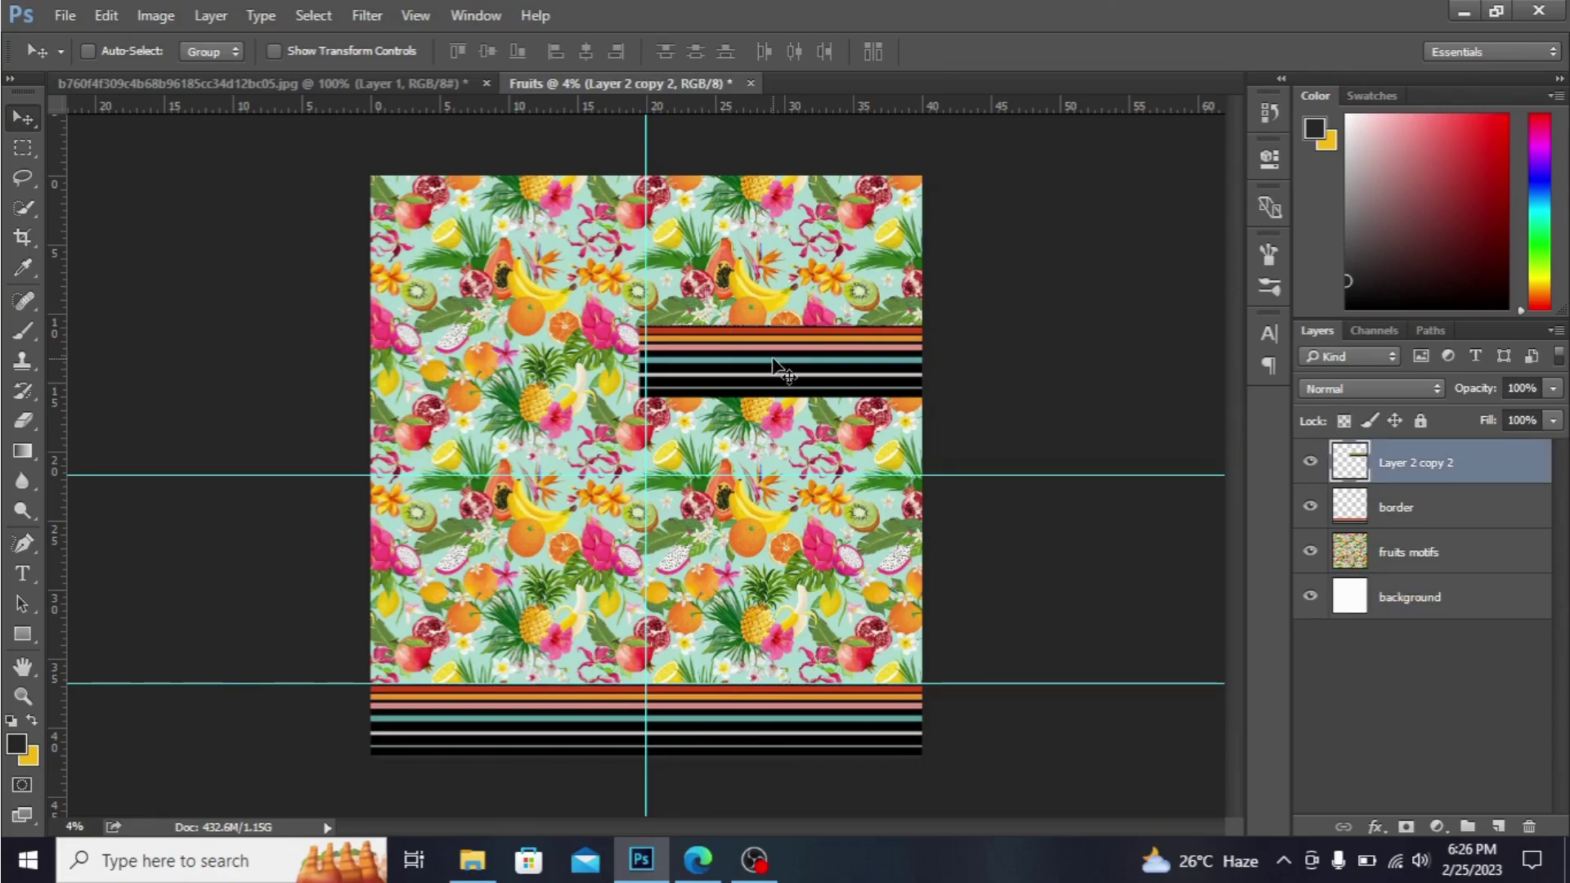
pyautogui.moveTo(774, 381); pyautogui.dragTo(572, 280)
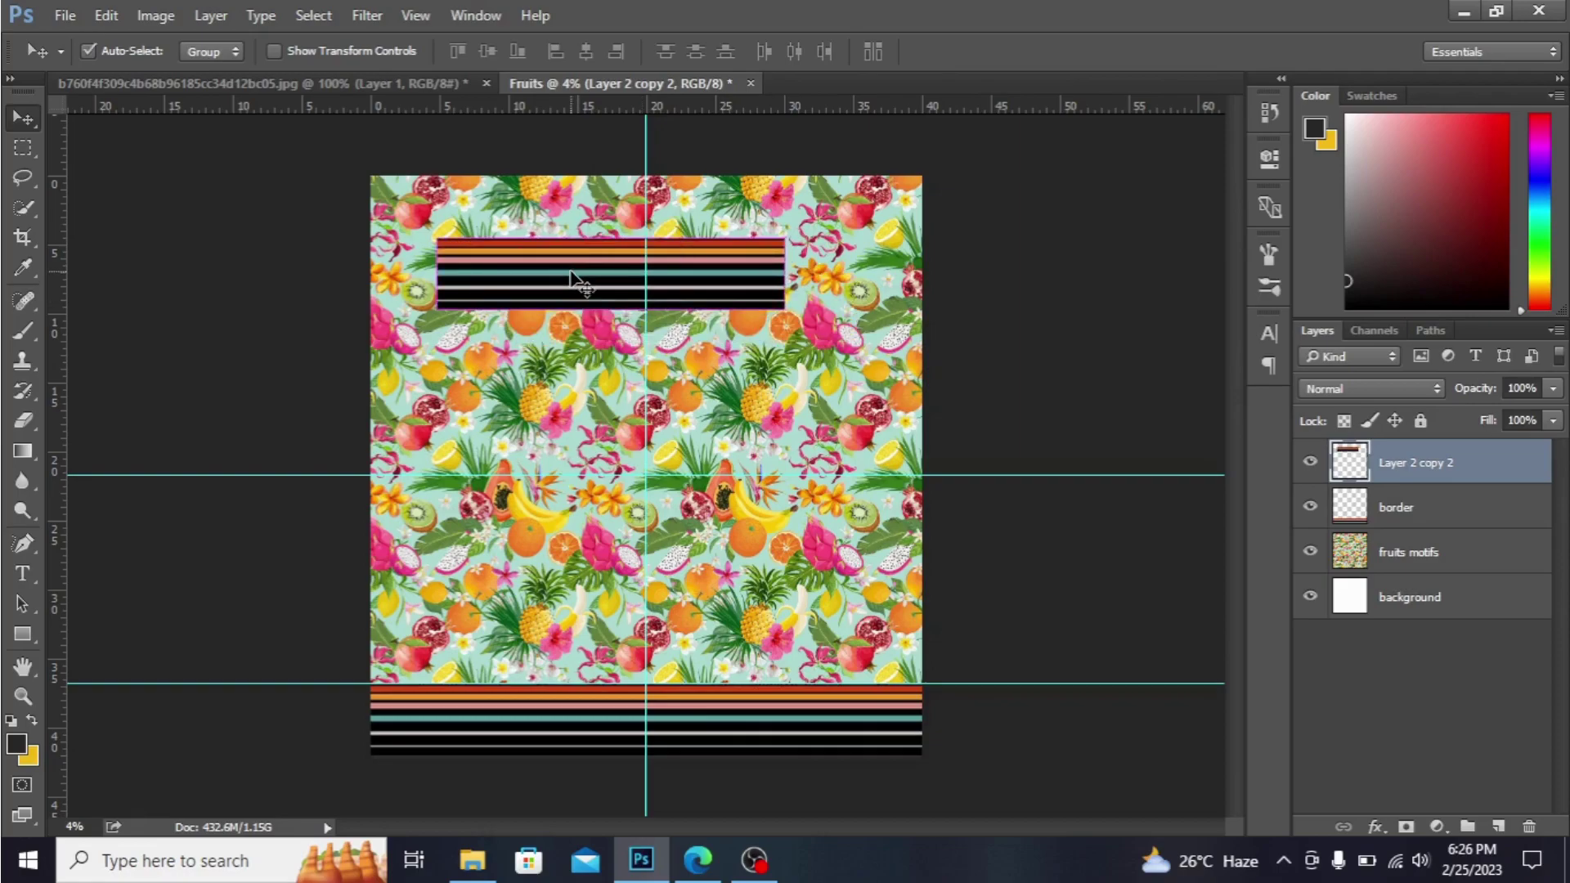
pyautogui.hotkey('ctrl', 't')
pyautogui.rightClick(676, 272)
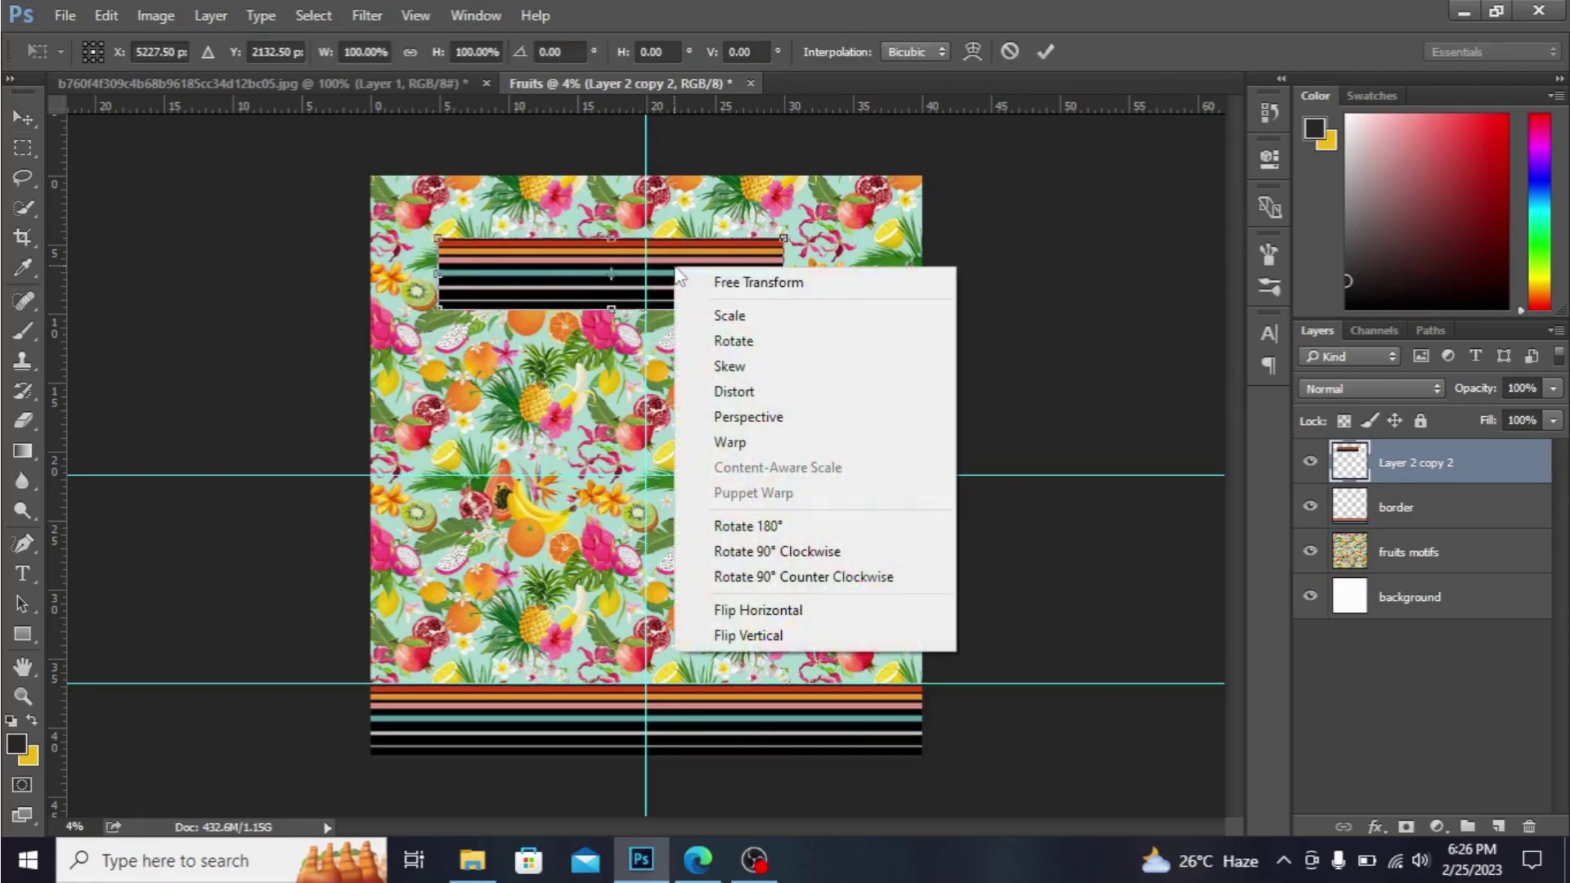
pyautogui.click(828, 528)
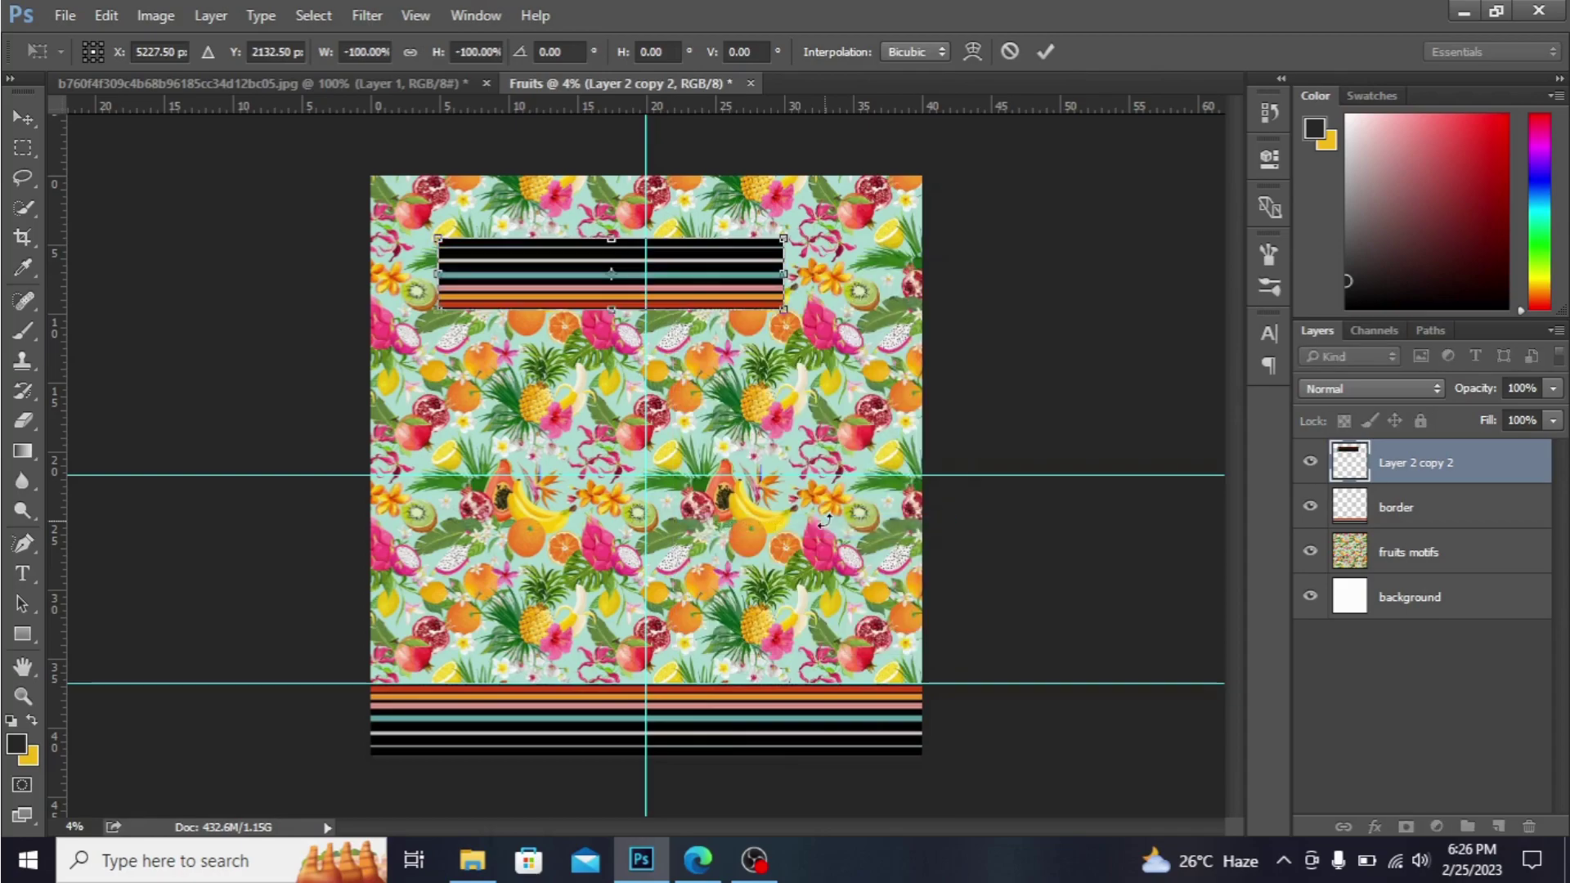
pyautogui.rightClick(649, 280)
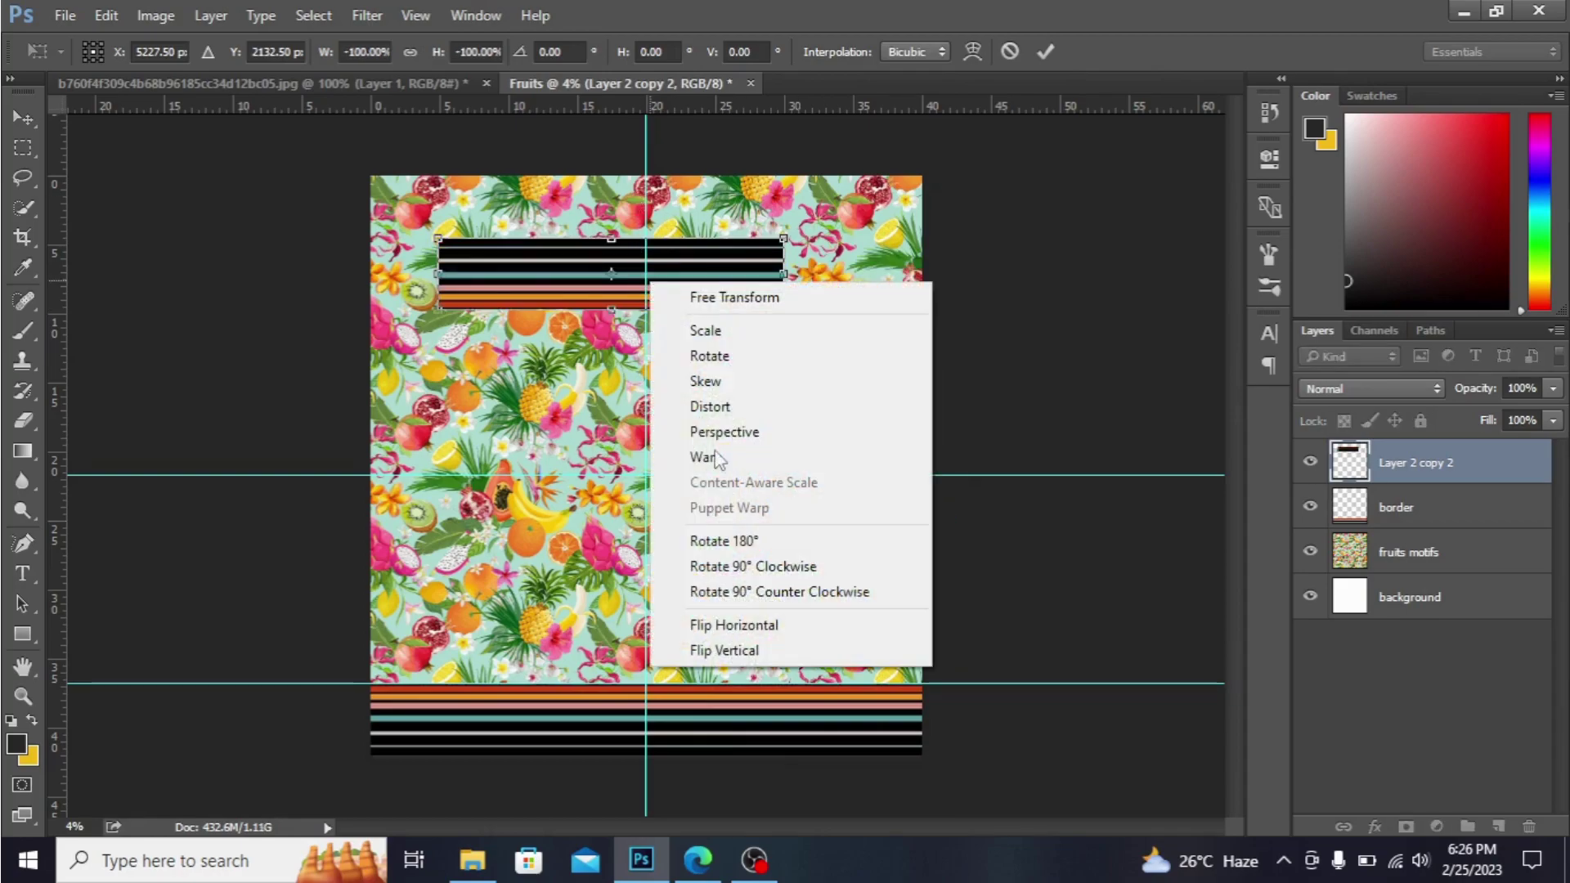
pyautogui.click(789, 569)
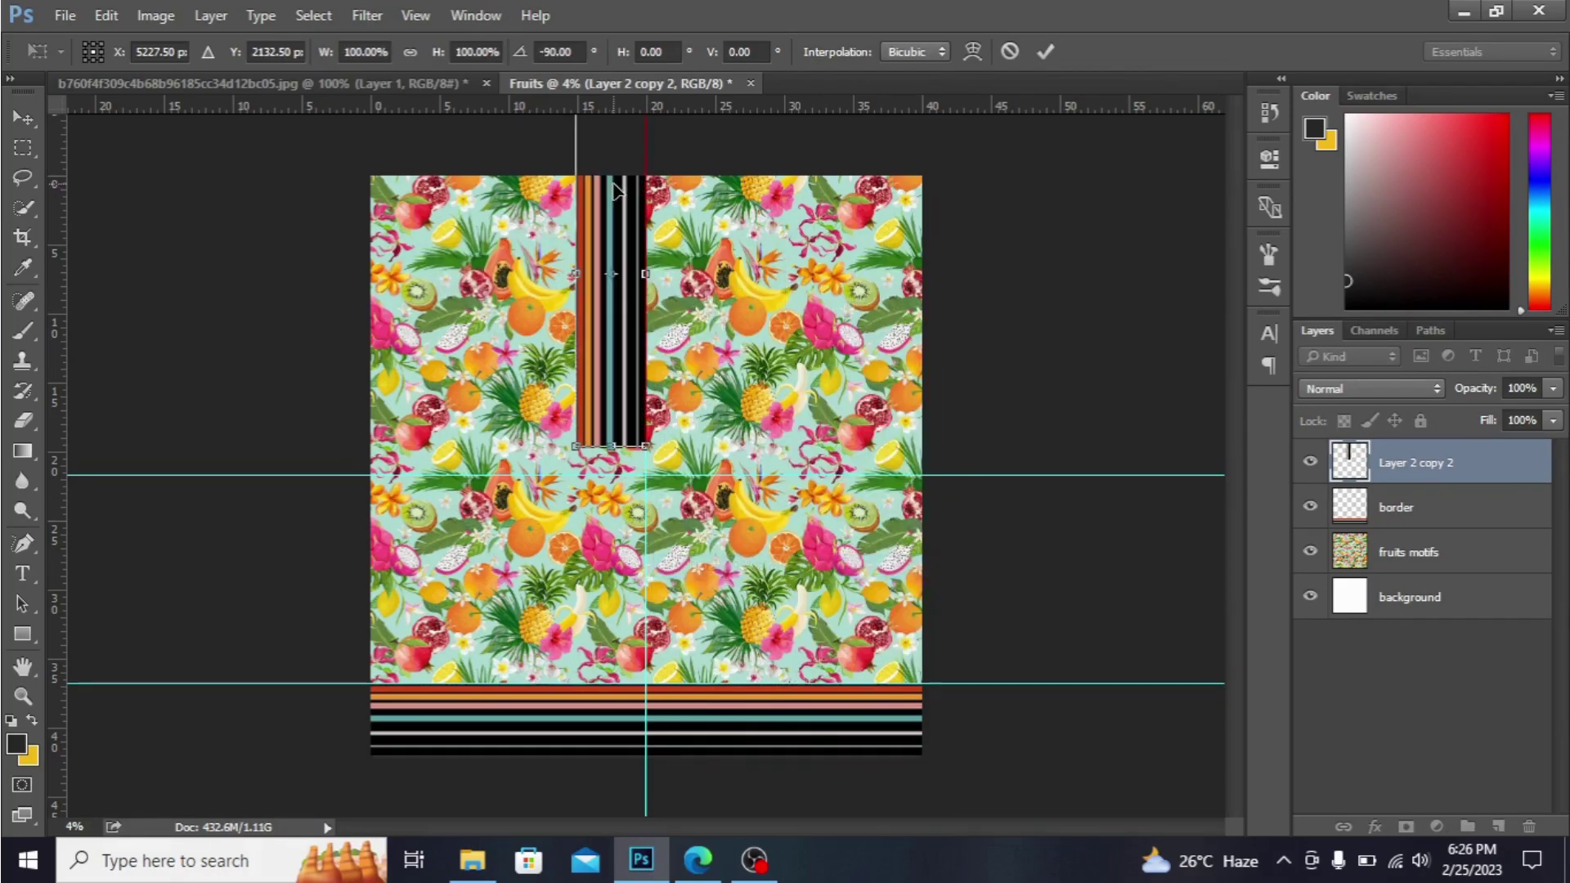
# - Centre the vertical strip at the top and add a horizontal guide marking the placket length
pyautogui.moveTo(616, 190); pyautogui.dragTo(652, 263)
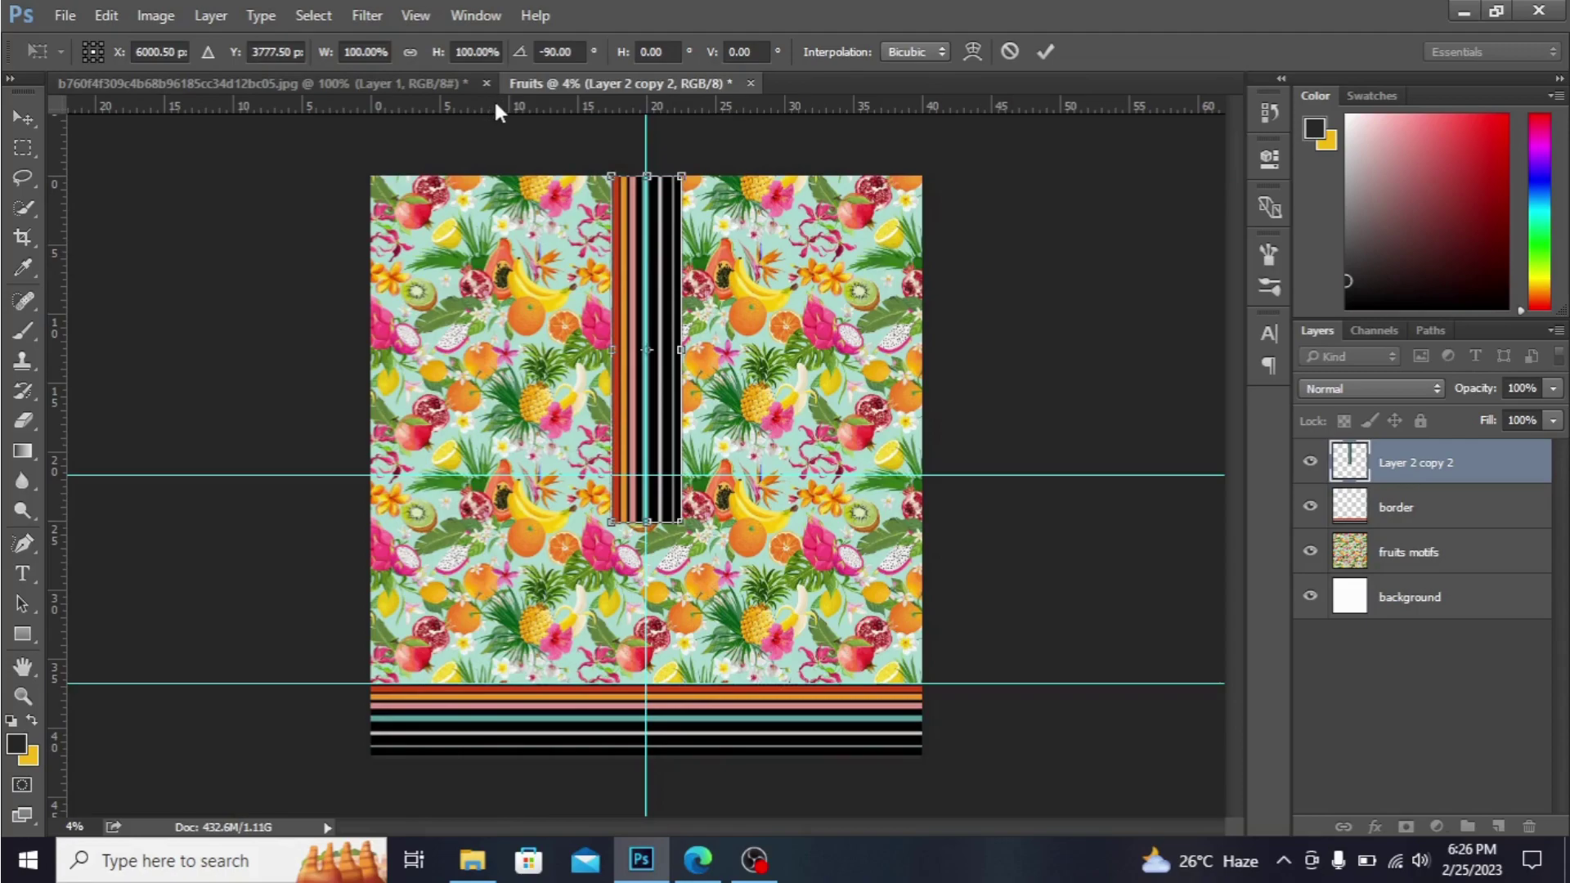
pyautogui.moveTo(495, 109); pyautogui.dragTo(559, 356)
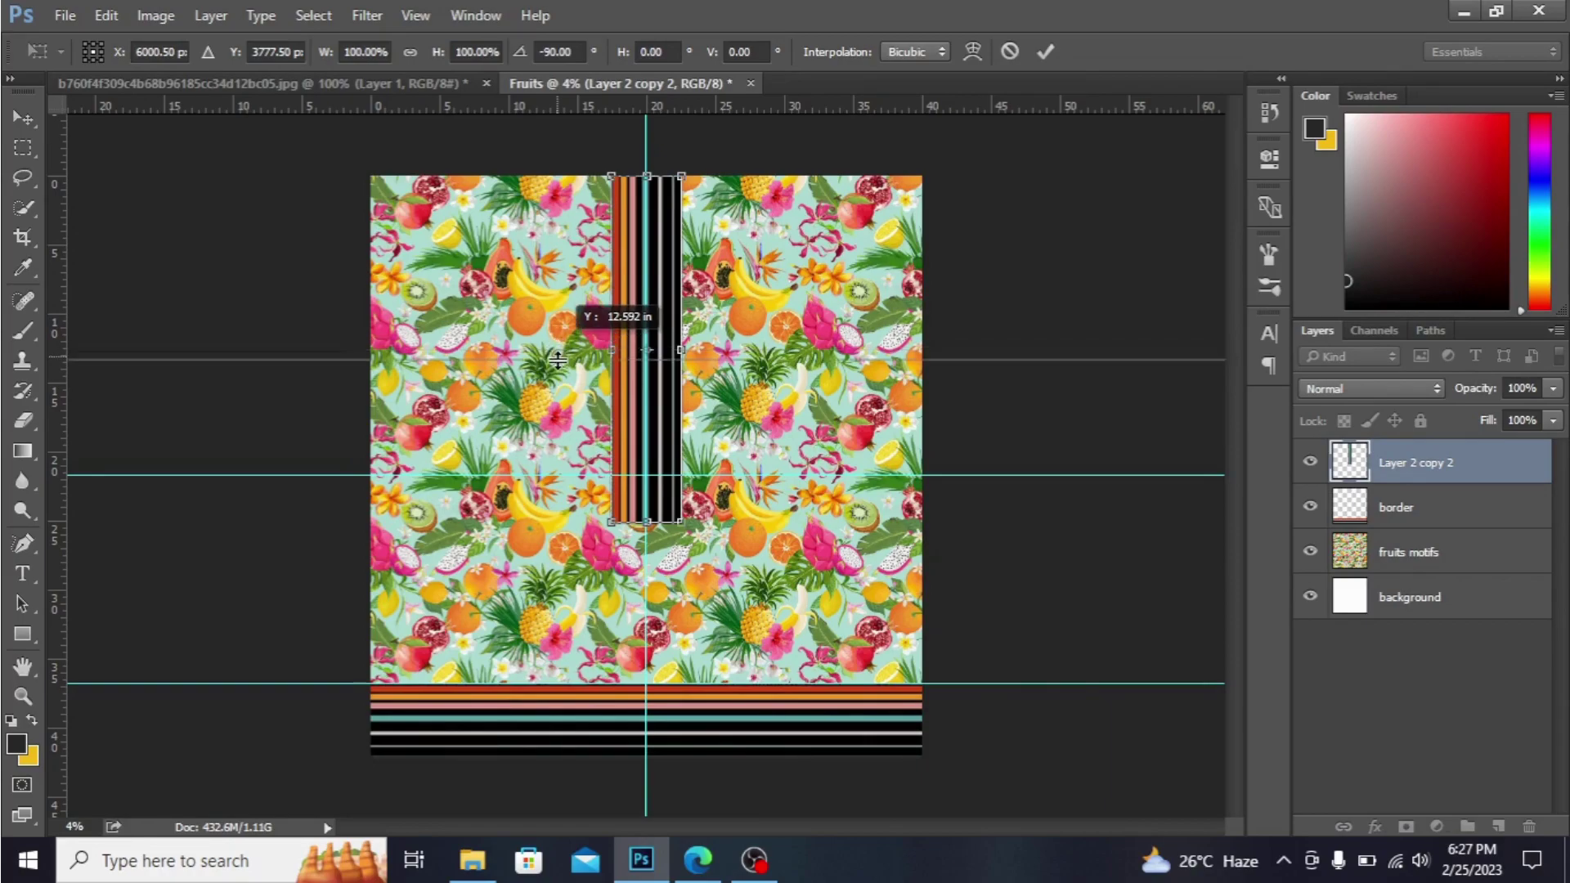
pyautogui.moveTo(558, 343)
pyautogui.mouseDown()
pyautogui.moveTo(562, 388)
pyautogui.moveTo(559, 352)
pyautogui.mouseUp()
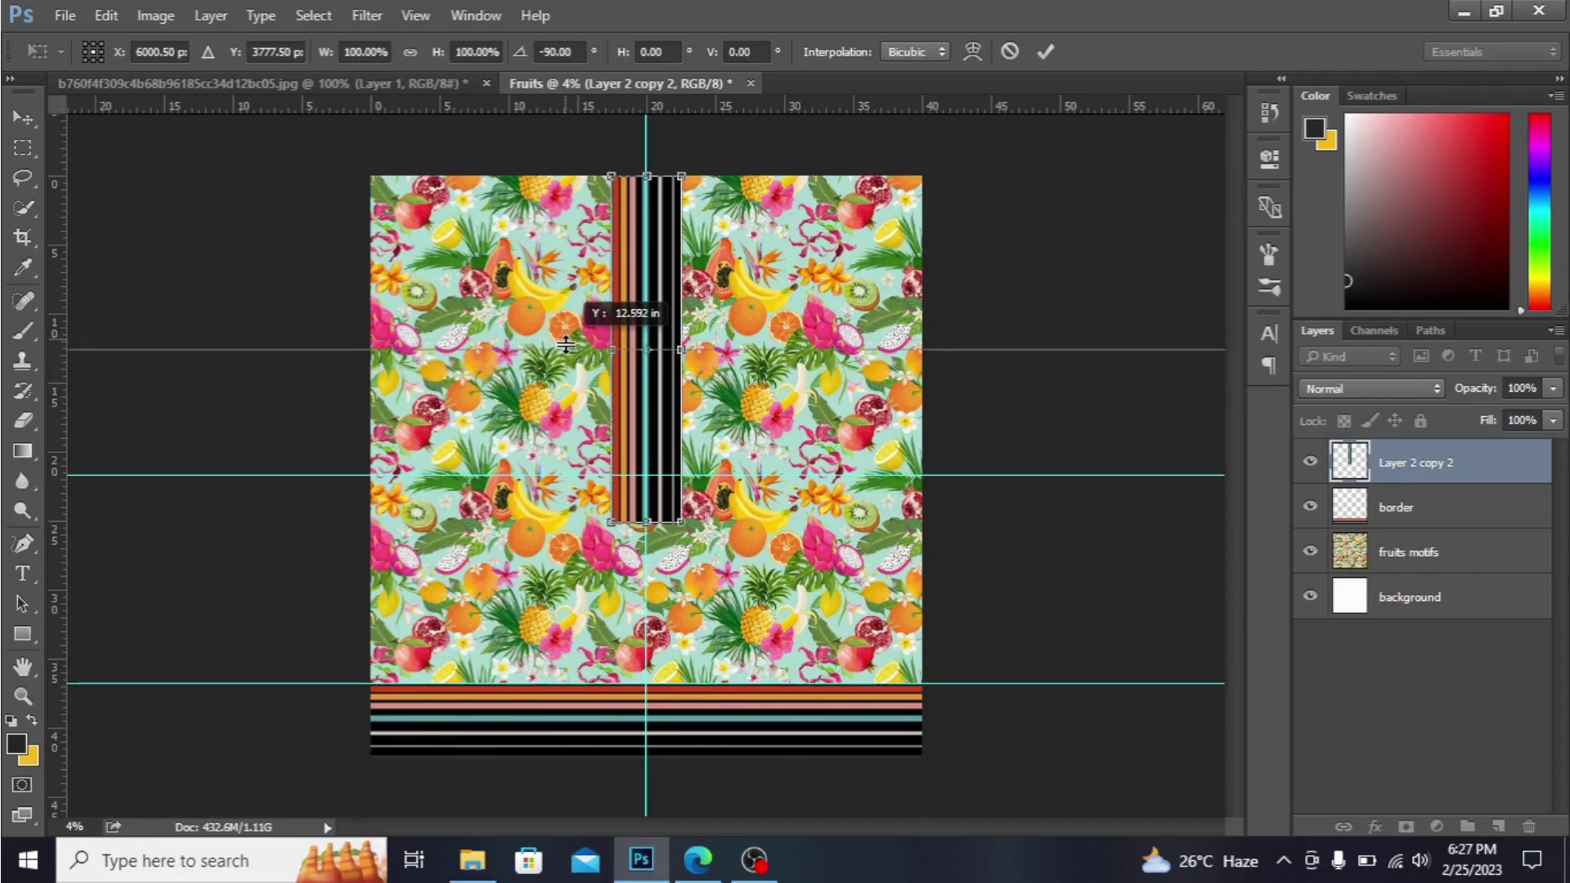
pyautogui.moveTo(564, 349); pyautogui.dragTo(565, 341)
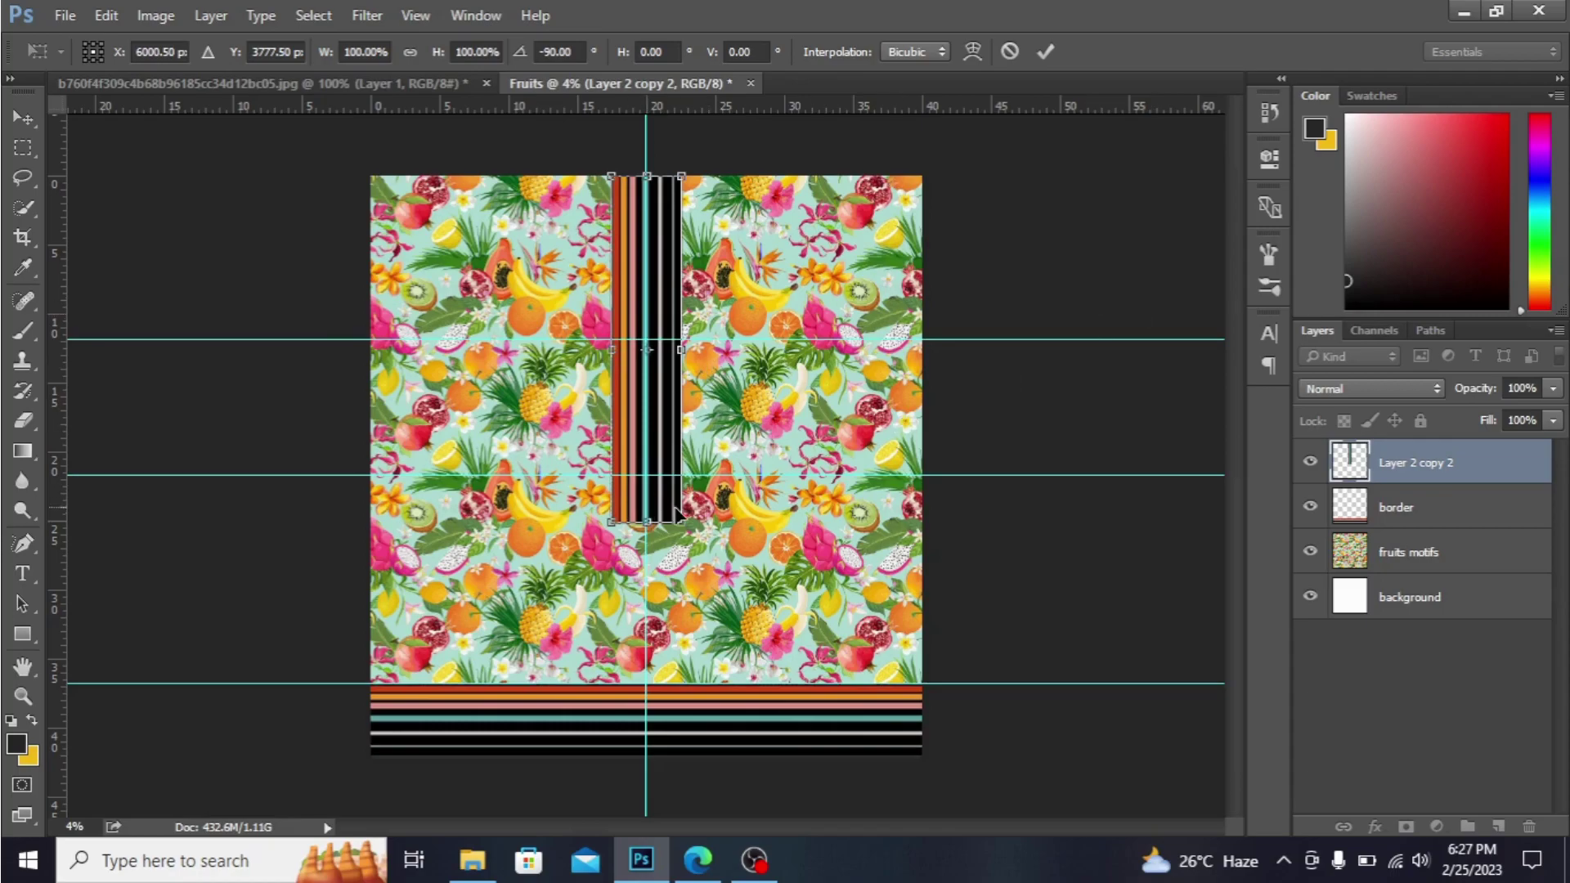
# - Scale the strip down proportionally to placket size and commit the transform
pyautogui.moveTo(673, 513)
pyautogui.mouseDown()
pyautogui.moveTo(668, 469)
pyautogui.moveTo(649, 466)
pyautogui.moveTo(641, 371)
pyautogui.mouseUp()
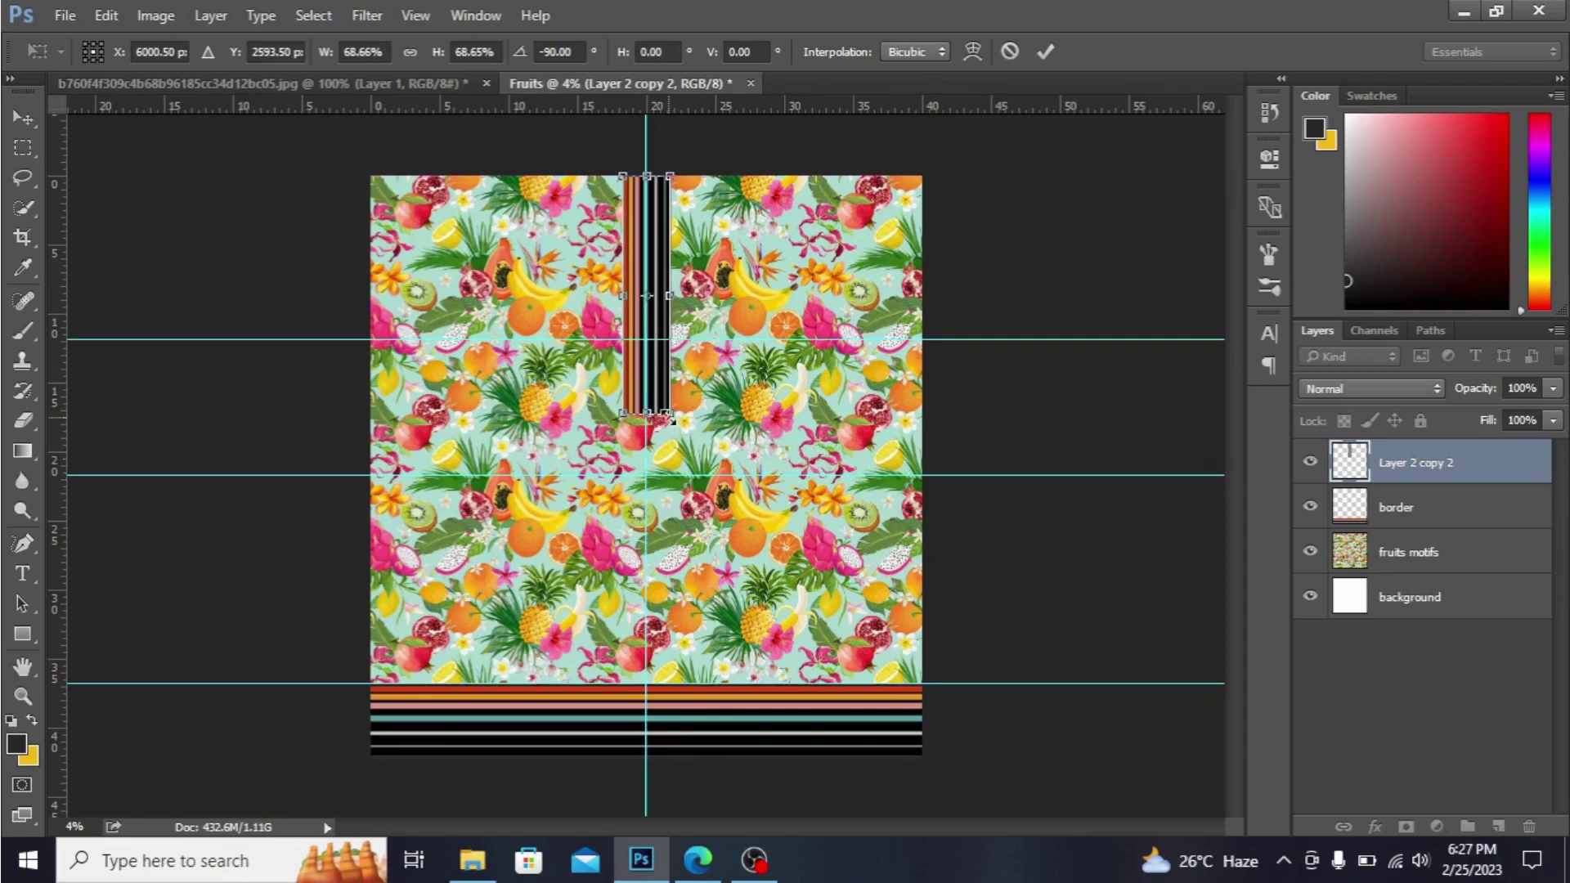
pyautogui.moveTo(670, 417)
pyautogui.mouseDown()
pyautogui.moveTo(649, 337)
pyautogui.moveTo(650, 356)
pyautogui.mouseUp()
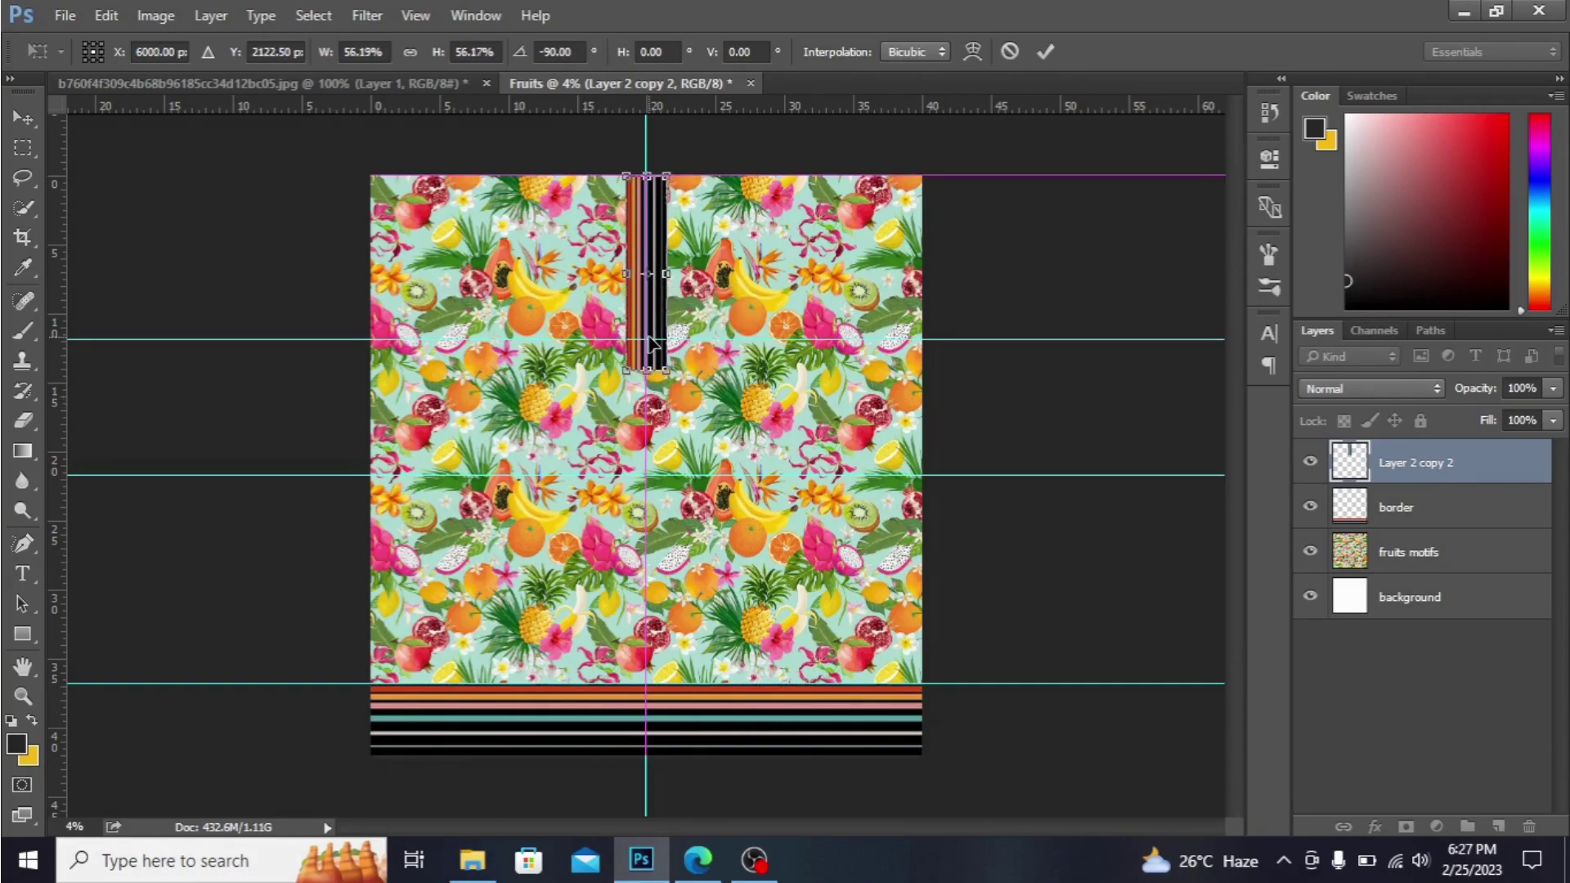
pyautogui.press('Return')
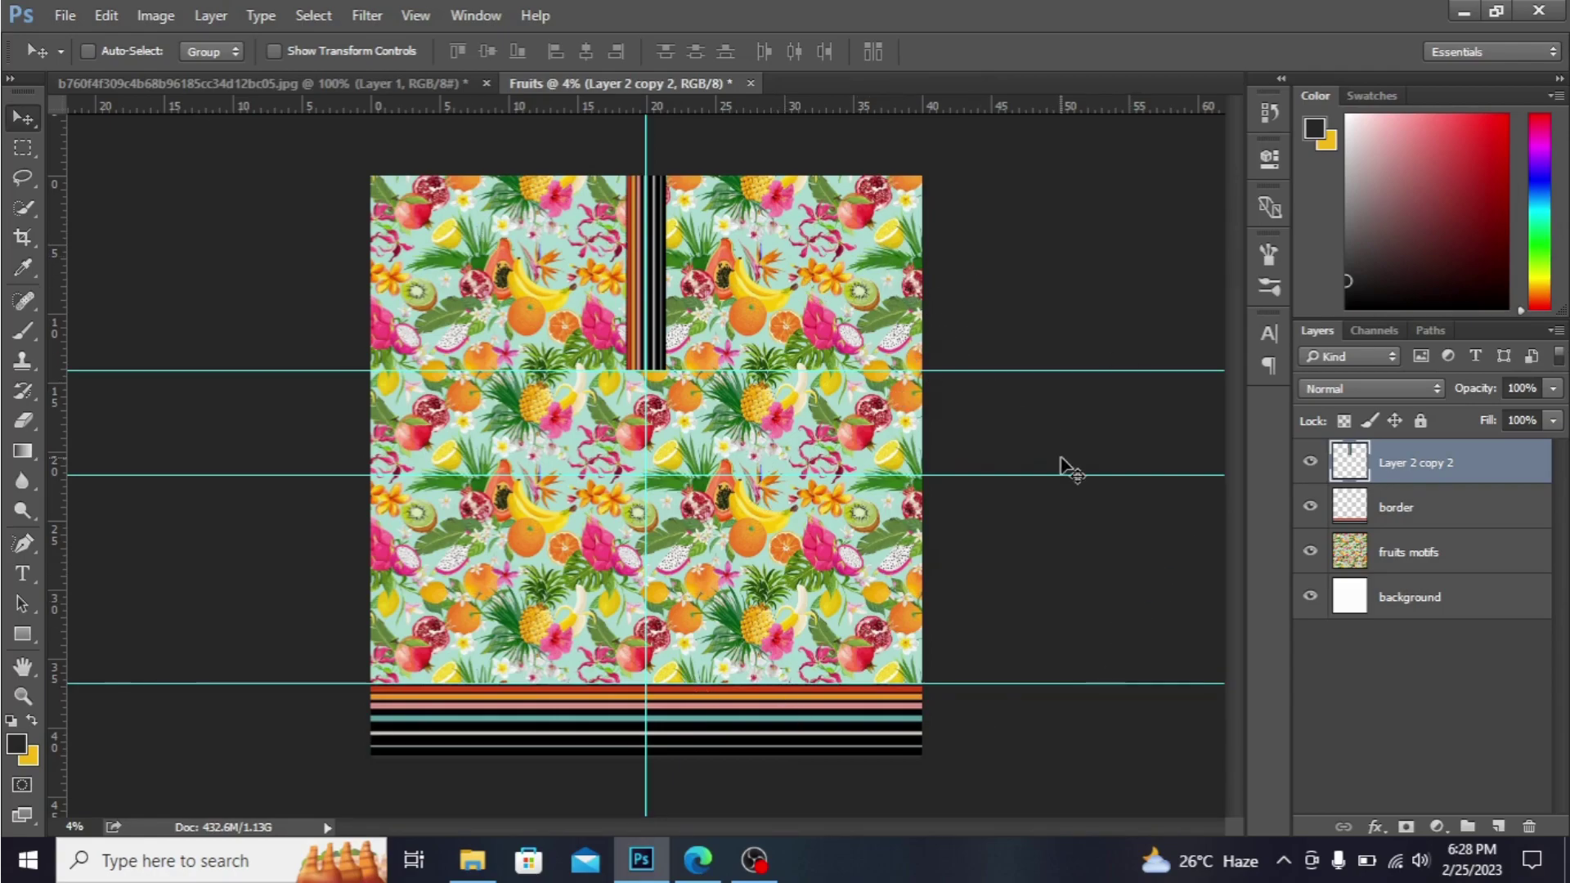
# - Rename the striped strip layer 'neckline'
pyautogui.doubleClick(1445, 466)
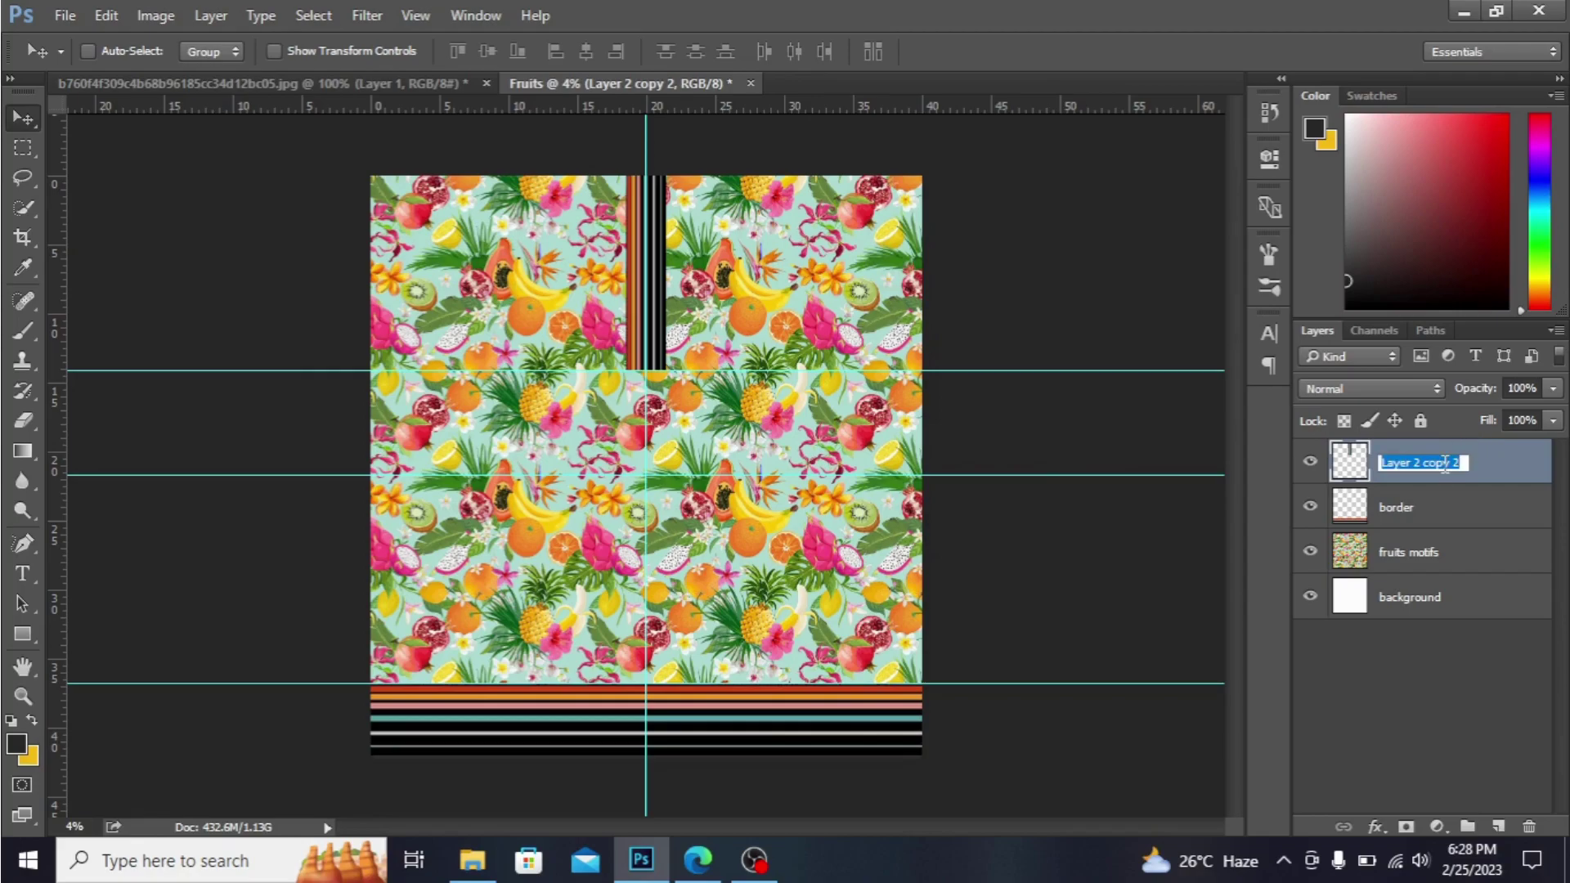
pyautogui.press('BackSpace')
pyautogui.write('neckline')
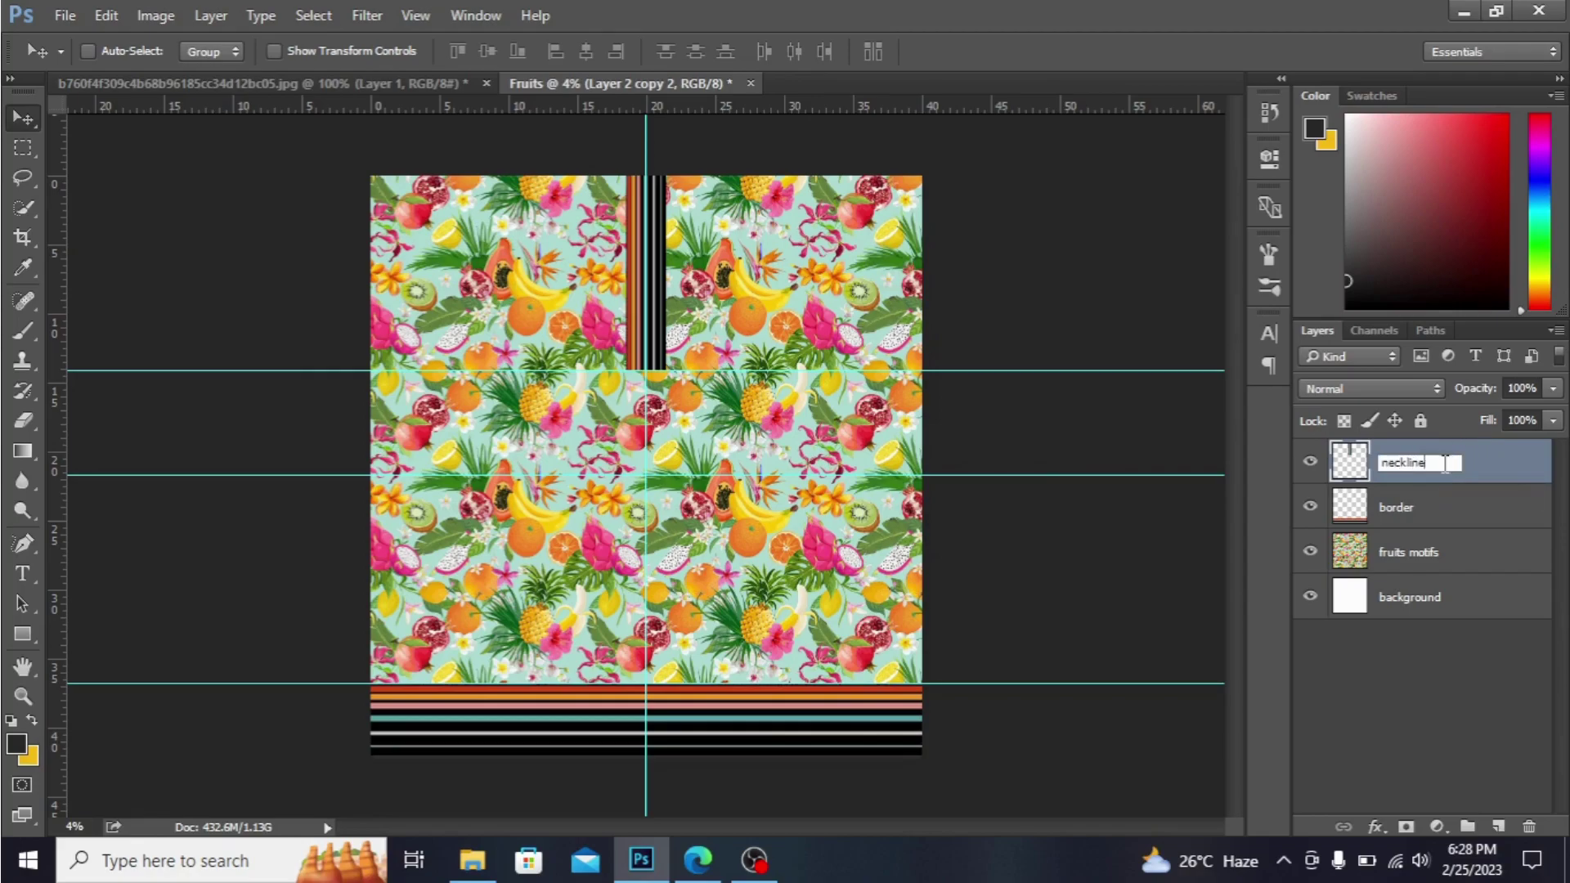
pyautogui.press('Return')
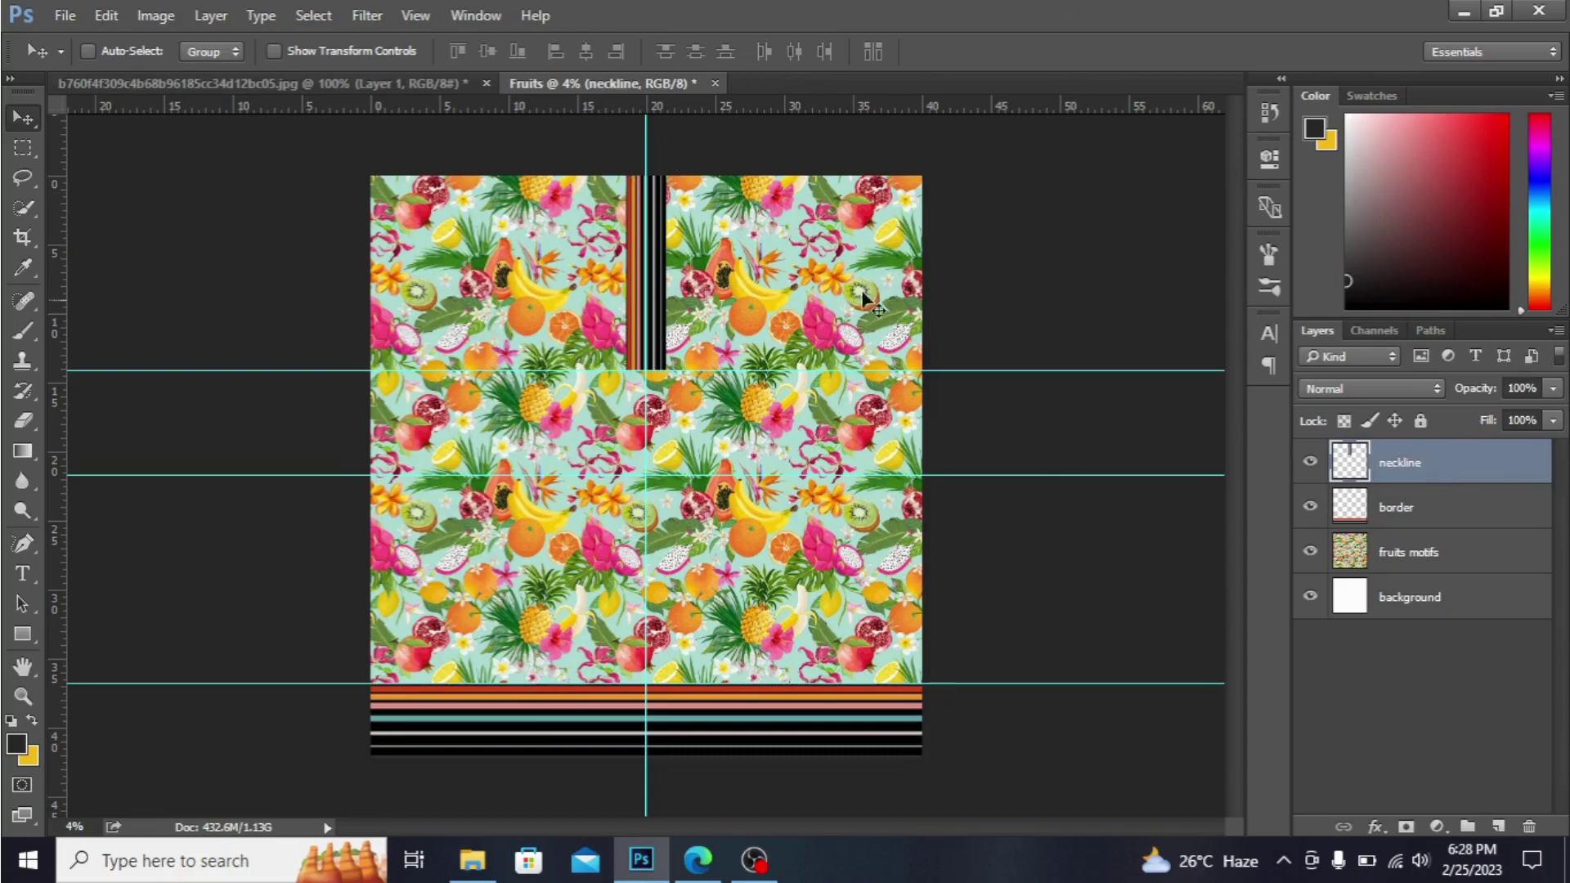
# - Turn off View > Rulers and View > Extras to hide rulers and guides
pyautogui.click(377, 15)
pyautogui.click(417, 15)
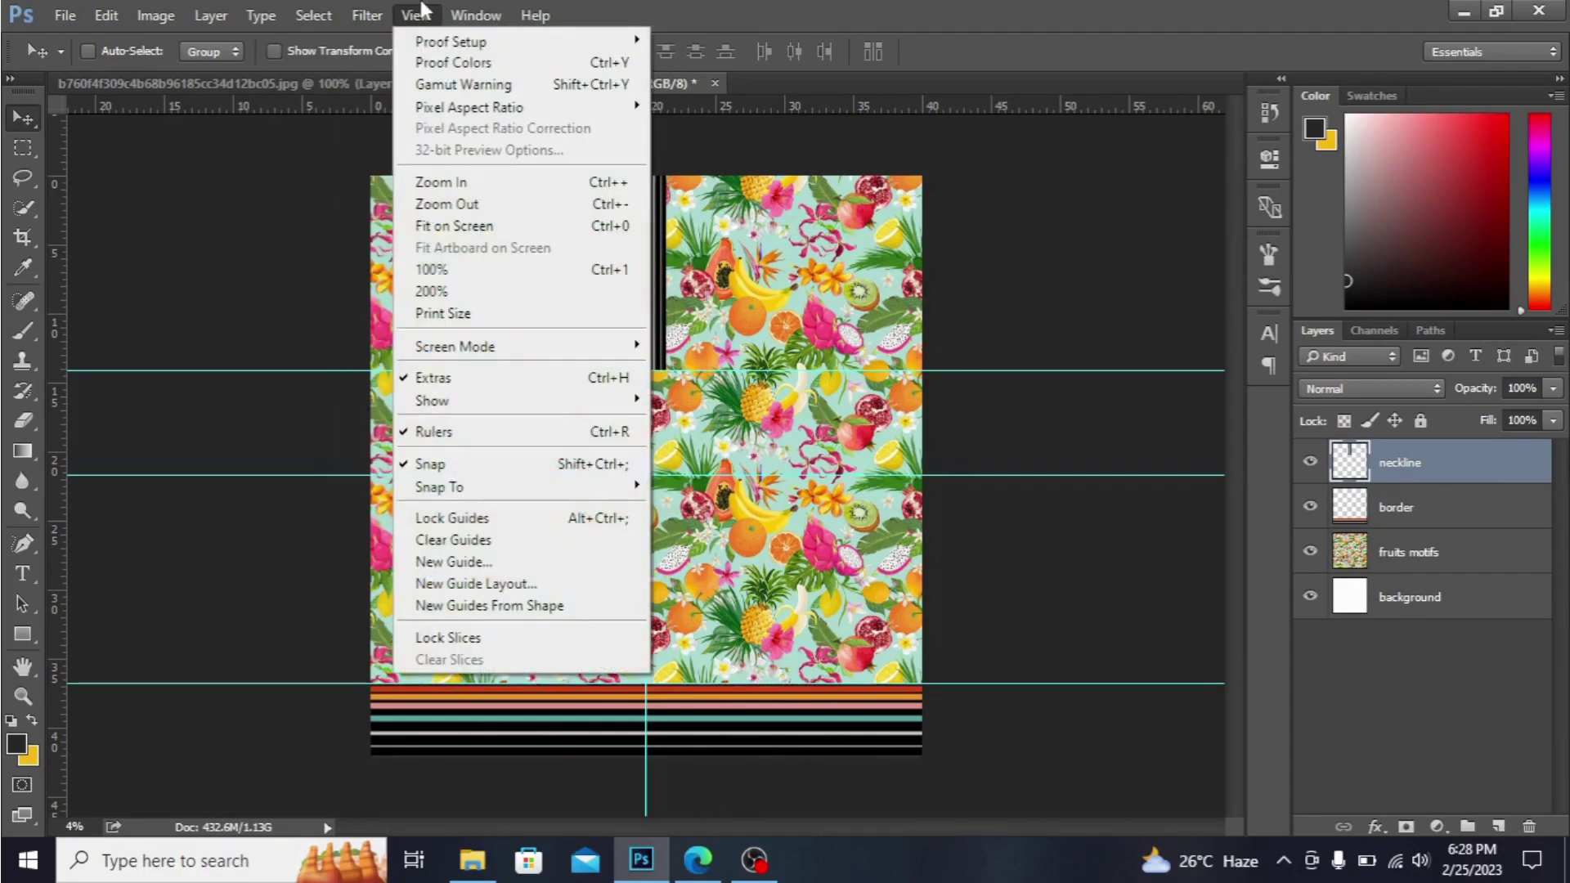
pyautogui.click(461, 432)
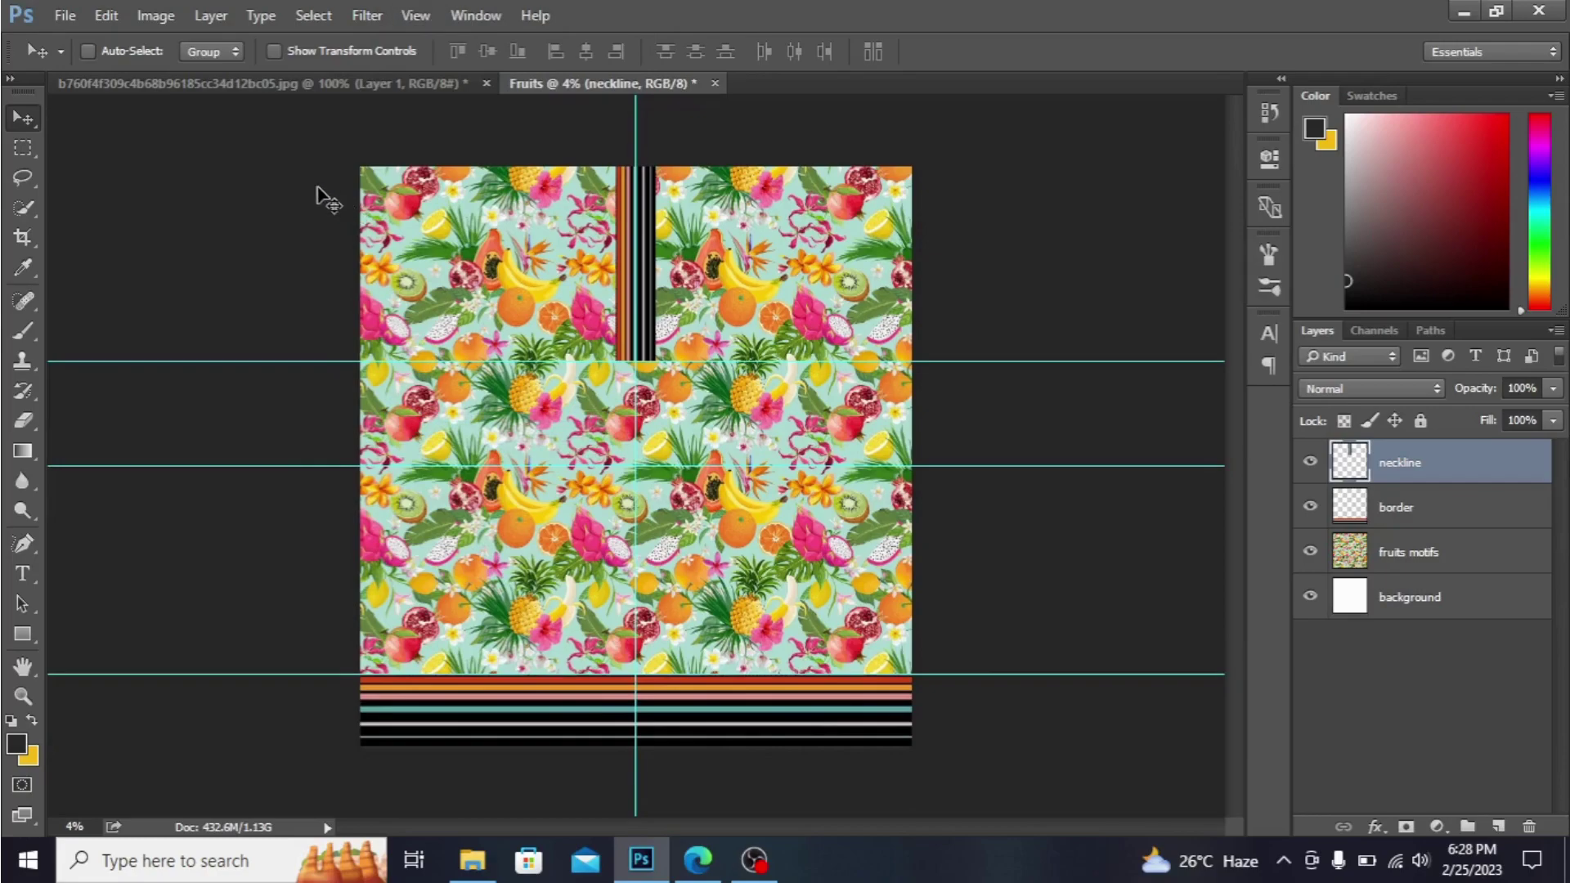
pyautogui.click(417, 14)
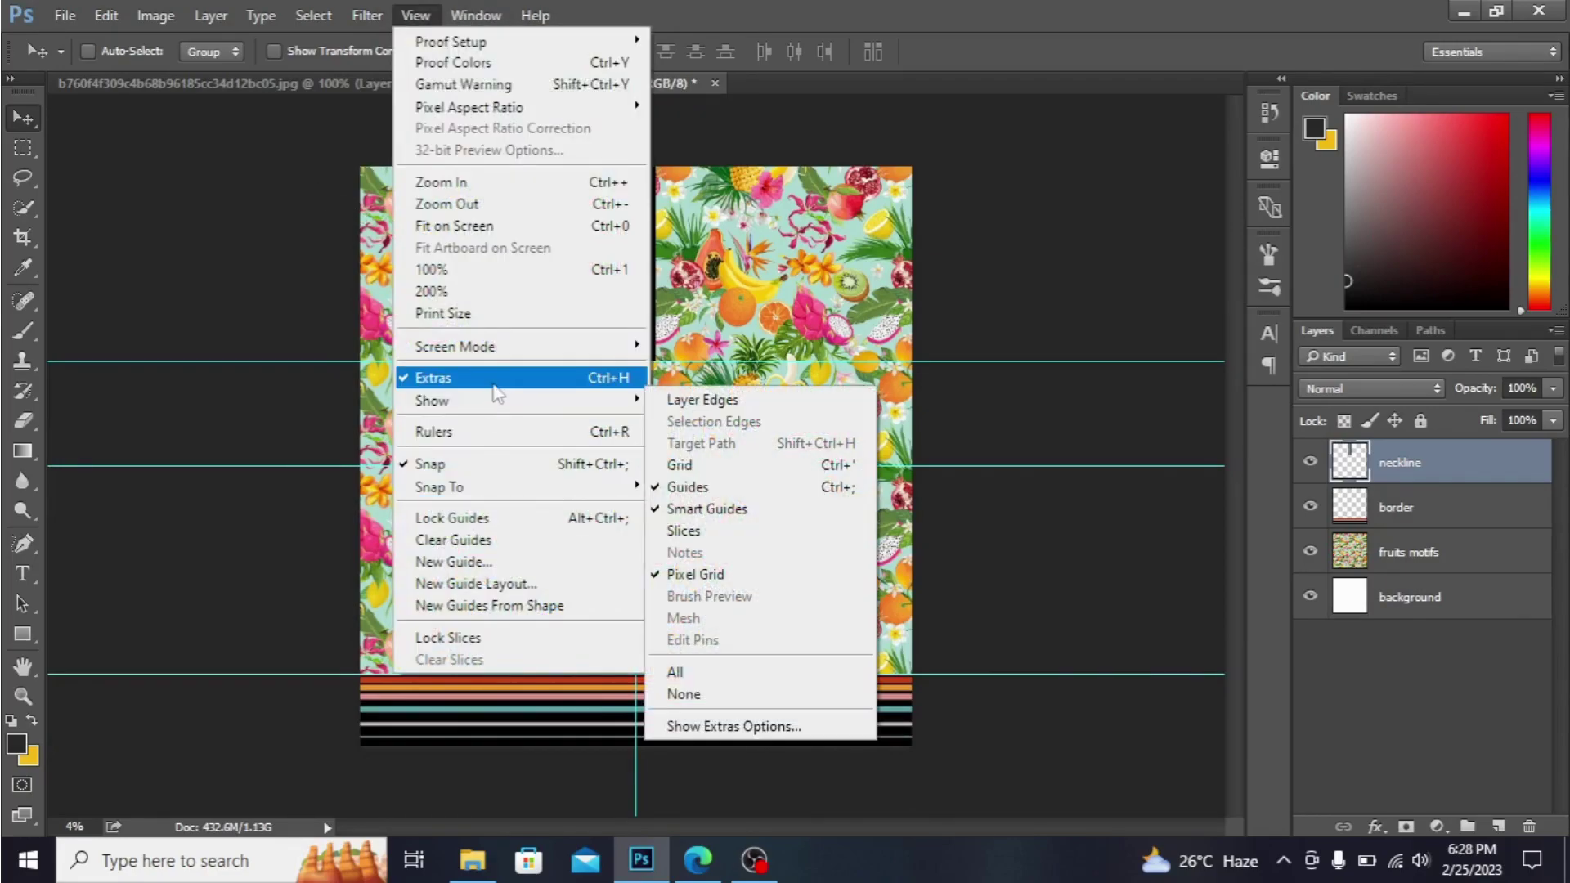
pyautogui.click(421, 383)
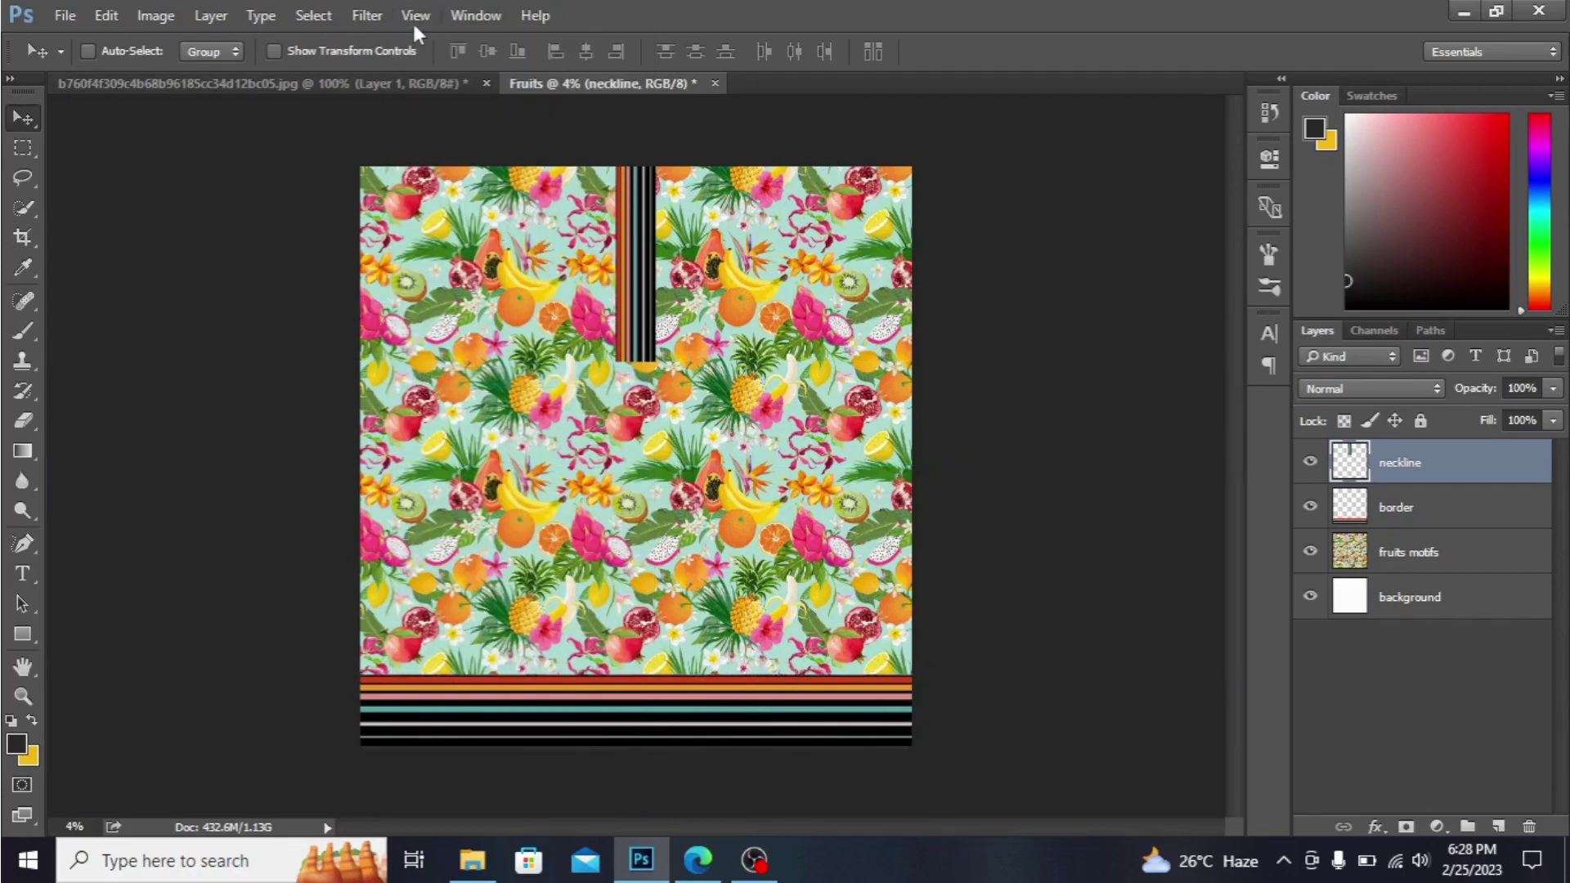
pyautogui.click(62, 14)
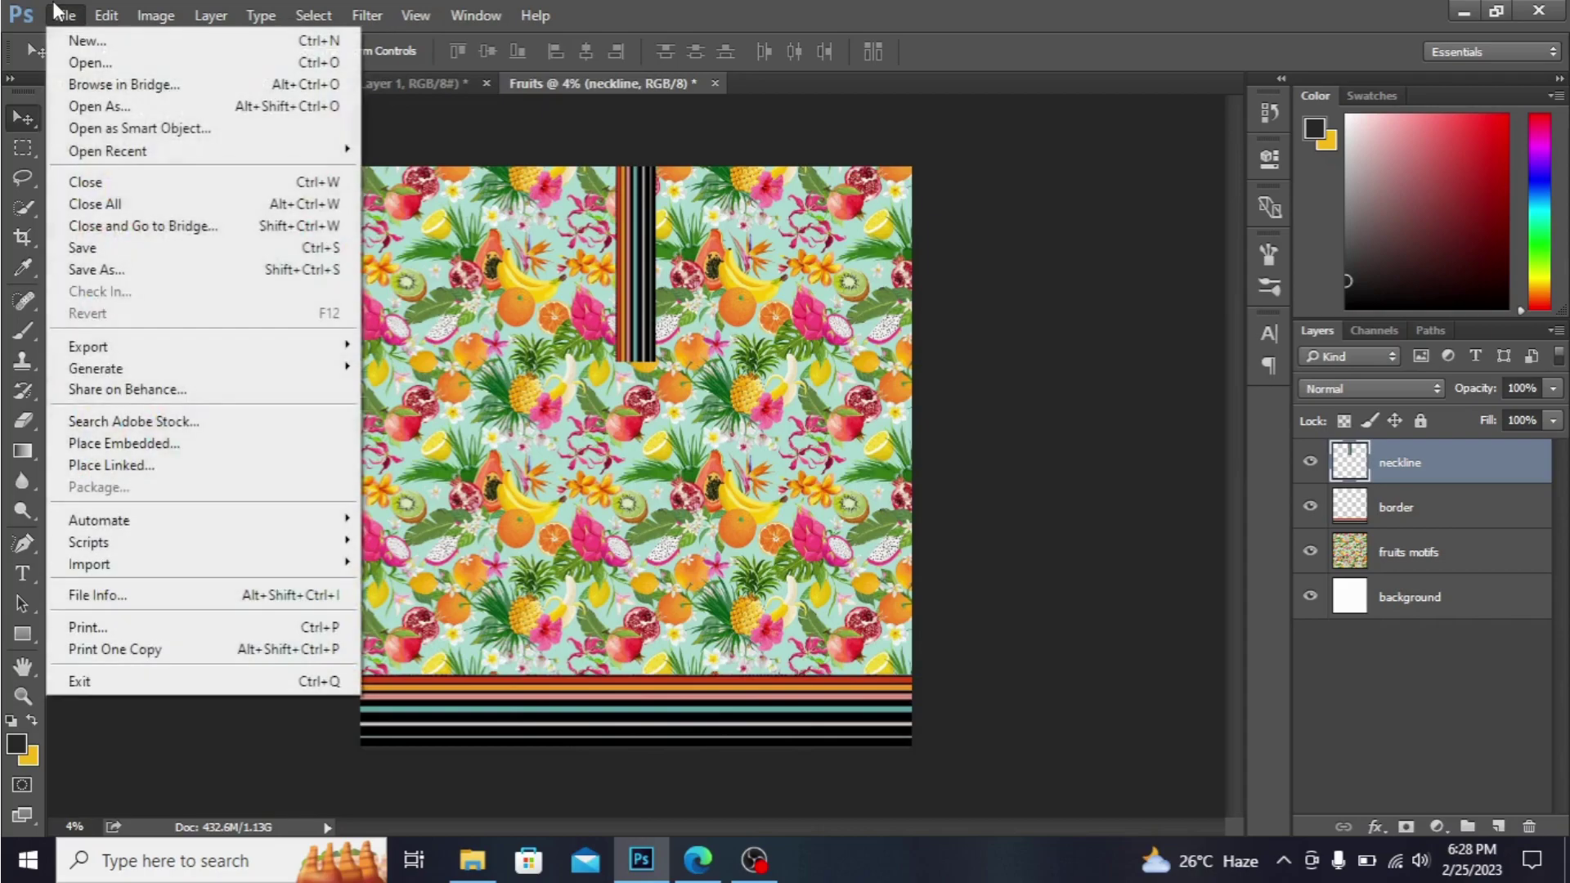
# - Save the design as Fruits.psd in D:\fruits, accepting the Photoshop Format Options
pyautogui.click(204, 269)
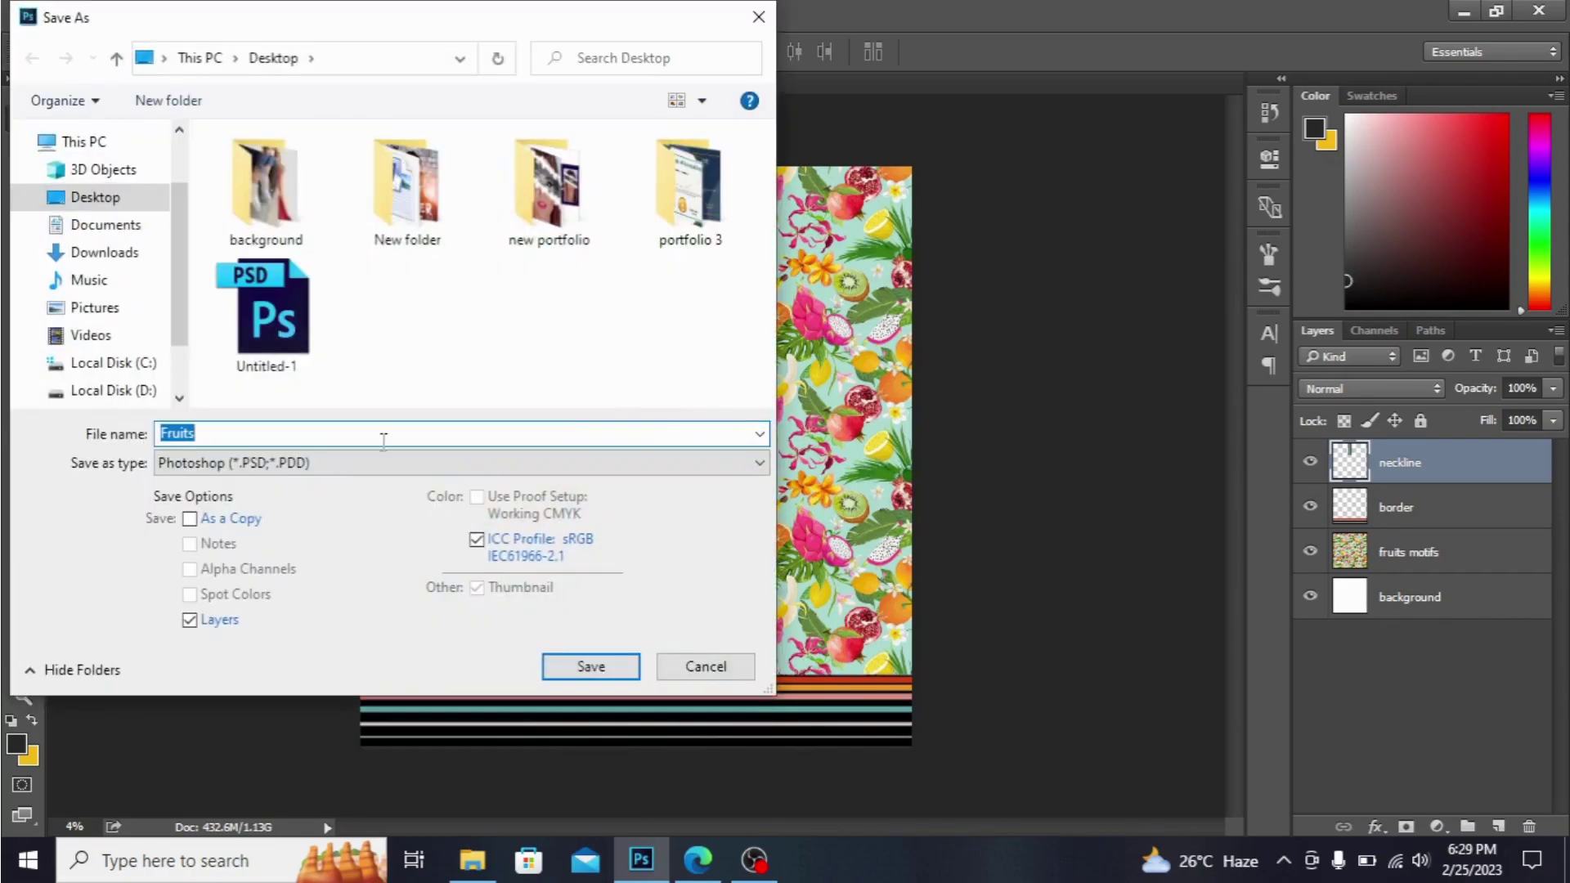
pyautogui.moveTo(110, 390)
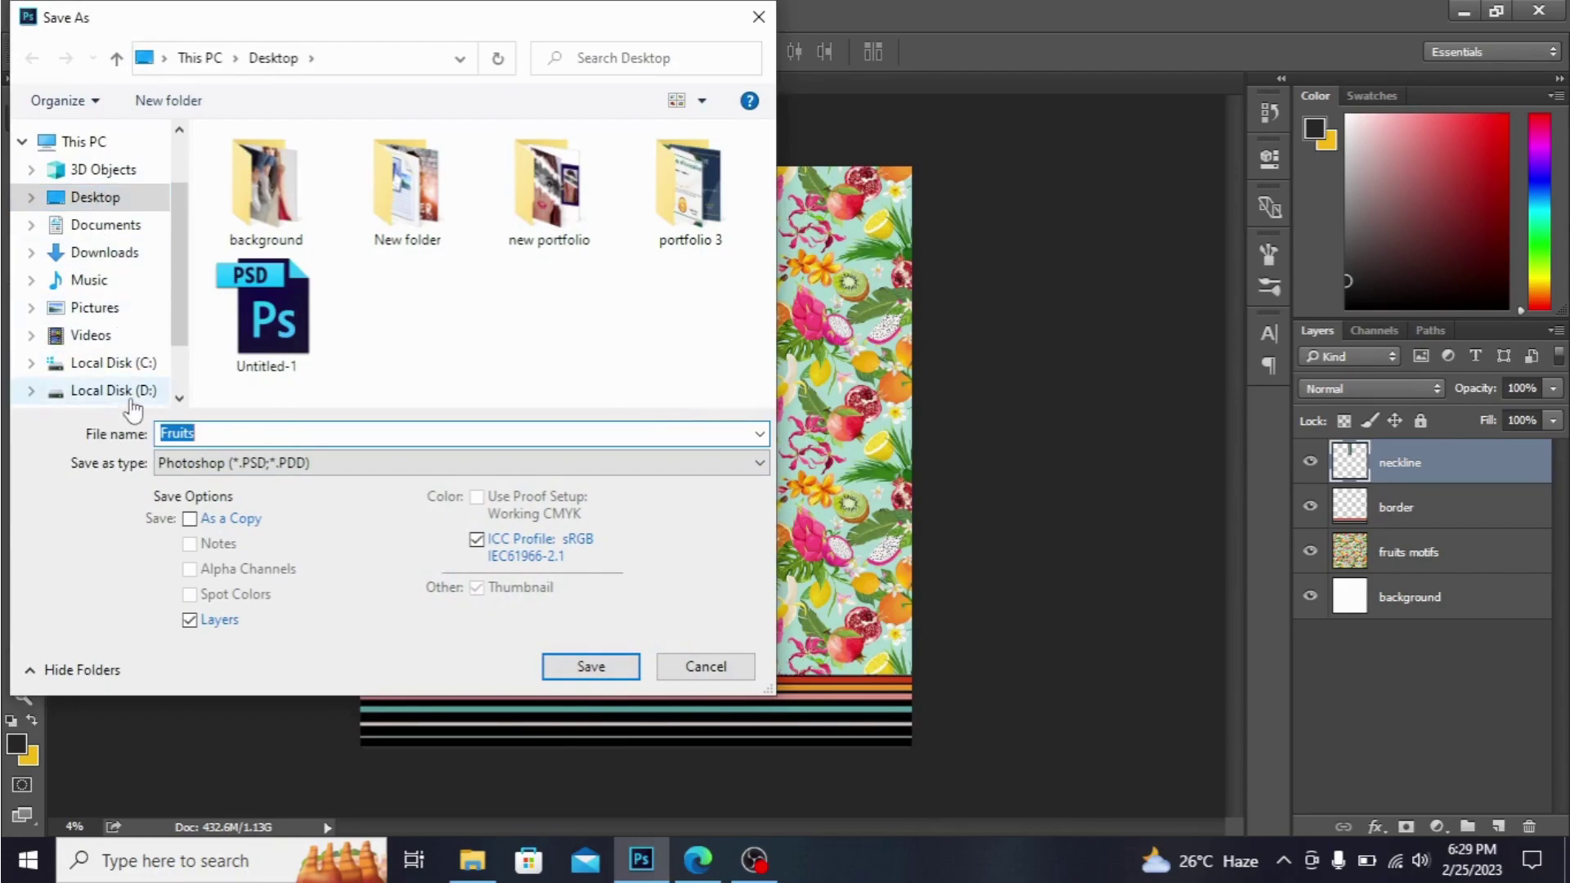
pyautogui.click(133, 399)
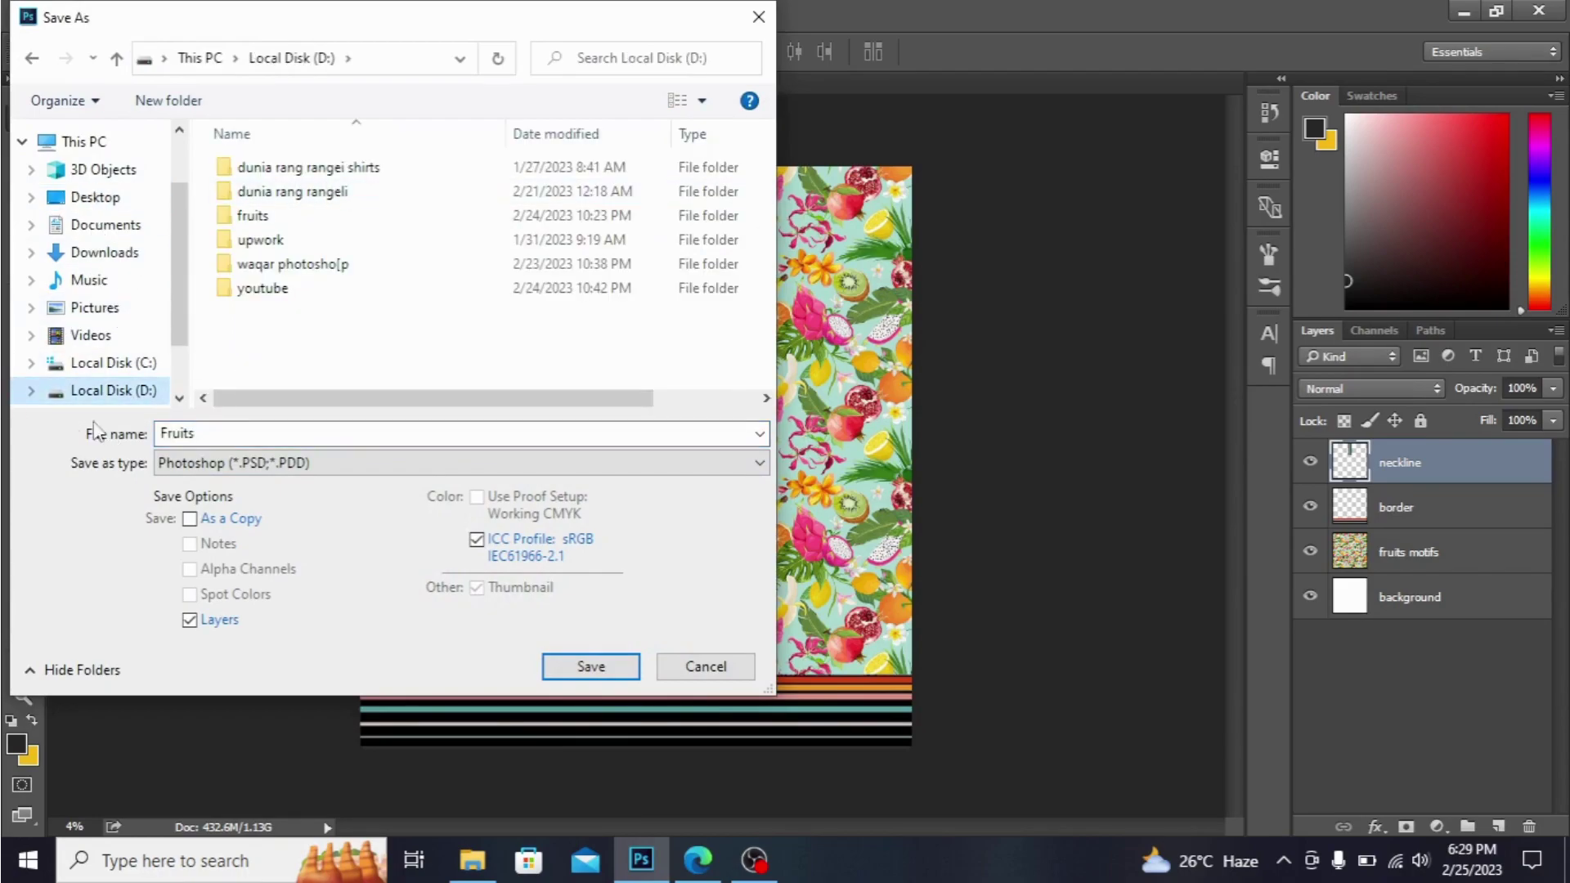
pyautogui.doubleClick(255, 216)
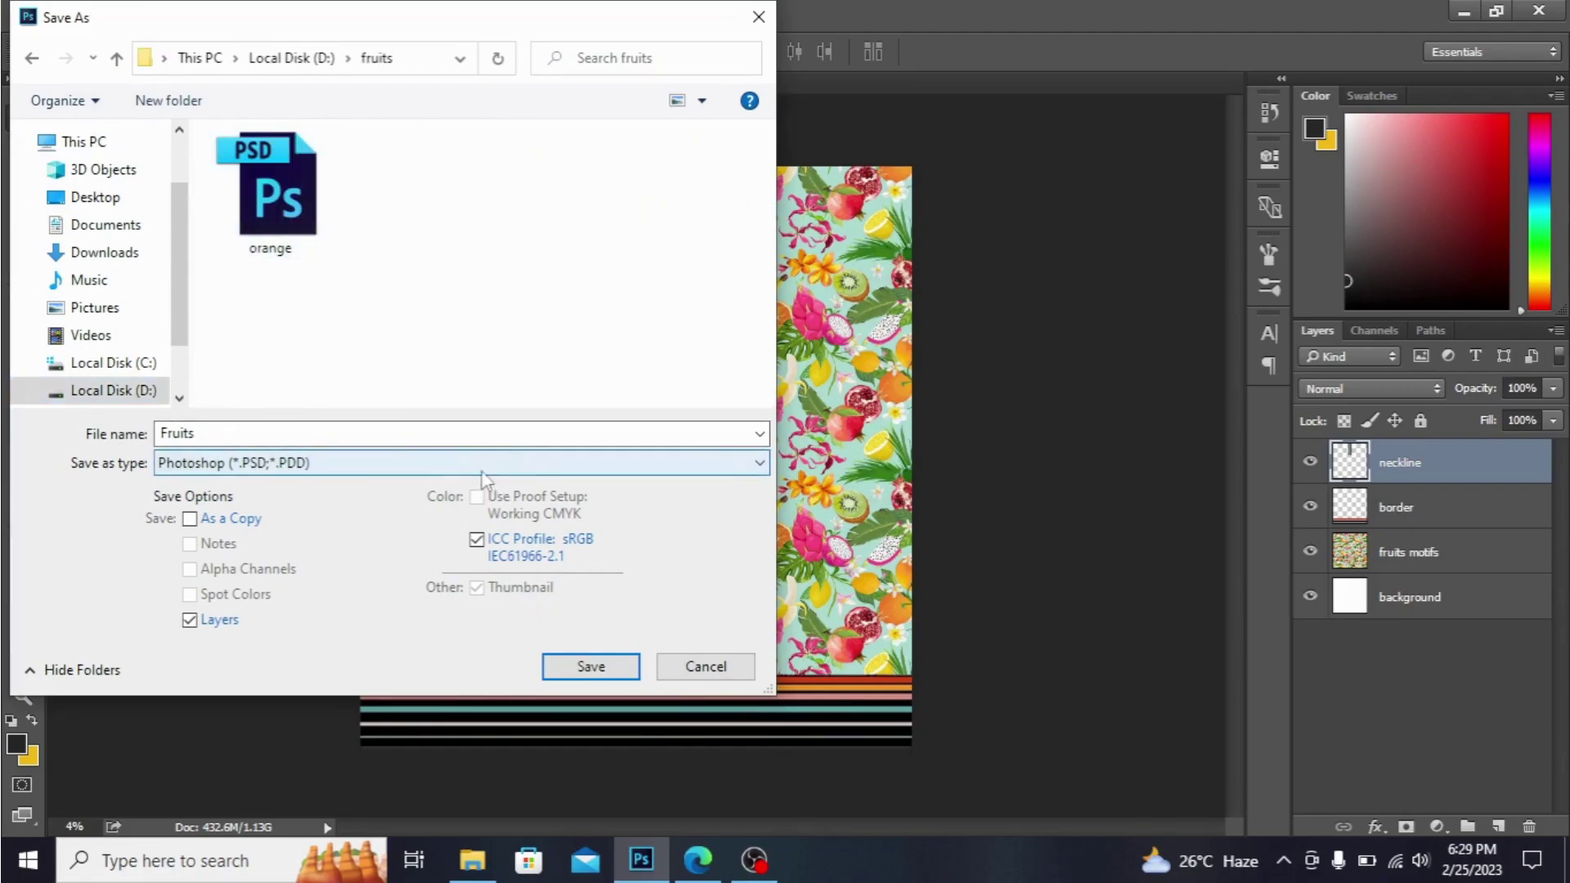
pyautogui.click(590, 666)
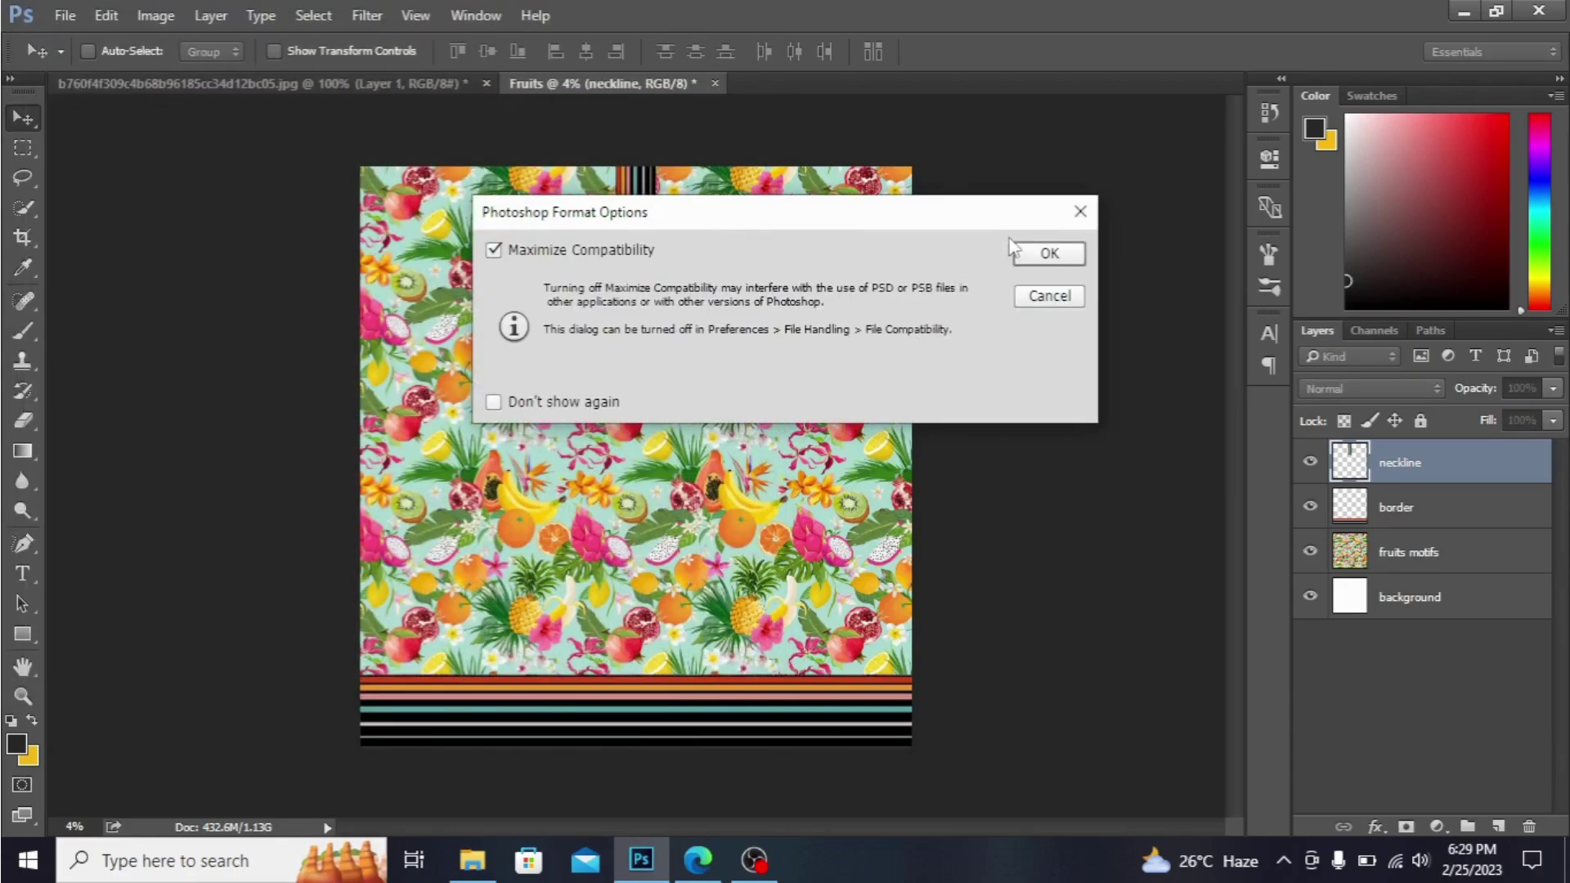
pyautogui.click(1037, 255)
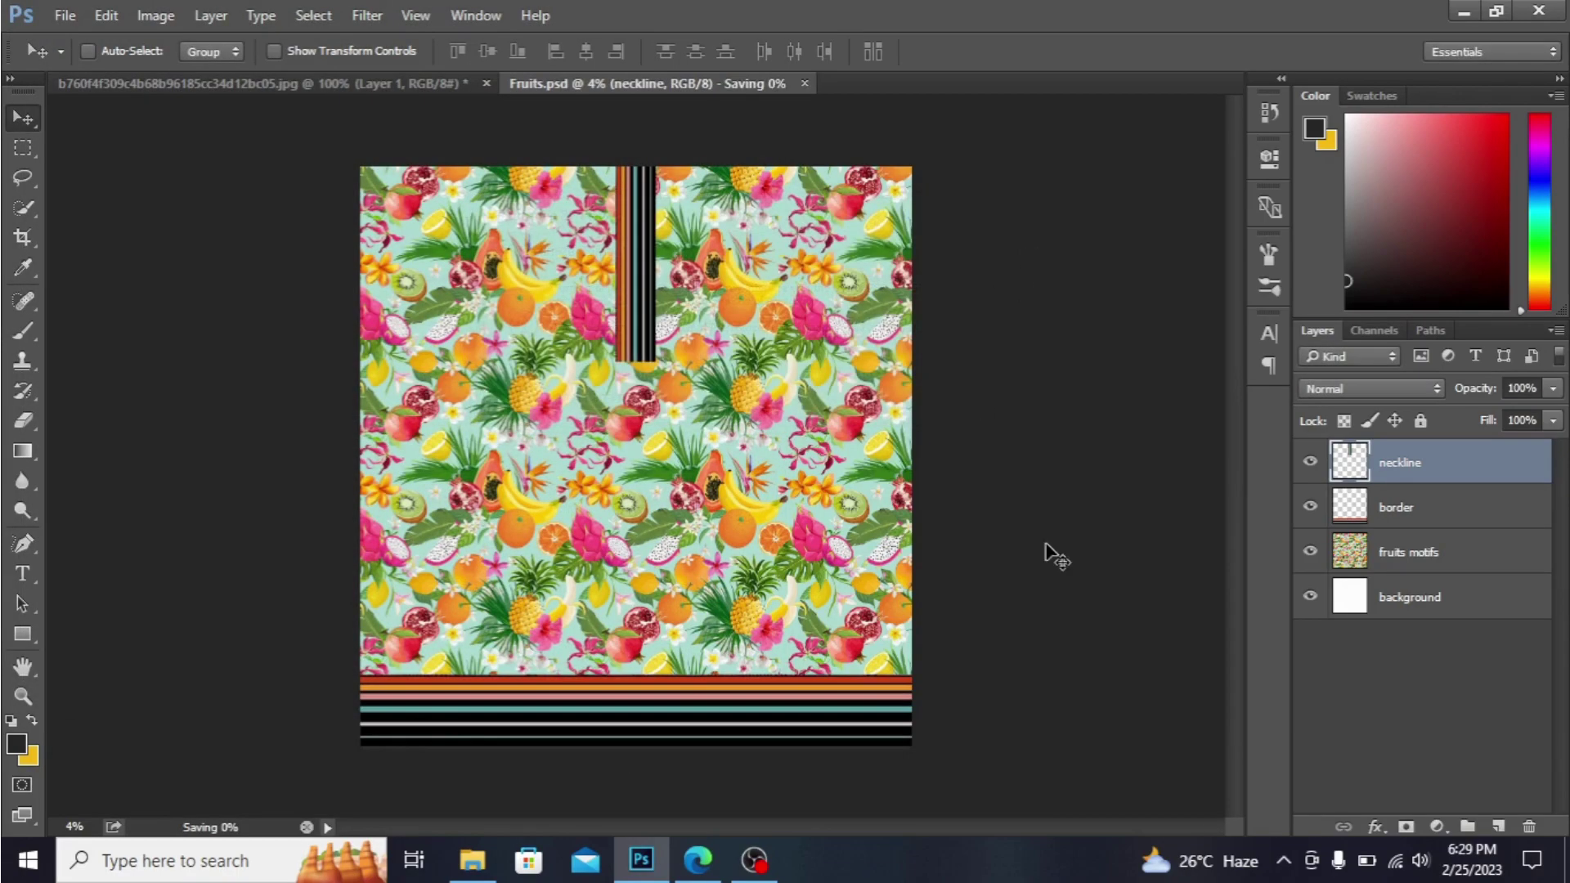